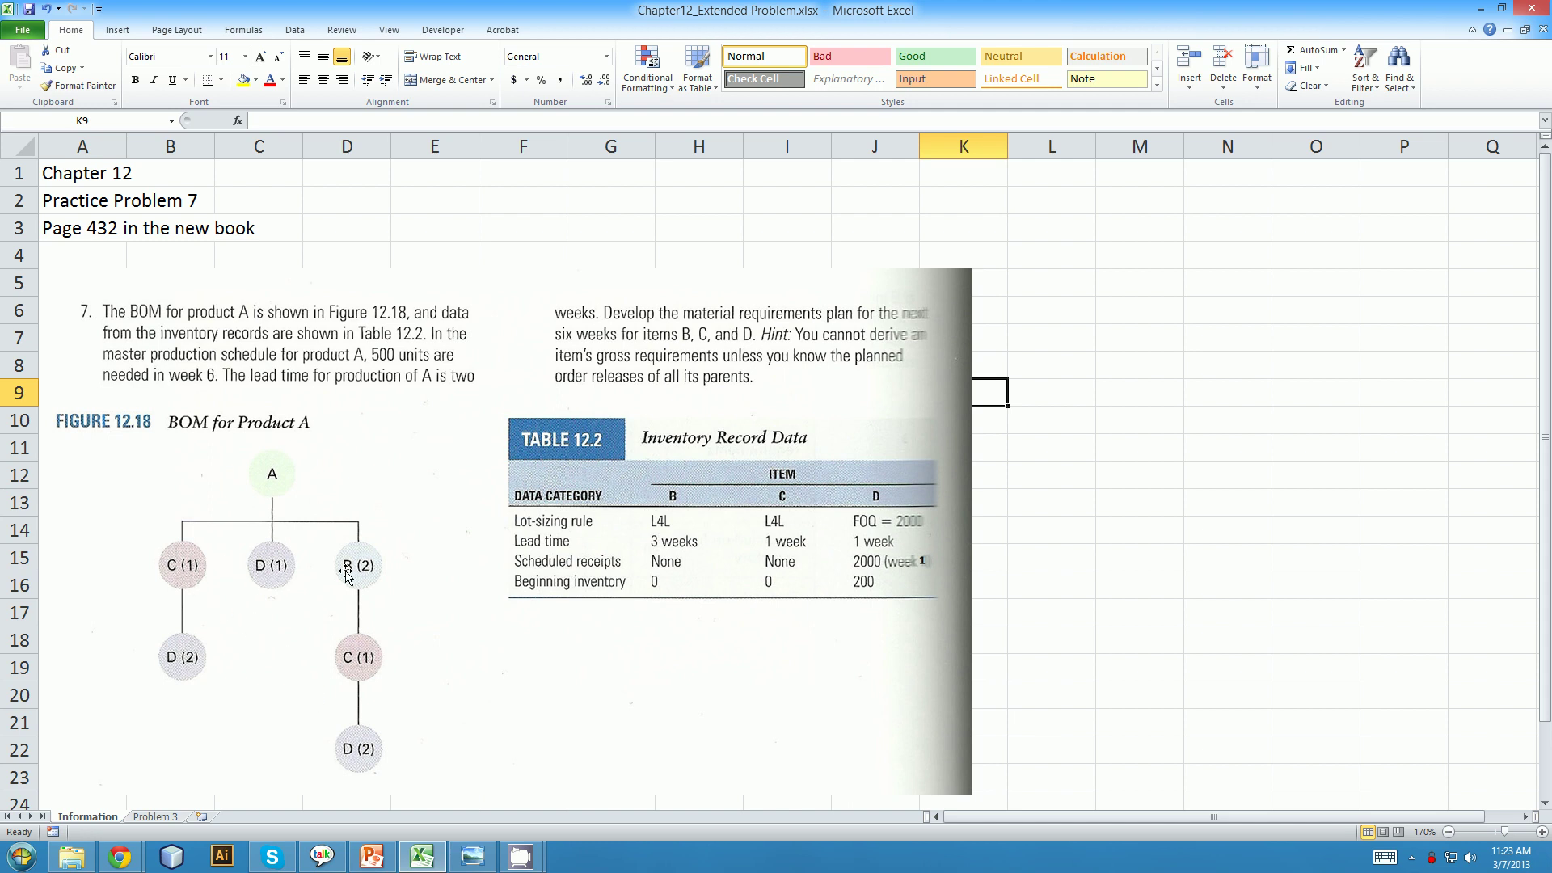
Label the Problem 3 tables B in A3, C in A11 and D in A19
{"action": "left_click", "coordinate": [162, 819]}
{"action": "left_click", "coordinate": [164, 235]}
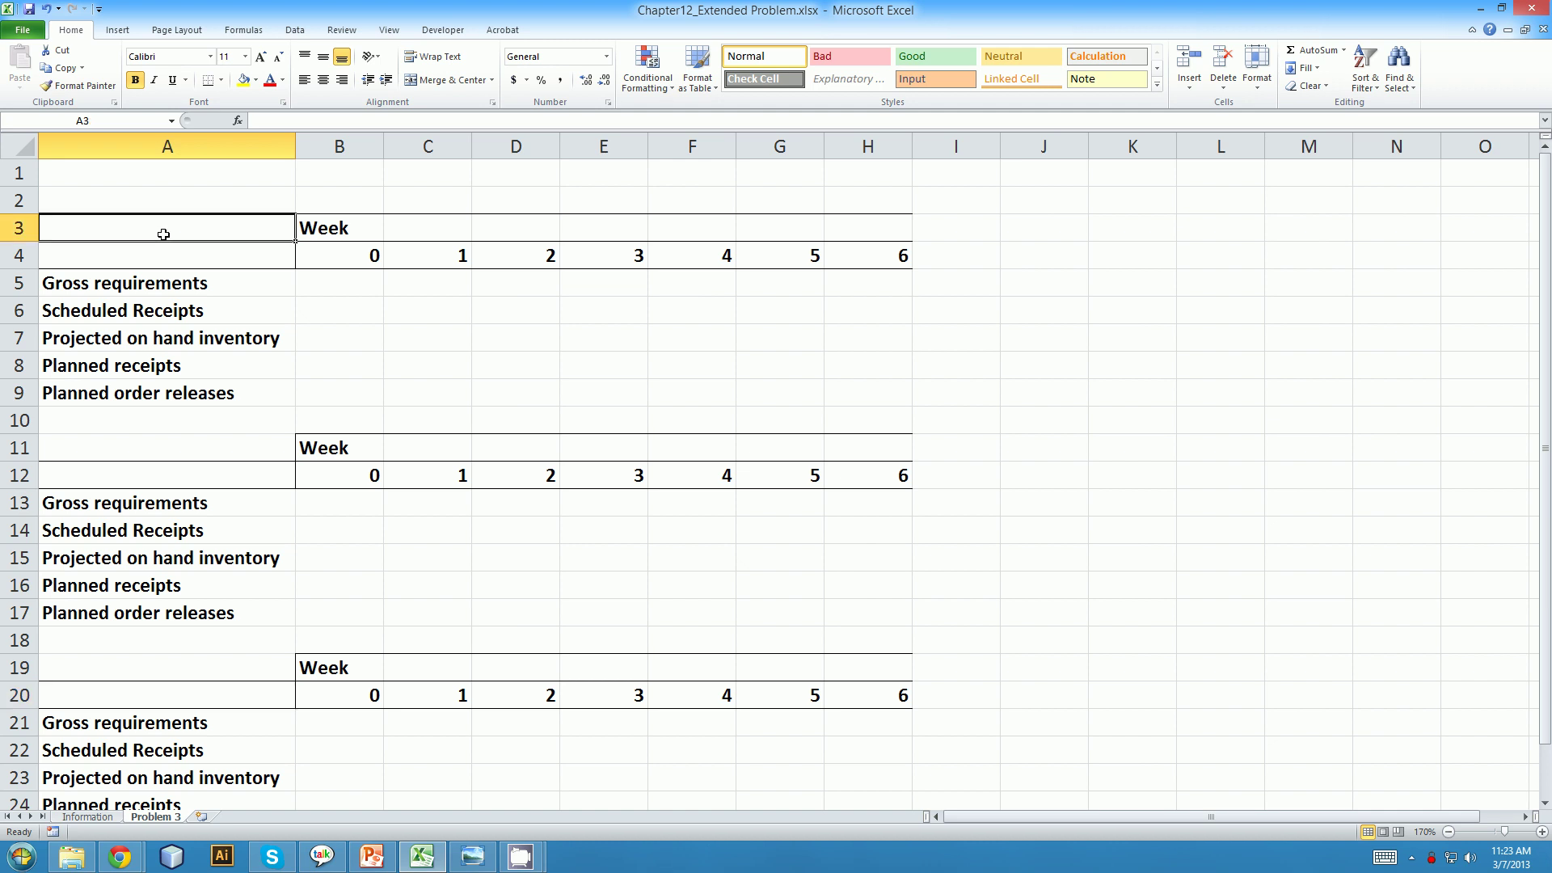
{"action": "type", "text": "B"}
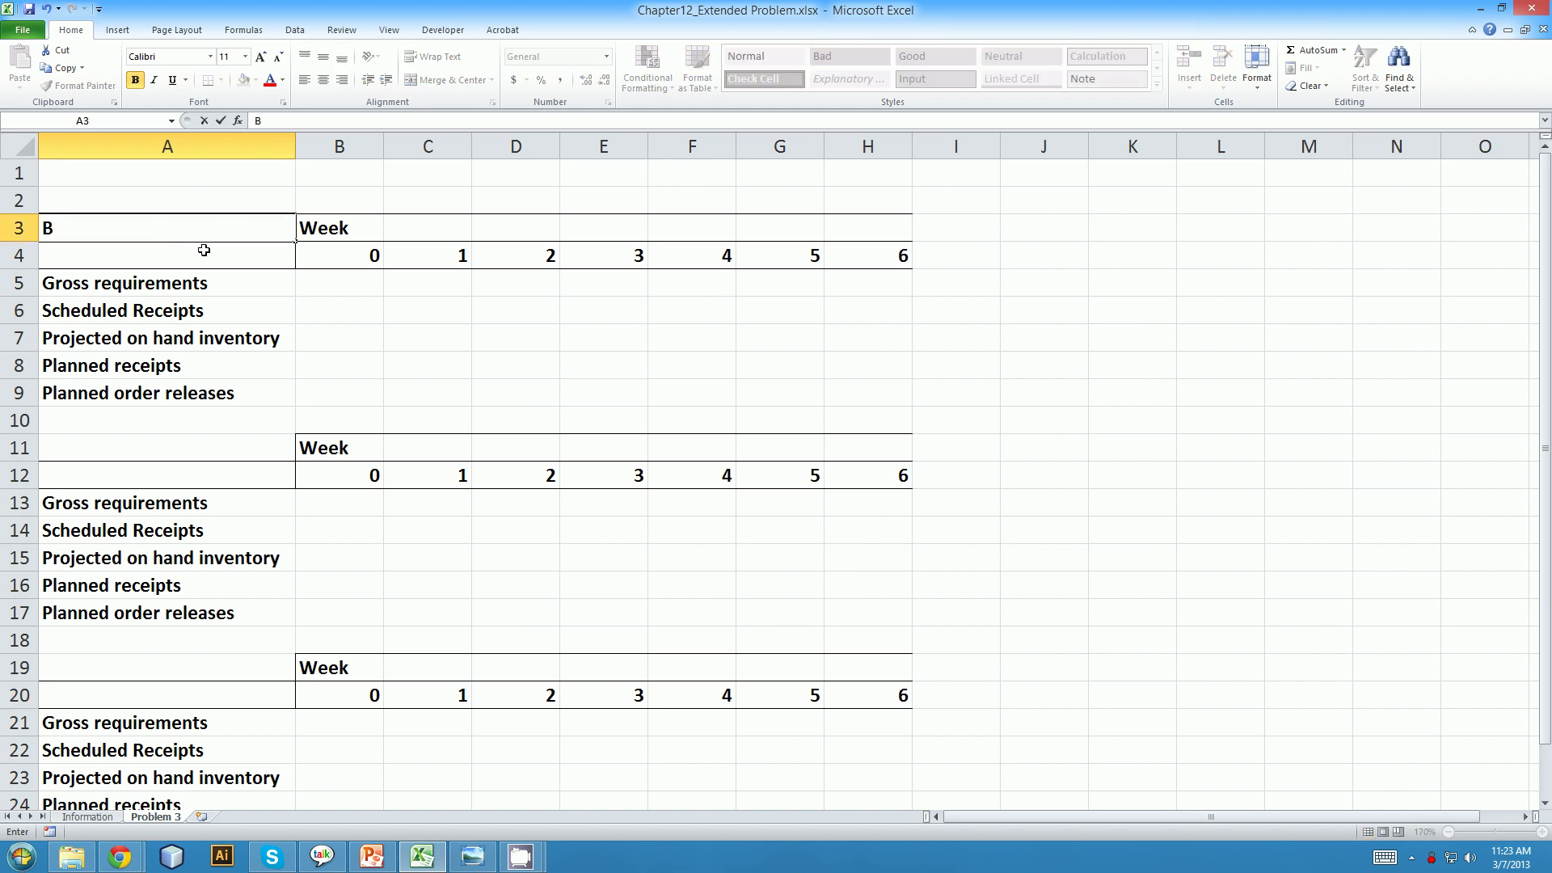
{"action": "left_click", "coordinate": [172, 450]}
{"action": "type", "text": "C"}
{"action": "left_click", "coordinate": [149, 671]}
{"action": "type", "text": "D"}
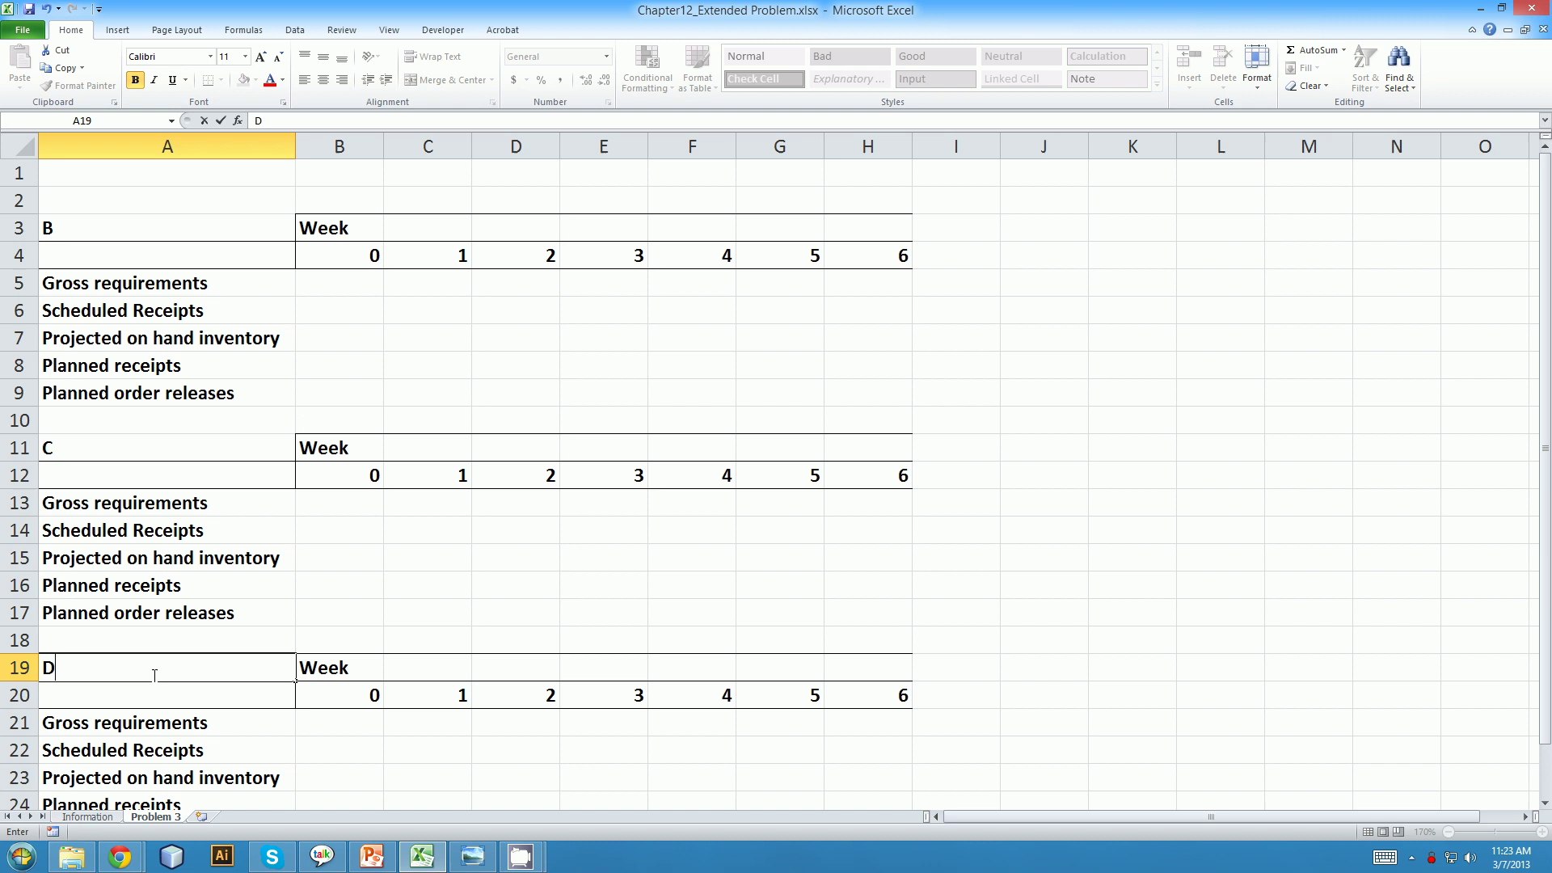
{"action": "left_click", "coordinate": [495, 358]}
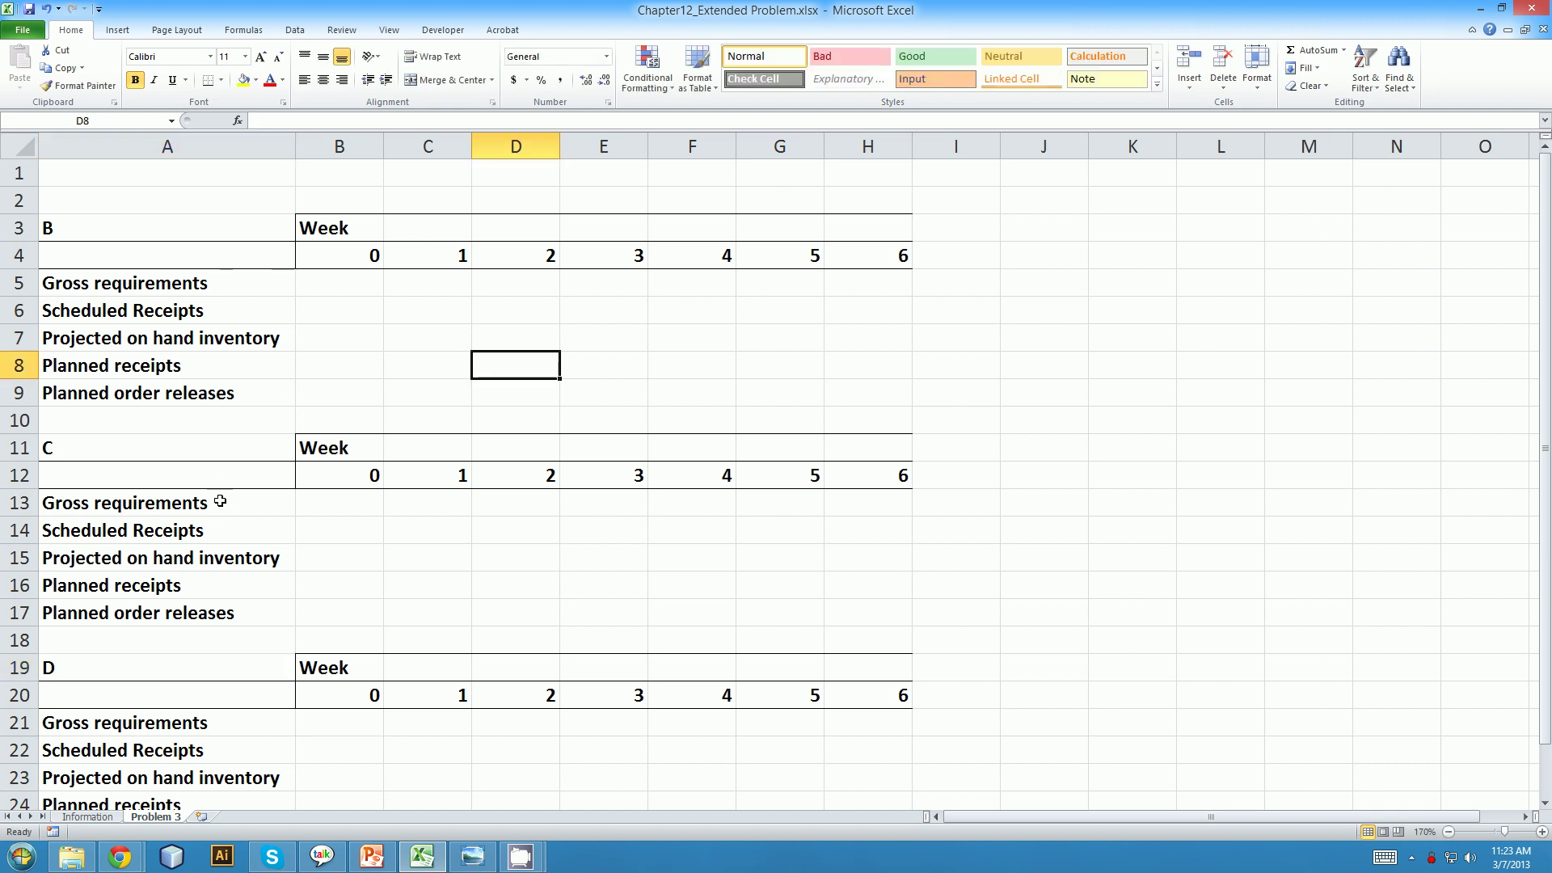
{"action": "left_click", "coordinate": [96, 818]}
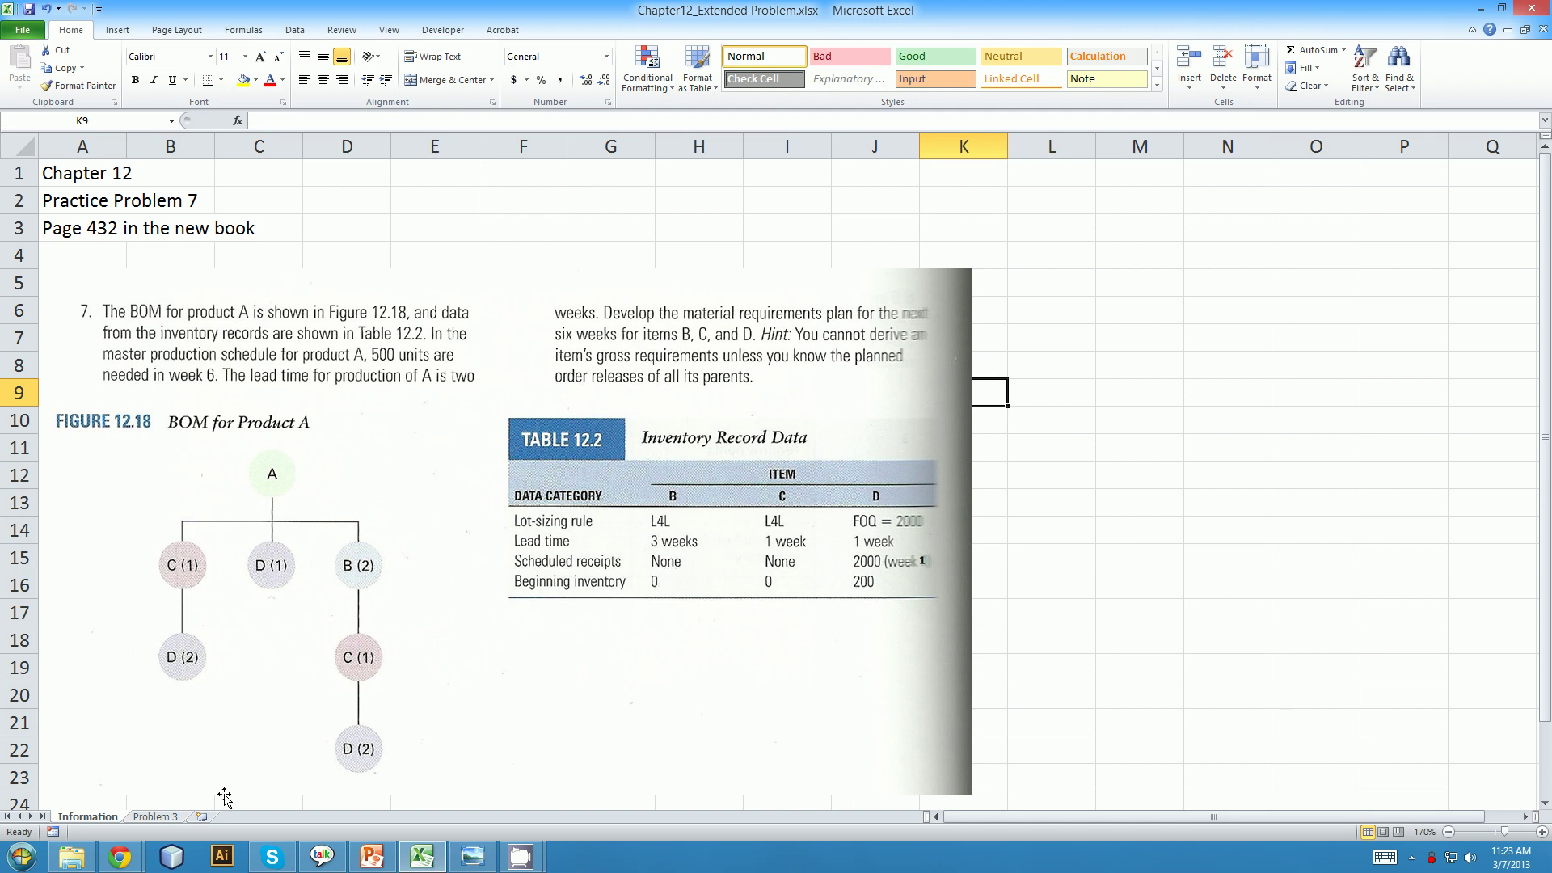
Enter 'L4L, L=3' in A4 for item B and 'L4L, L=1' in A12 for item C
{"action": "left_click", "coordinate": [173, 817]}
{"action": "left_click", "coordinate": [140, 257]}
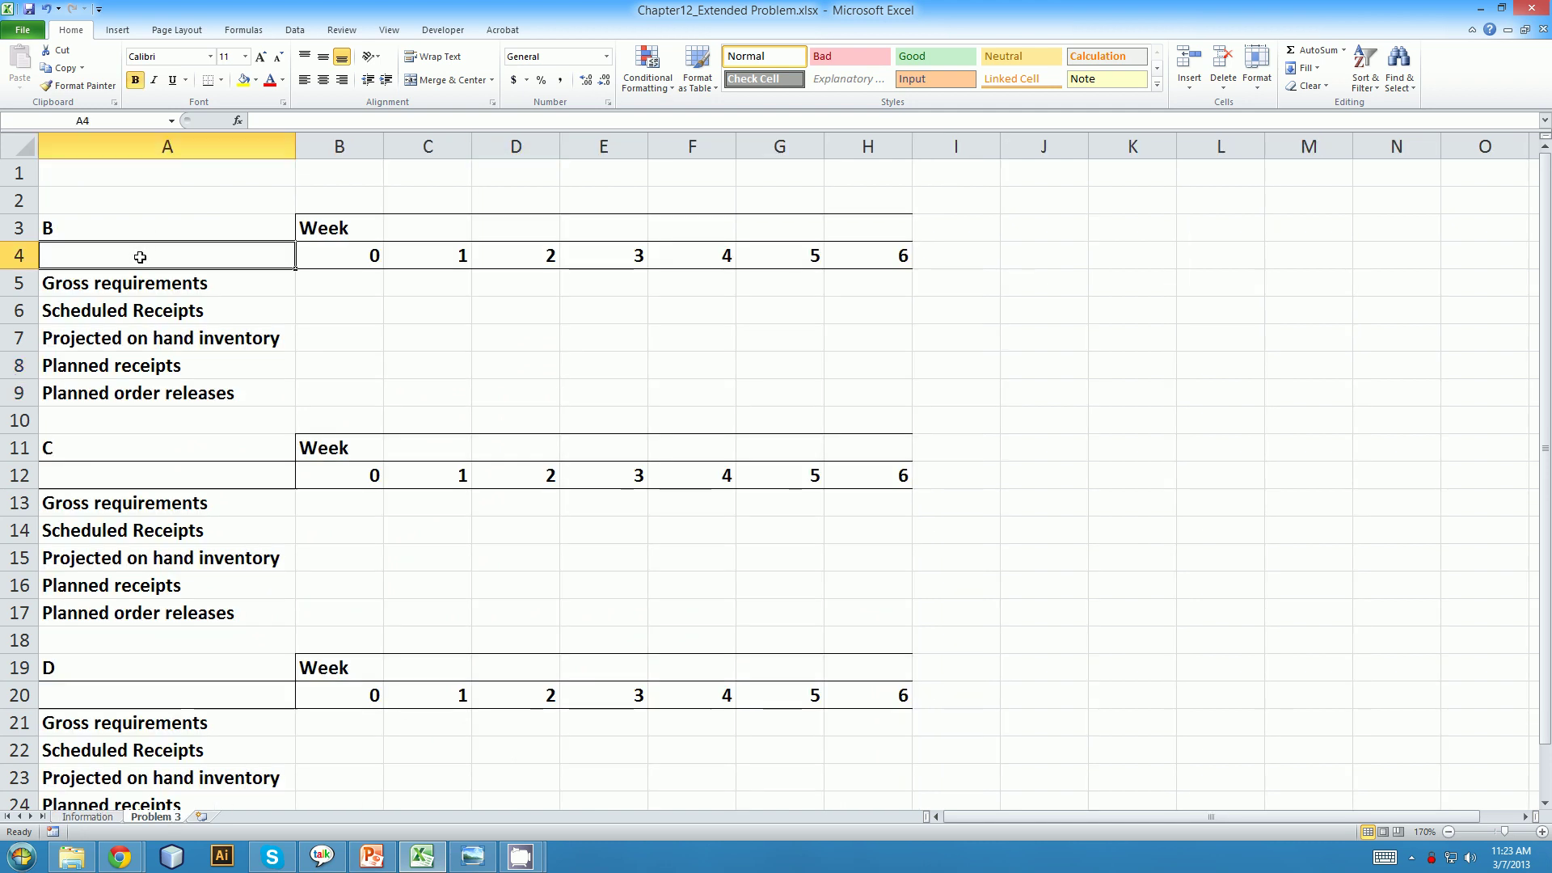
{"action": "type", "text": "L4L"}
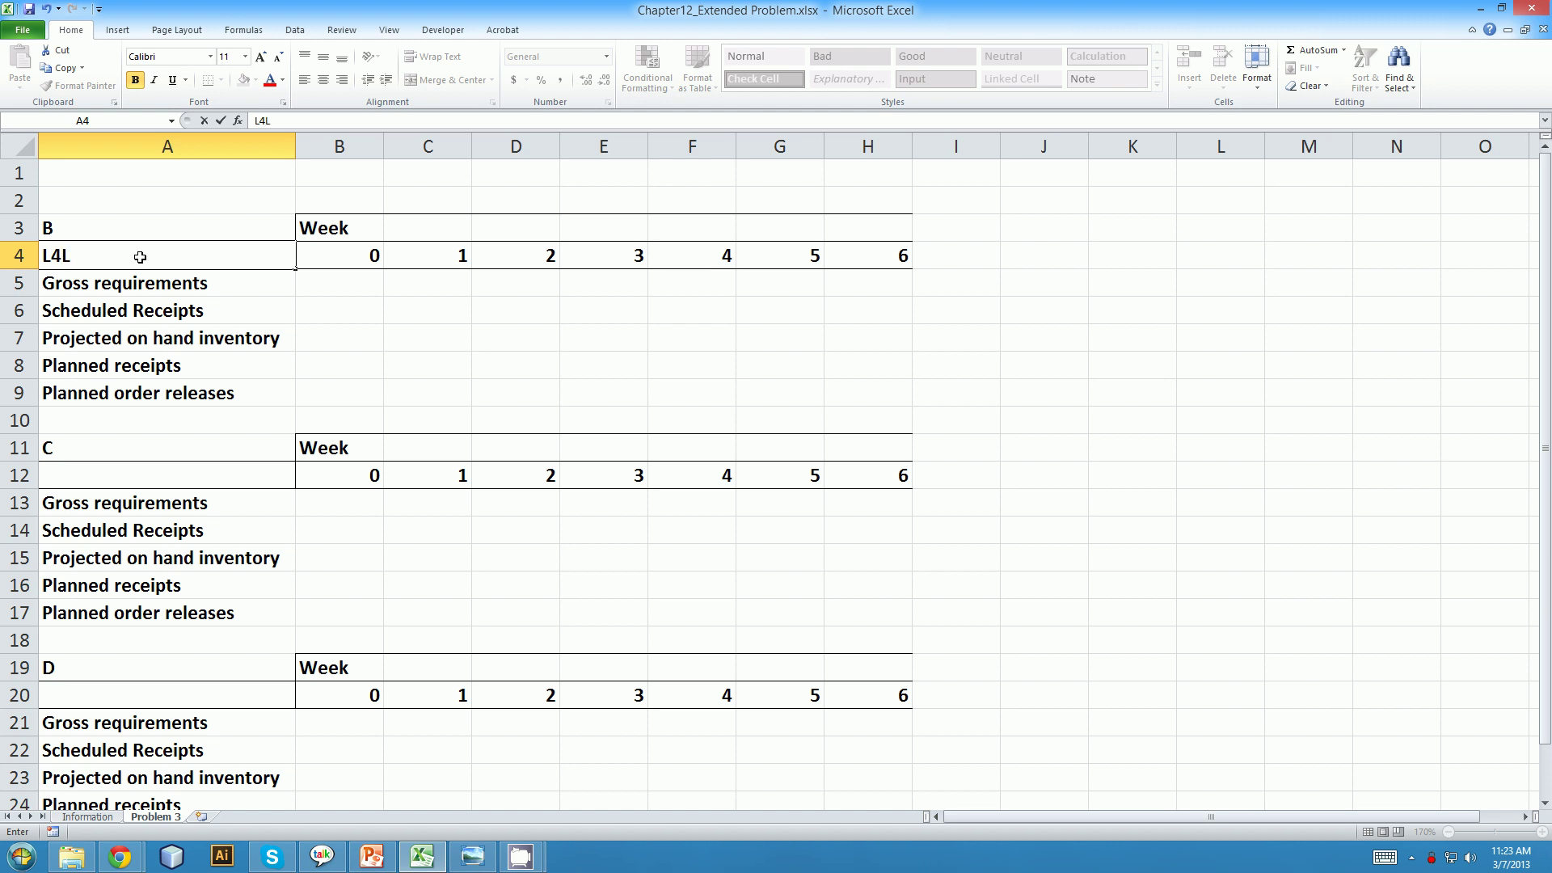
{"action": "type", "text": ", L=3"}
{"action": "key", "text": "Return"}
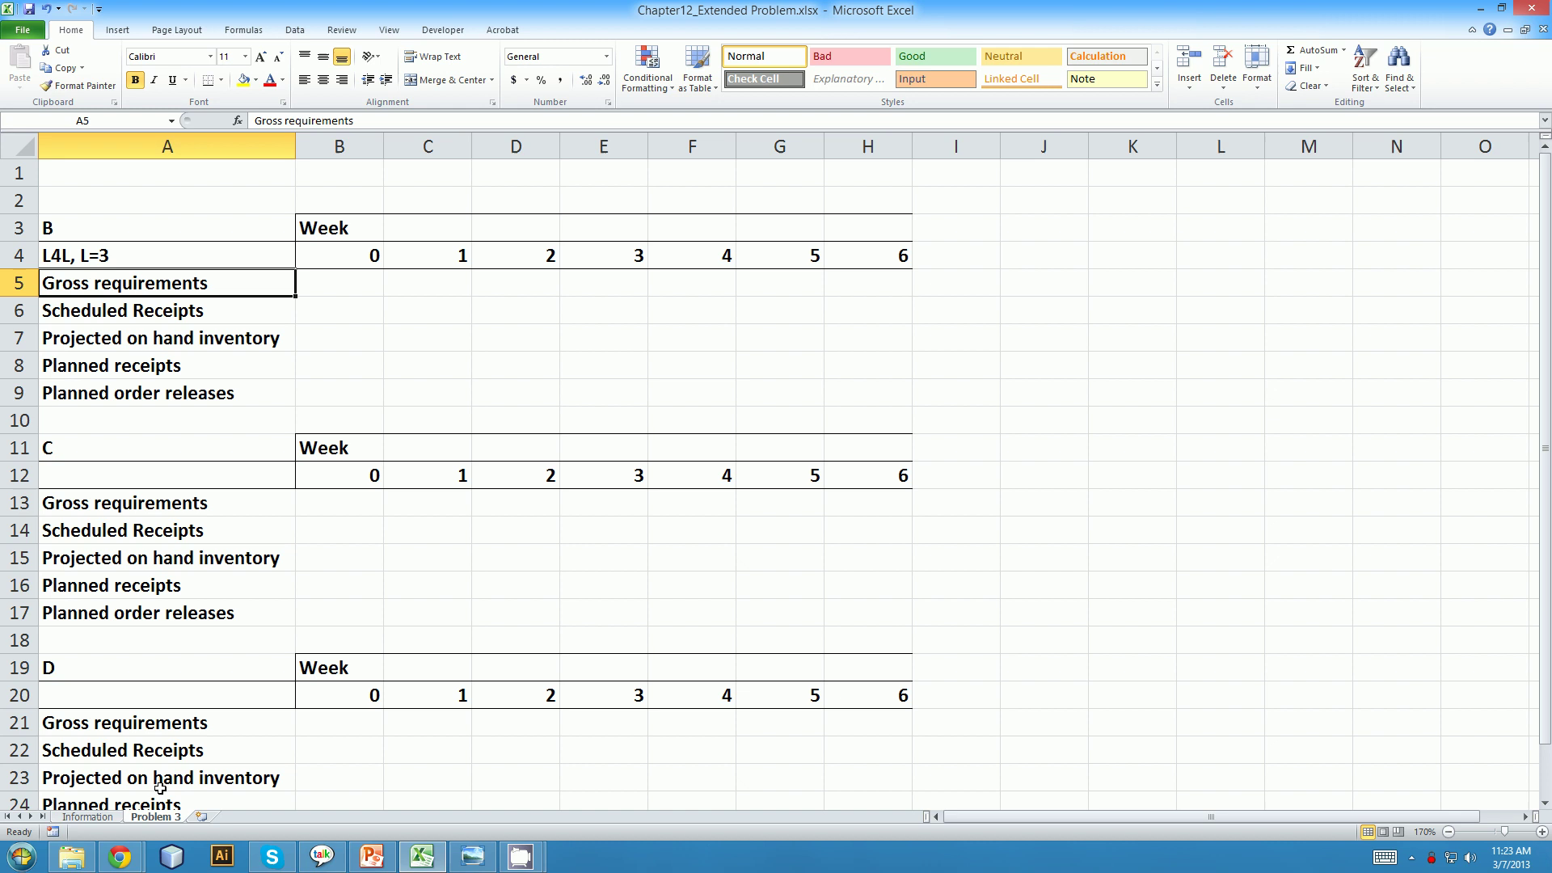
{"action": "left_click", "coordinate": [111, 818]}
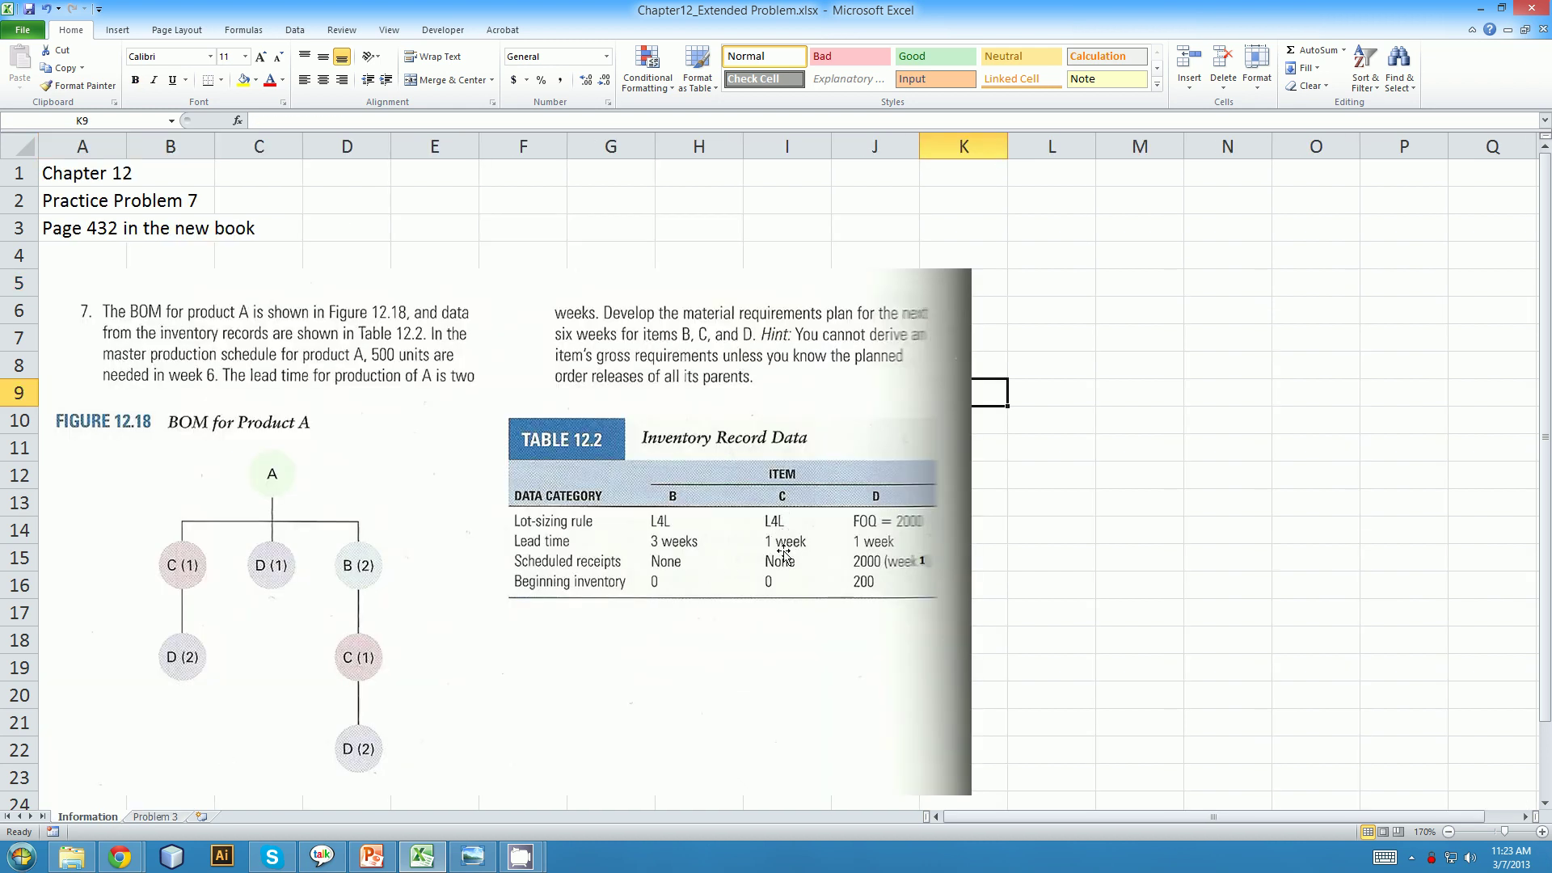
{"action": "left_click", "coordinate": [166, 817]}
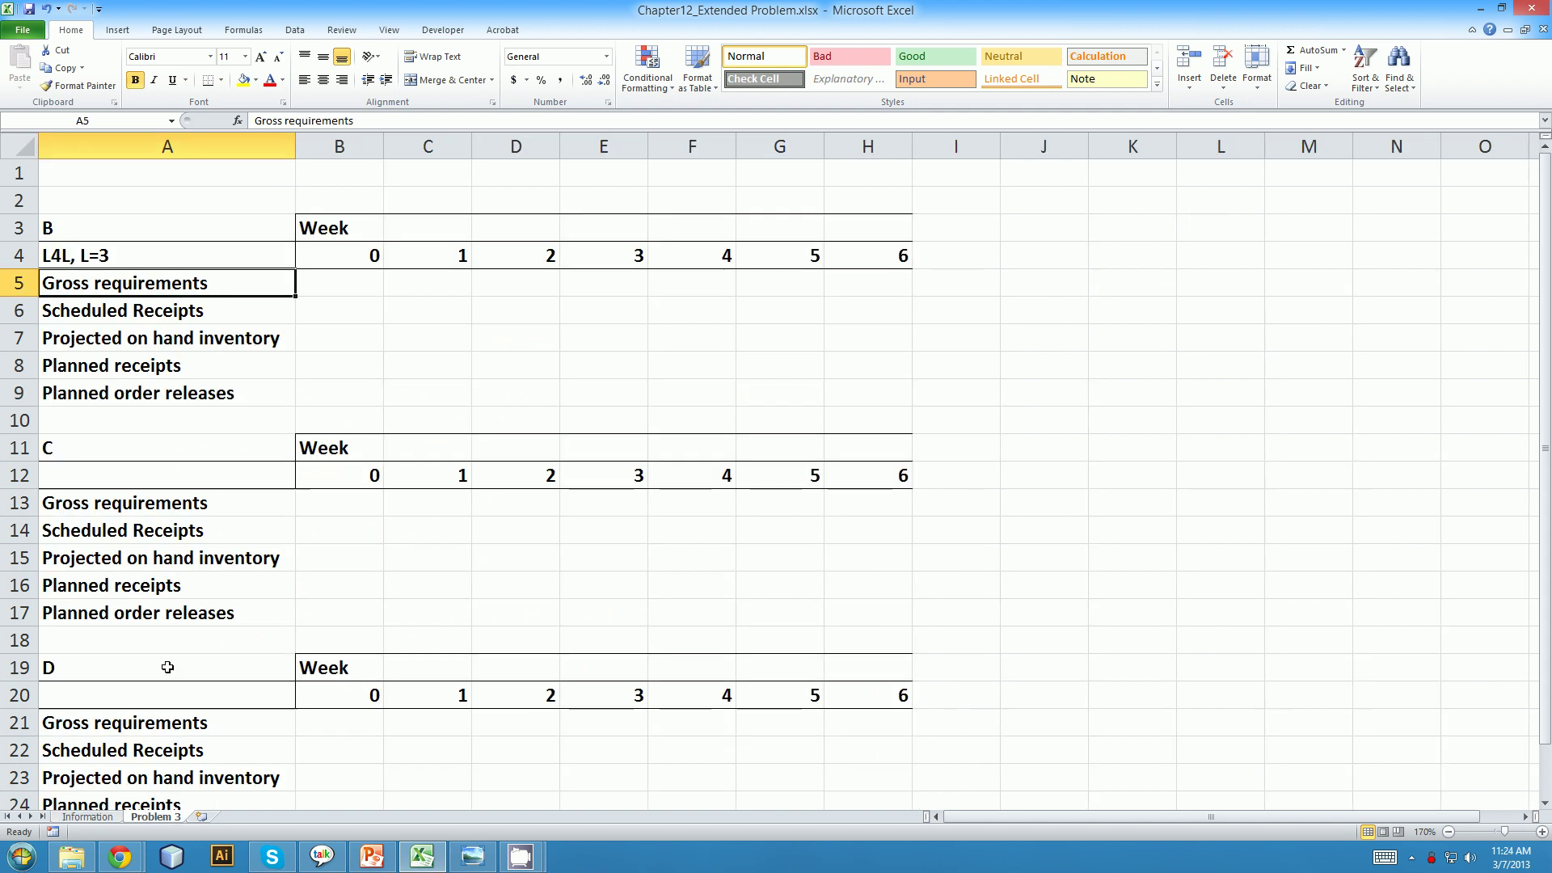
{"action": "left_click", "coordinate": [147, 467]}
{"action": "type", "text": "L4L"}
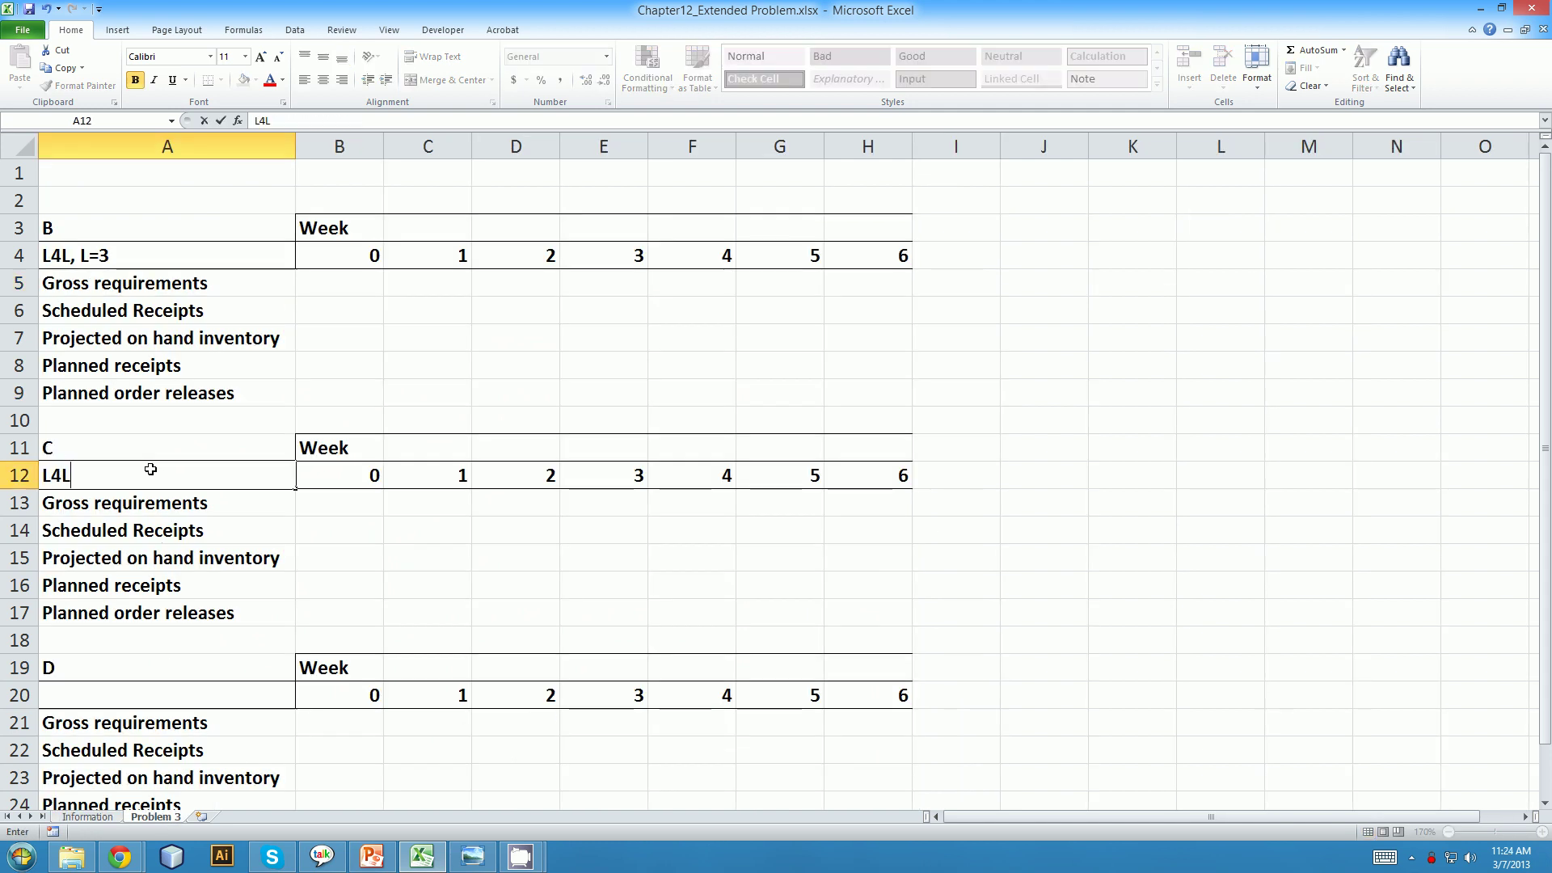
{"action": "type", "text": ", L=1"}
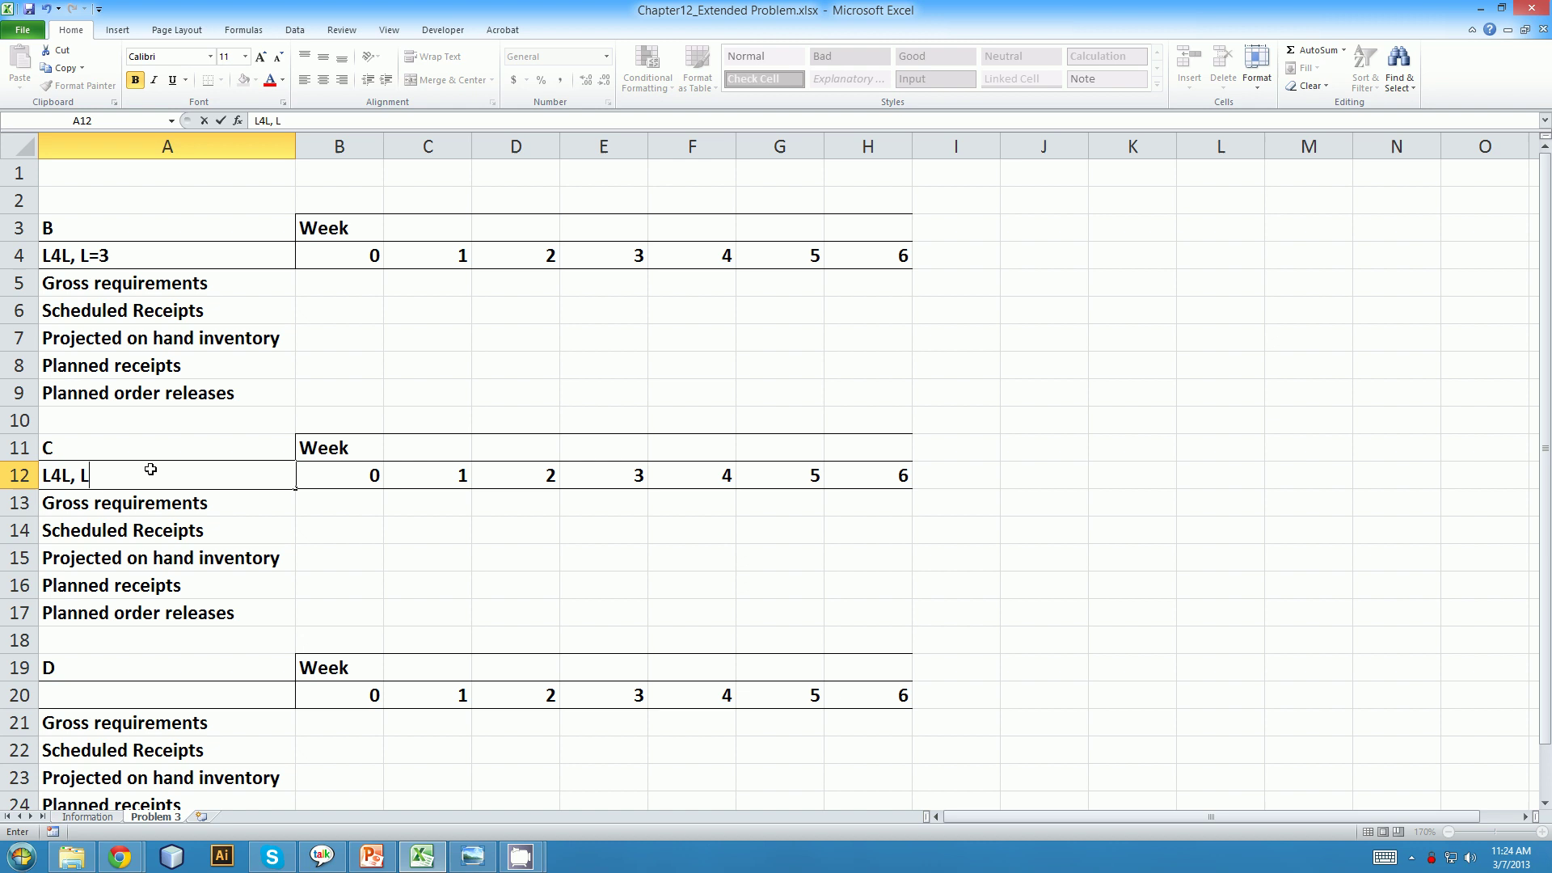
{"action": "key", "text": "Return"}
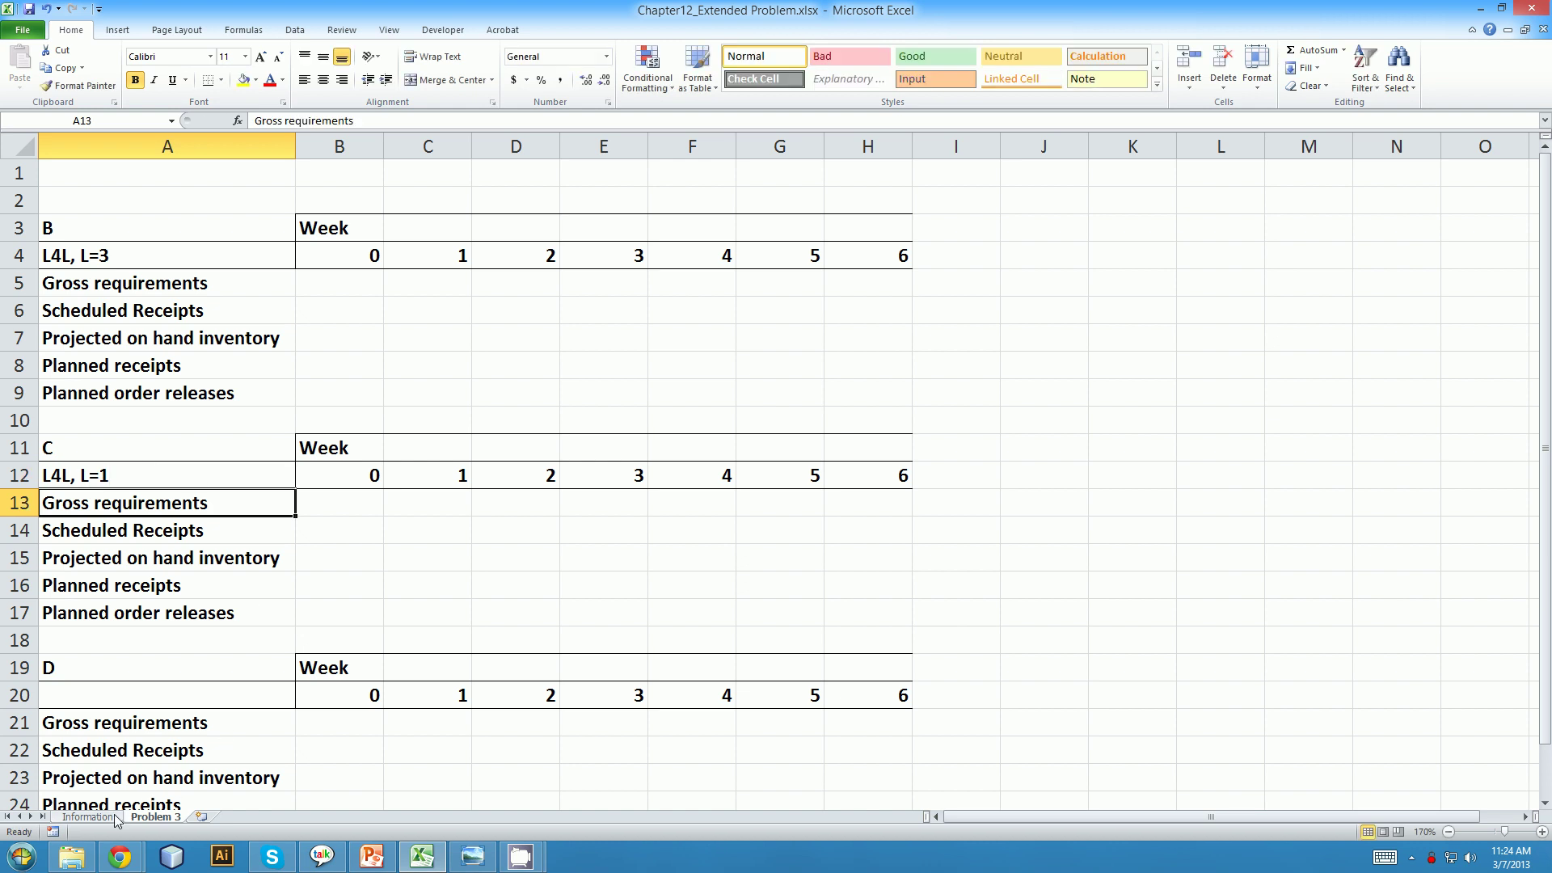
{"action": "left_click", "coordinate": [111, 817]}
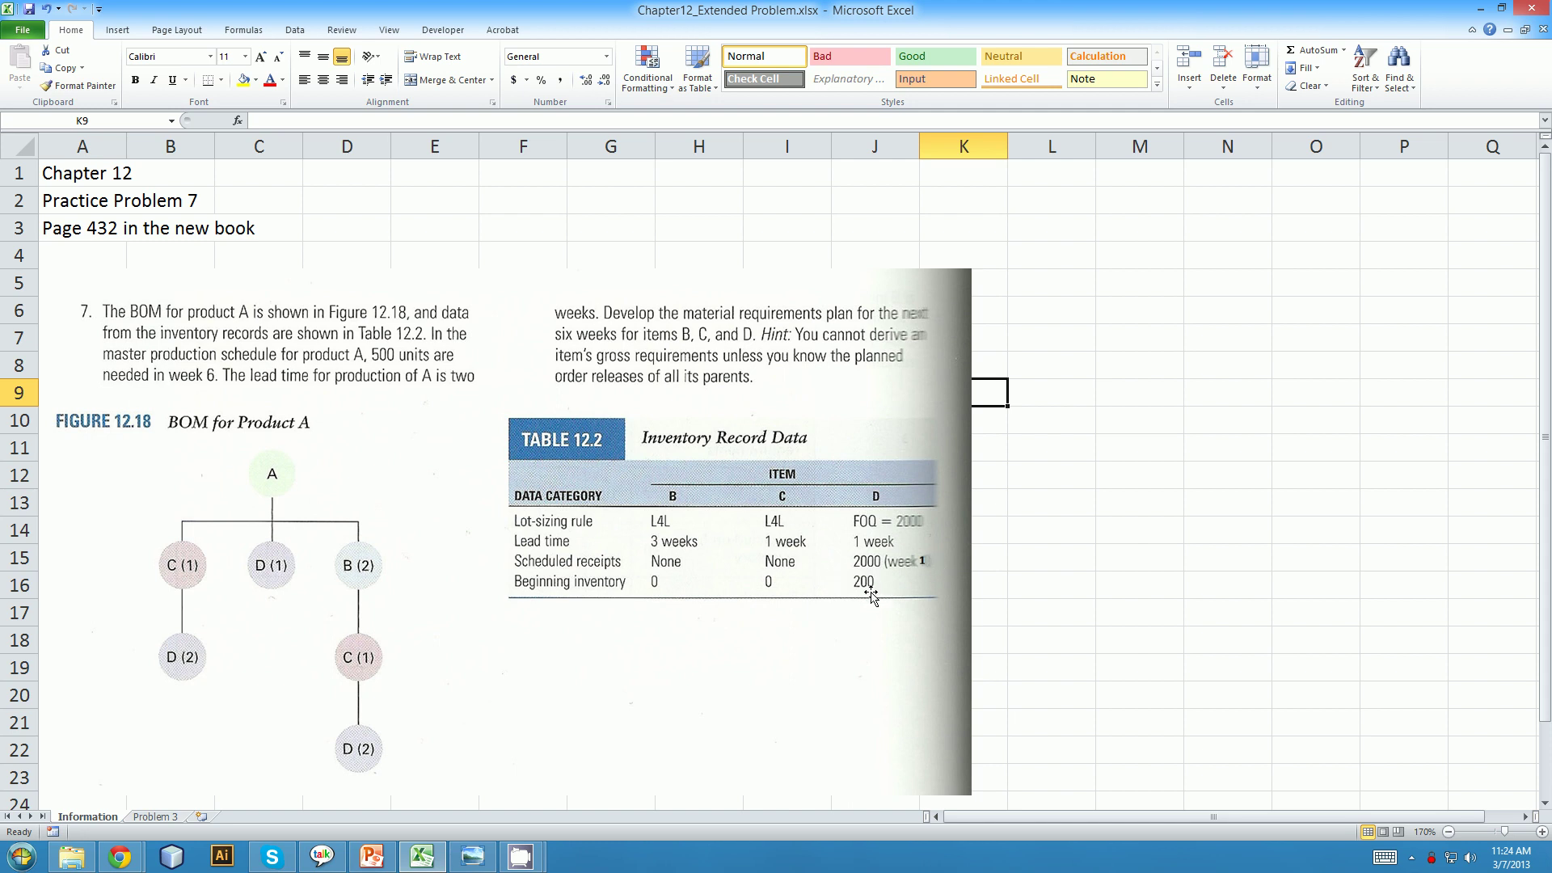
Note item D's lot-sizing rule 'FOQ=2000, L=1' in cell A20
{"action": "left_click", "coordinate": [156, 818]}
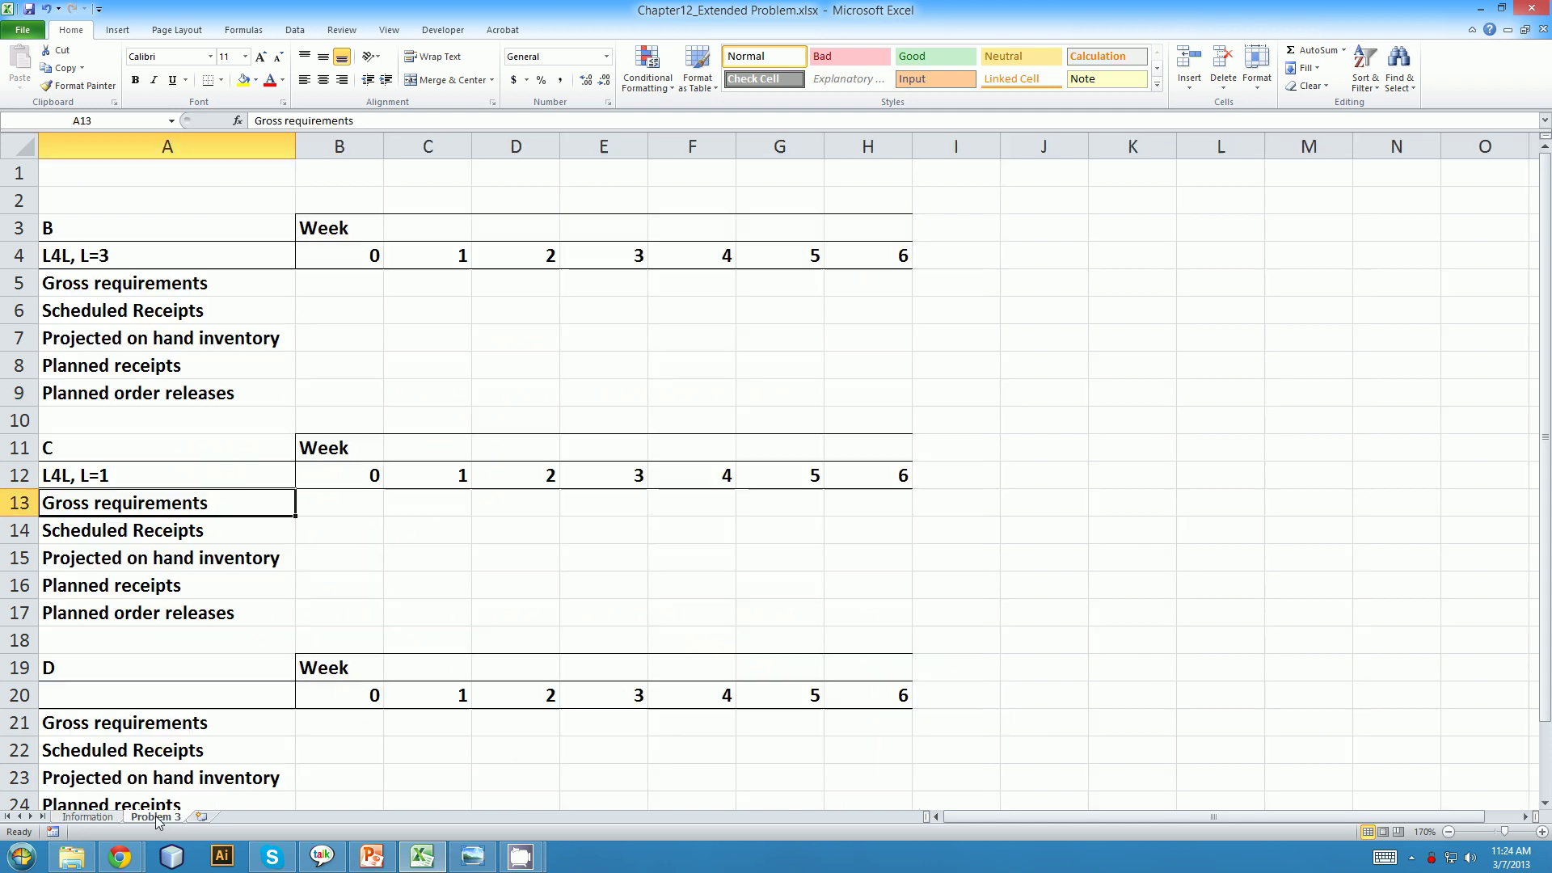
{"action": "left_click", "coordinate": [73, 695]}
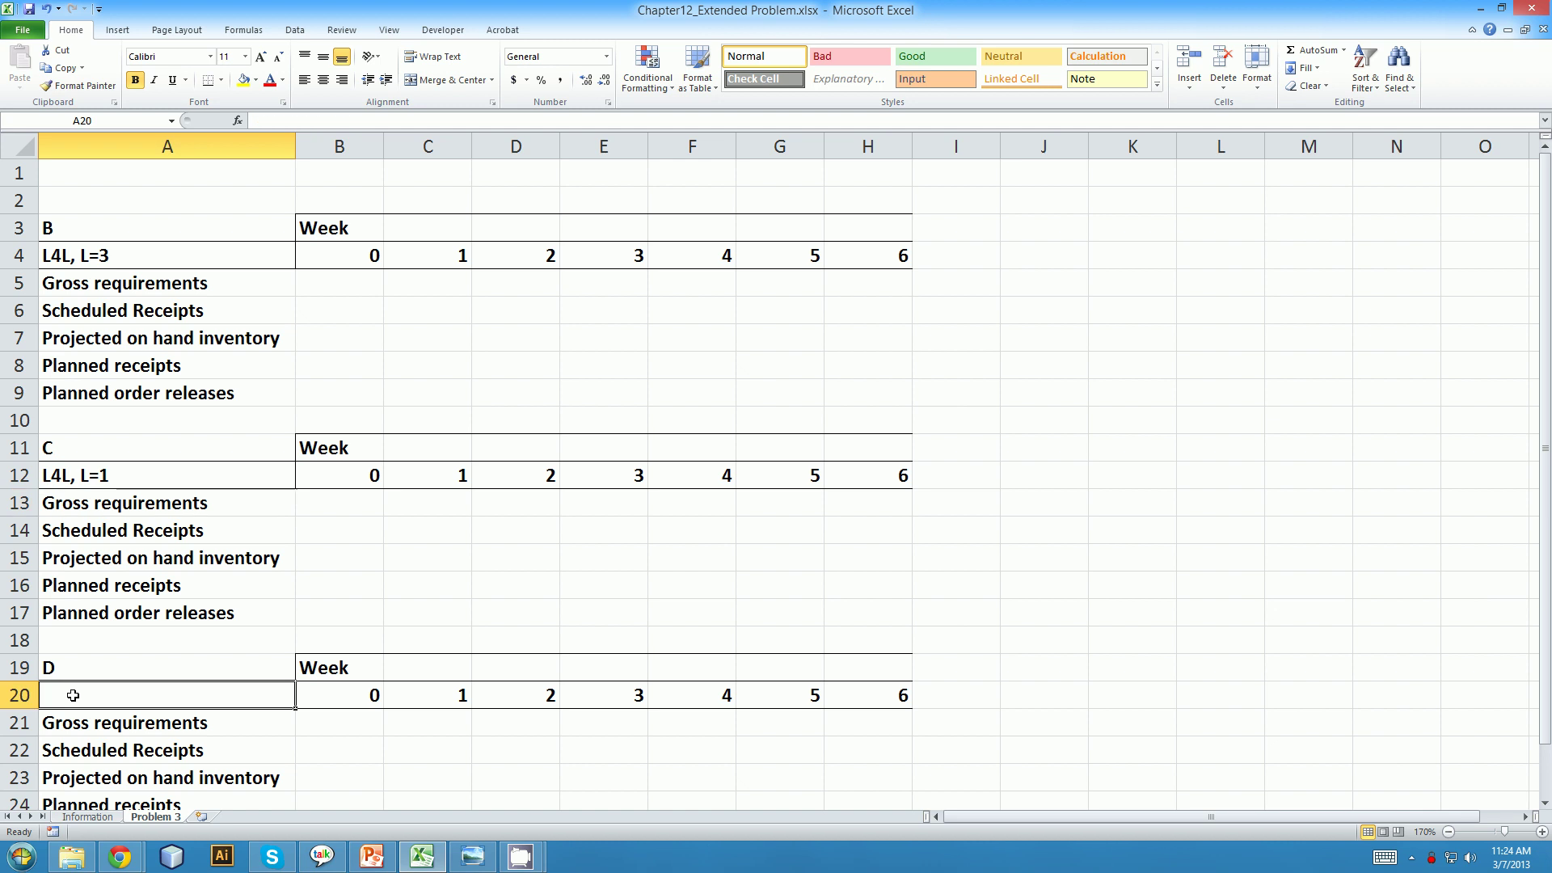
{"action": "type", "text": "FOQ"}
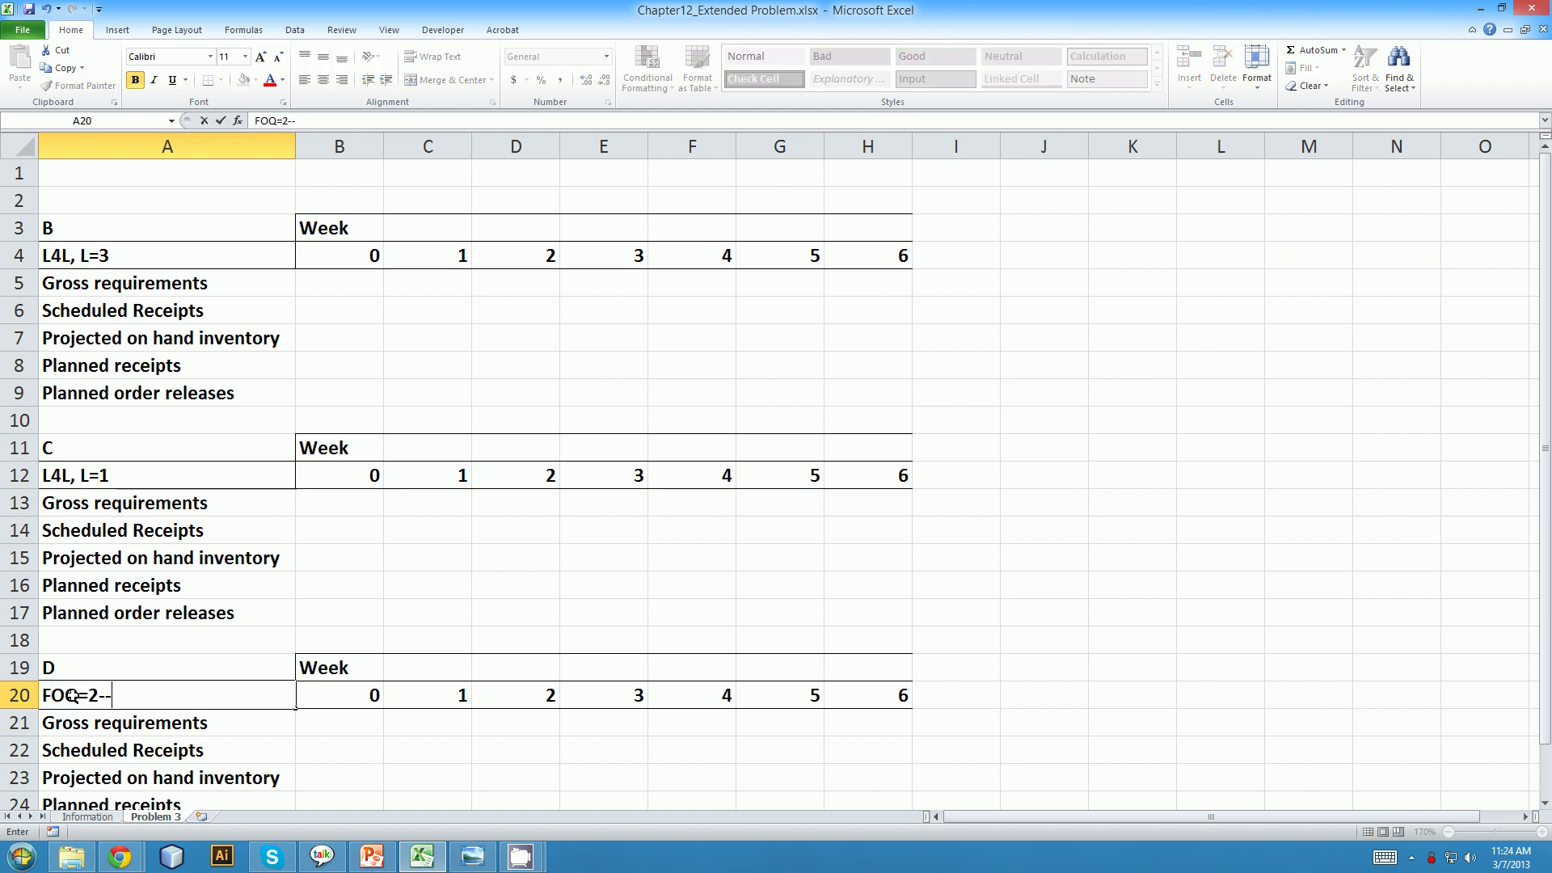
{"action": "type", "text": "=2000, L=1"}
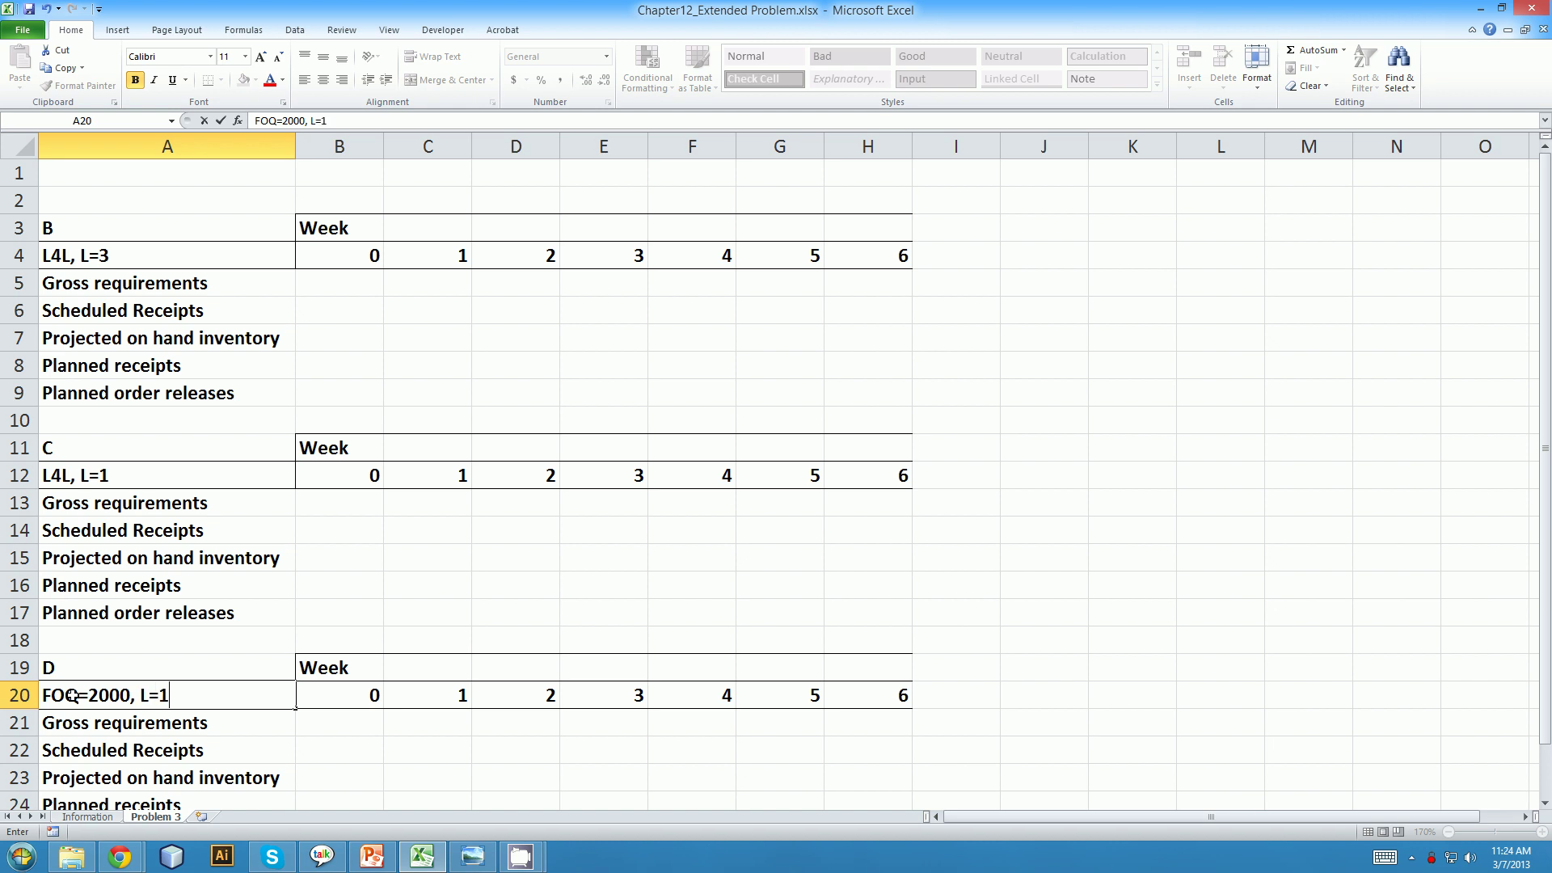
{"action": "left_click", "coordinate": [318, 769]}
Enter item D's 2000 scheduled receipt in C22 and 200 on hand in B23
{"action": "left_click", "coordinate": [320, 748]}
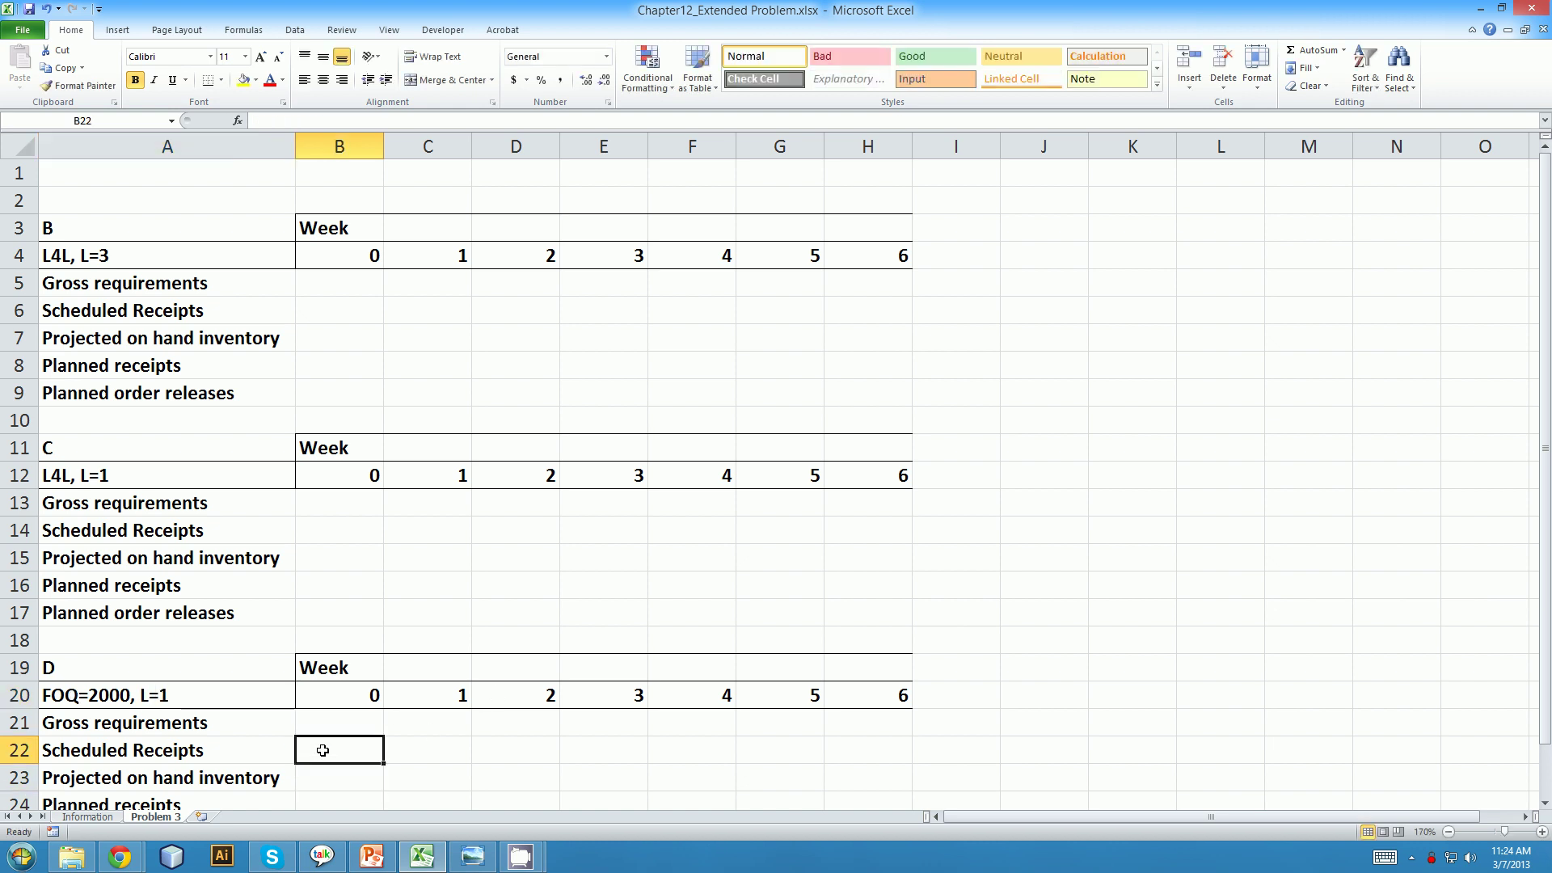
{"action": "left_click", "coordinate": [411, 749]}
{"action": "type", "text": "2000"}
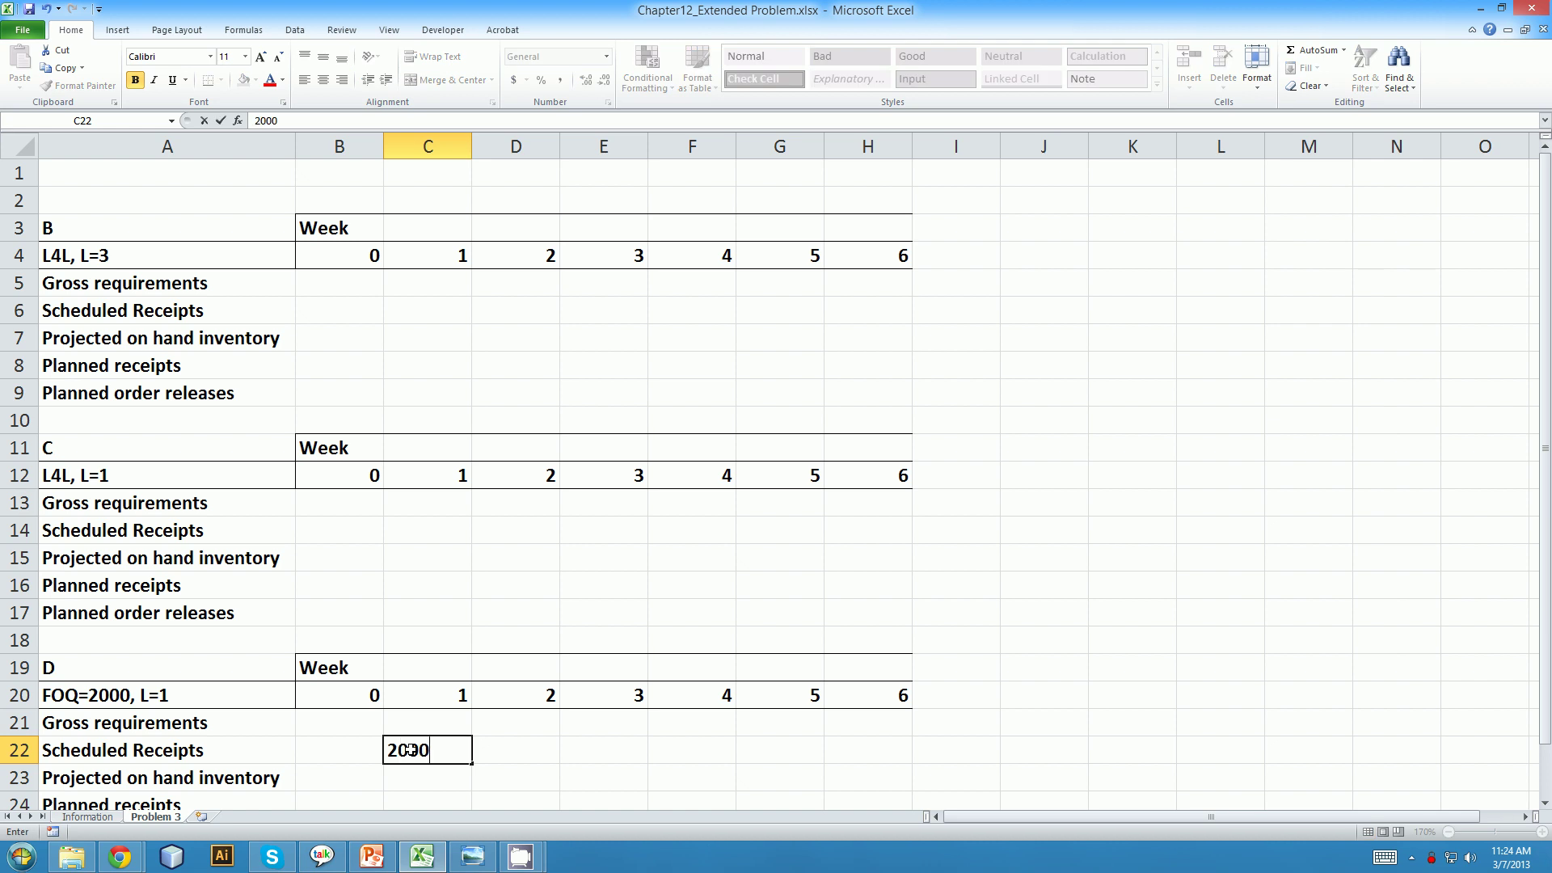
{"action": "key", "text": "Return"}
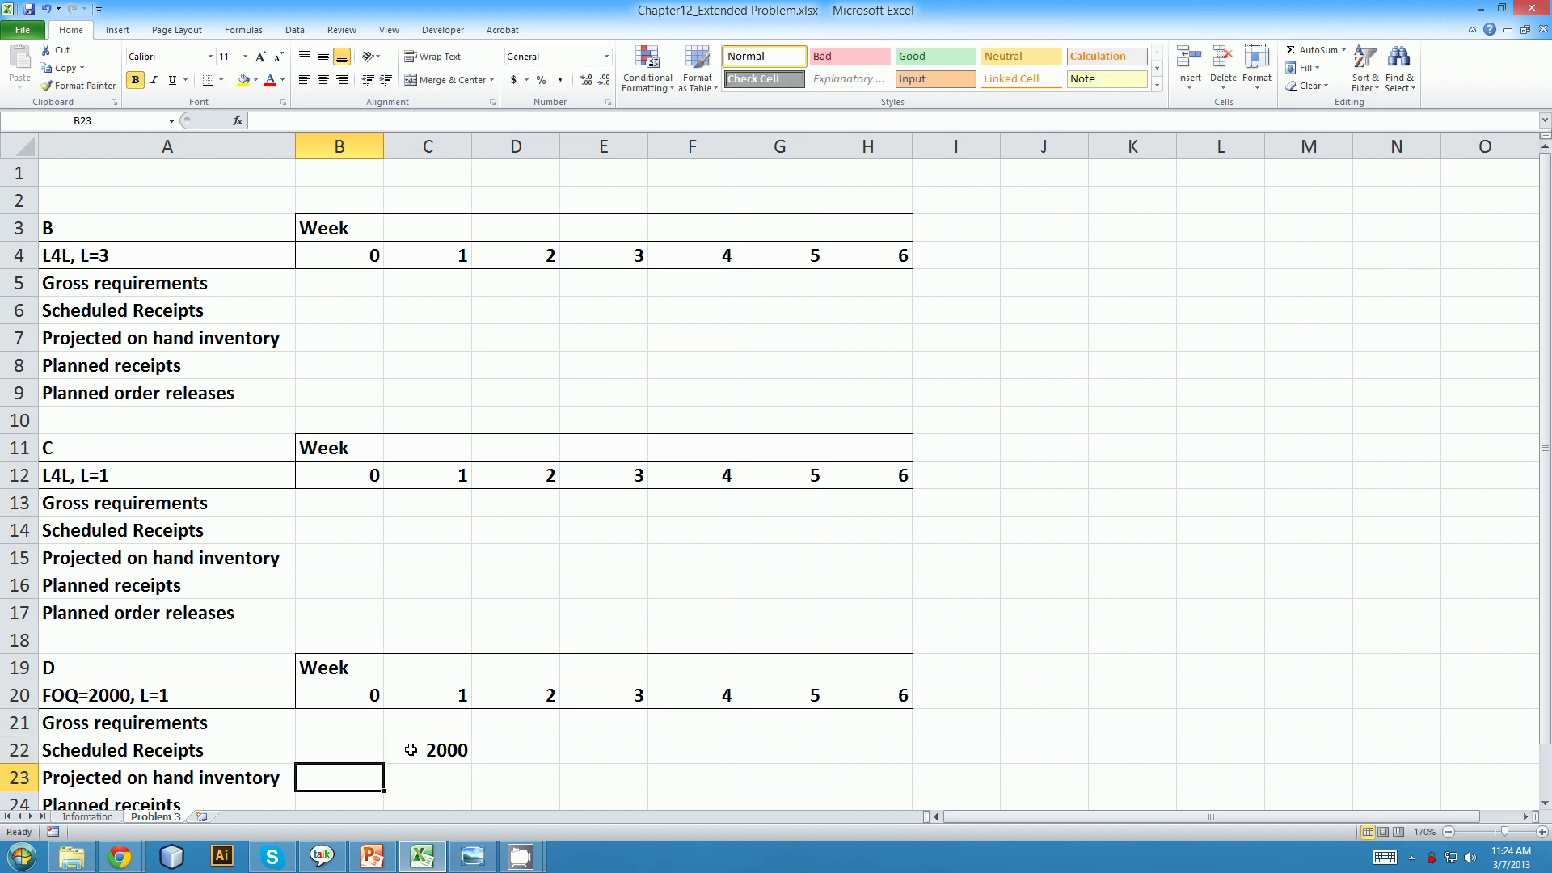
{"action": "type", "text": "200"}
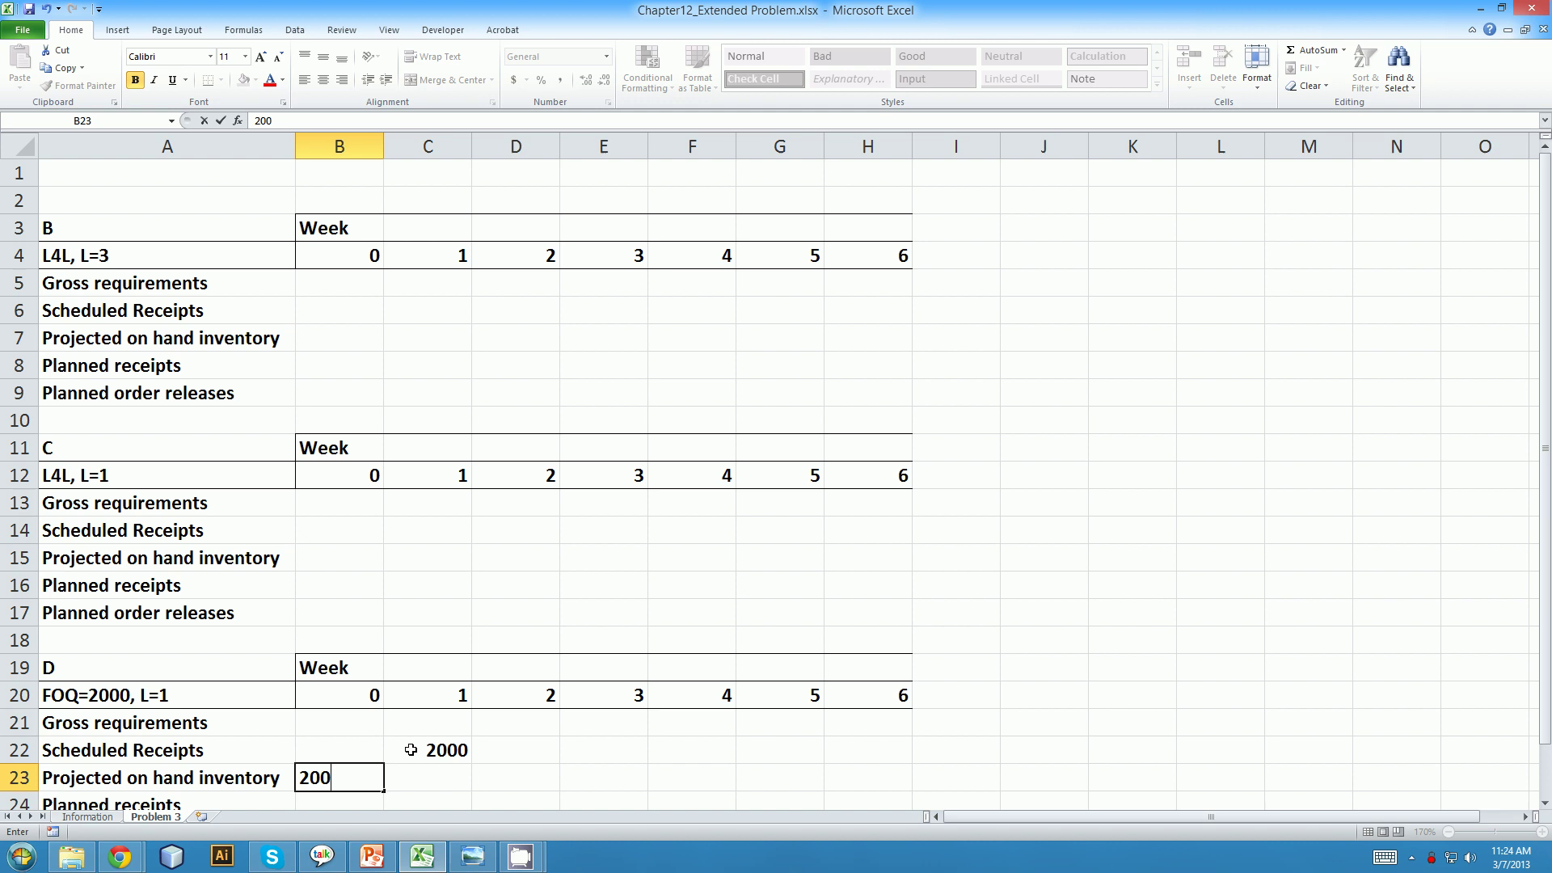
{"action": "left_click", "coordinate": [302, 752]}
{"action": "scroll", "coordinate": [371, 744], "scroll_direction": "down", "scroll_amount": 1}
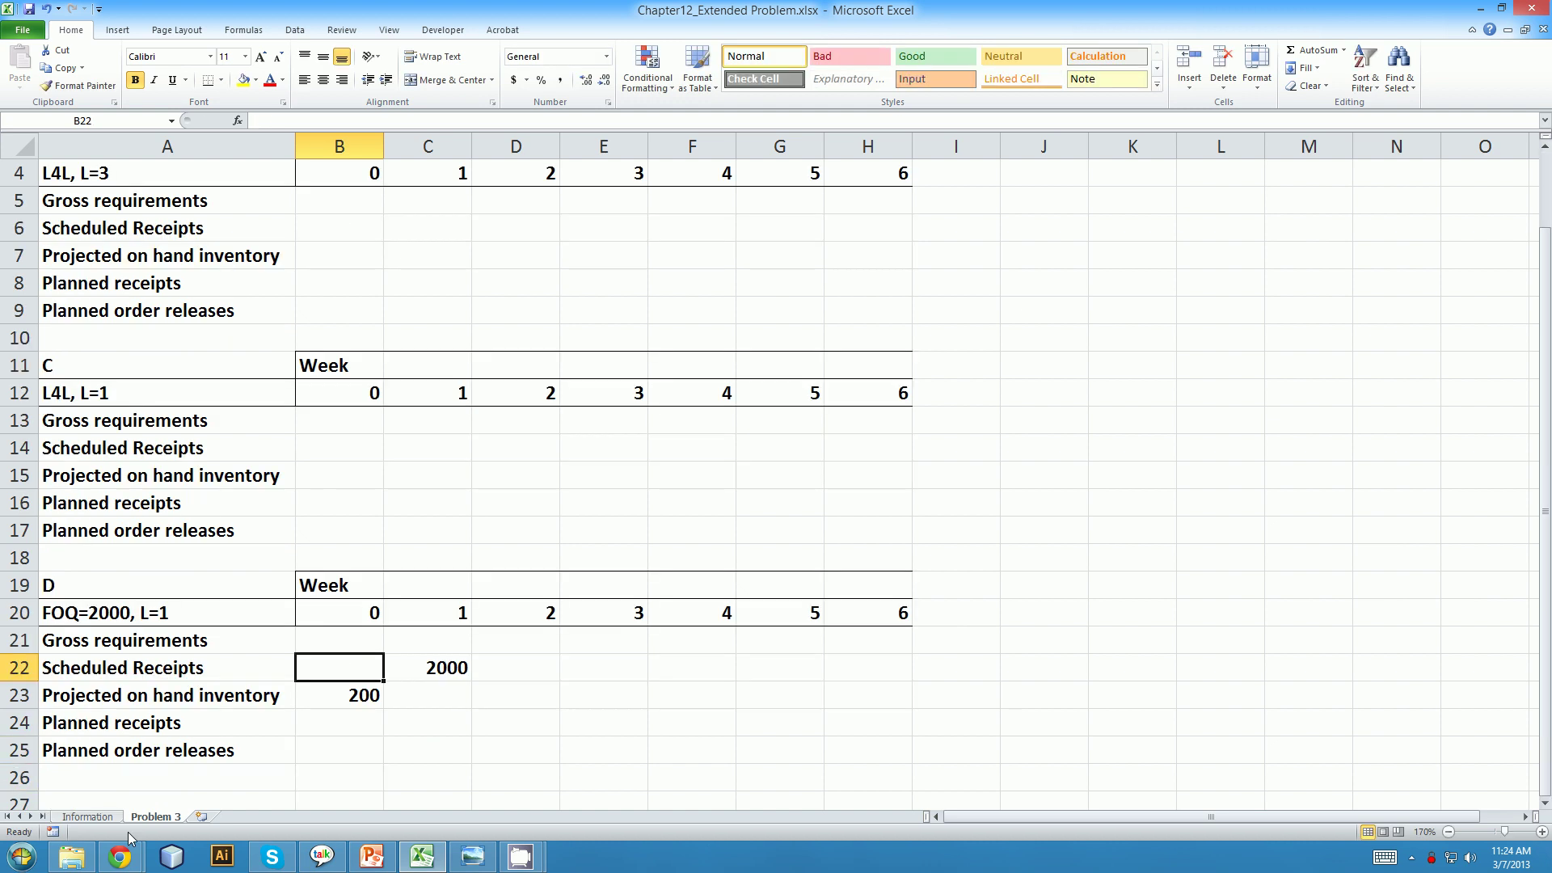
{"action": "left_click", "coordinate": [113, 817]}
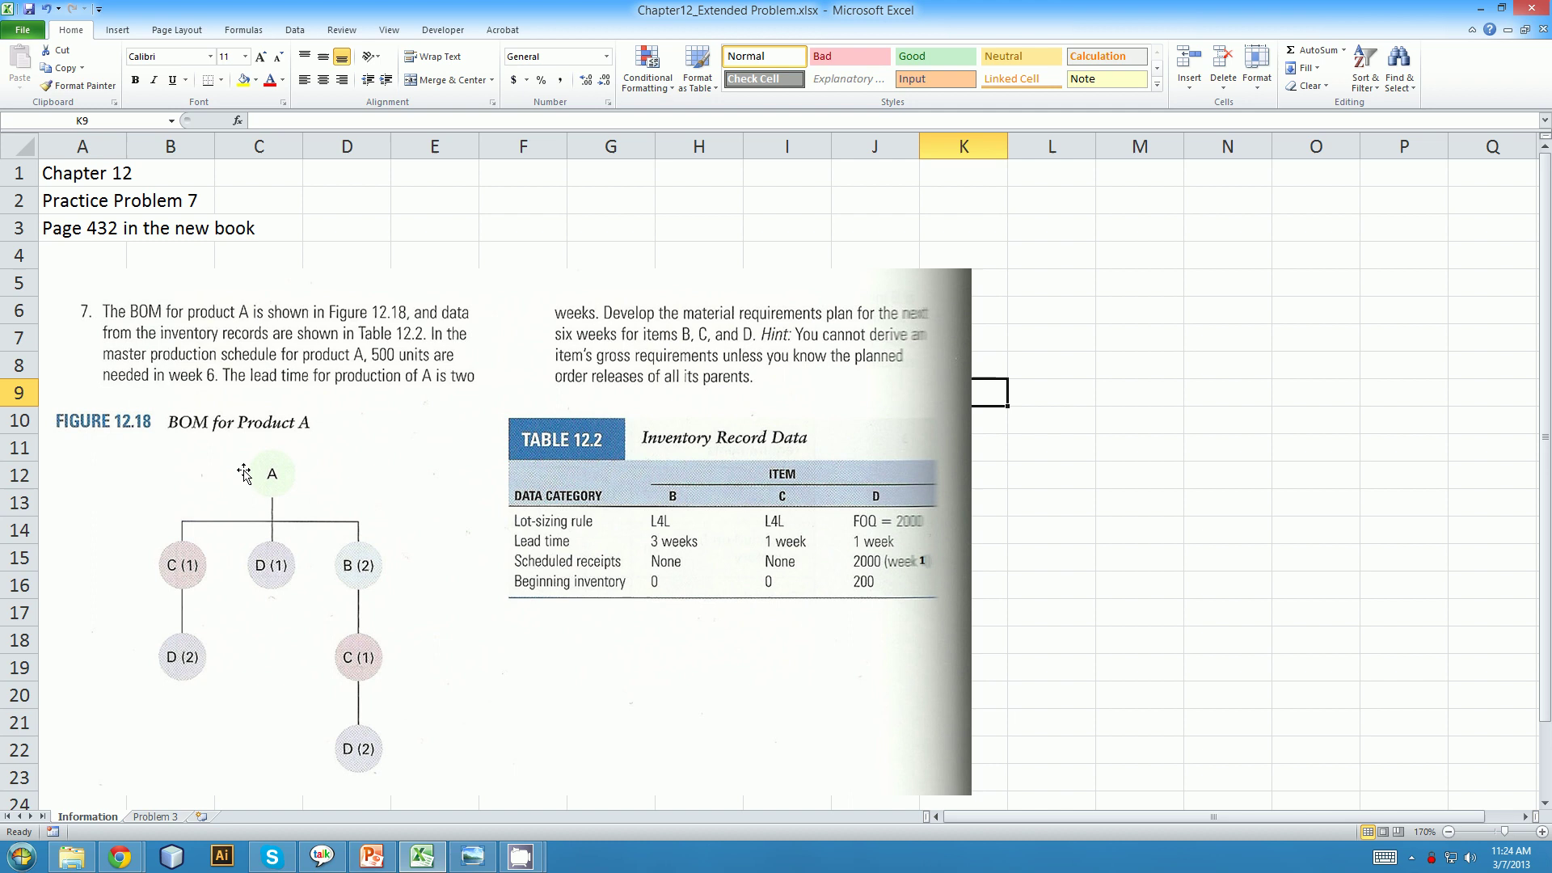
Put 500 in cell H2, above week 6 of item B's table
{"action": "left_click", "coordinate": [155, 817]}
{"action": "scroll", "coordinate": [565, 627], "scroll_direction": "up", "scroll_amount": 2}
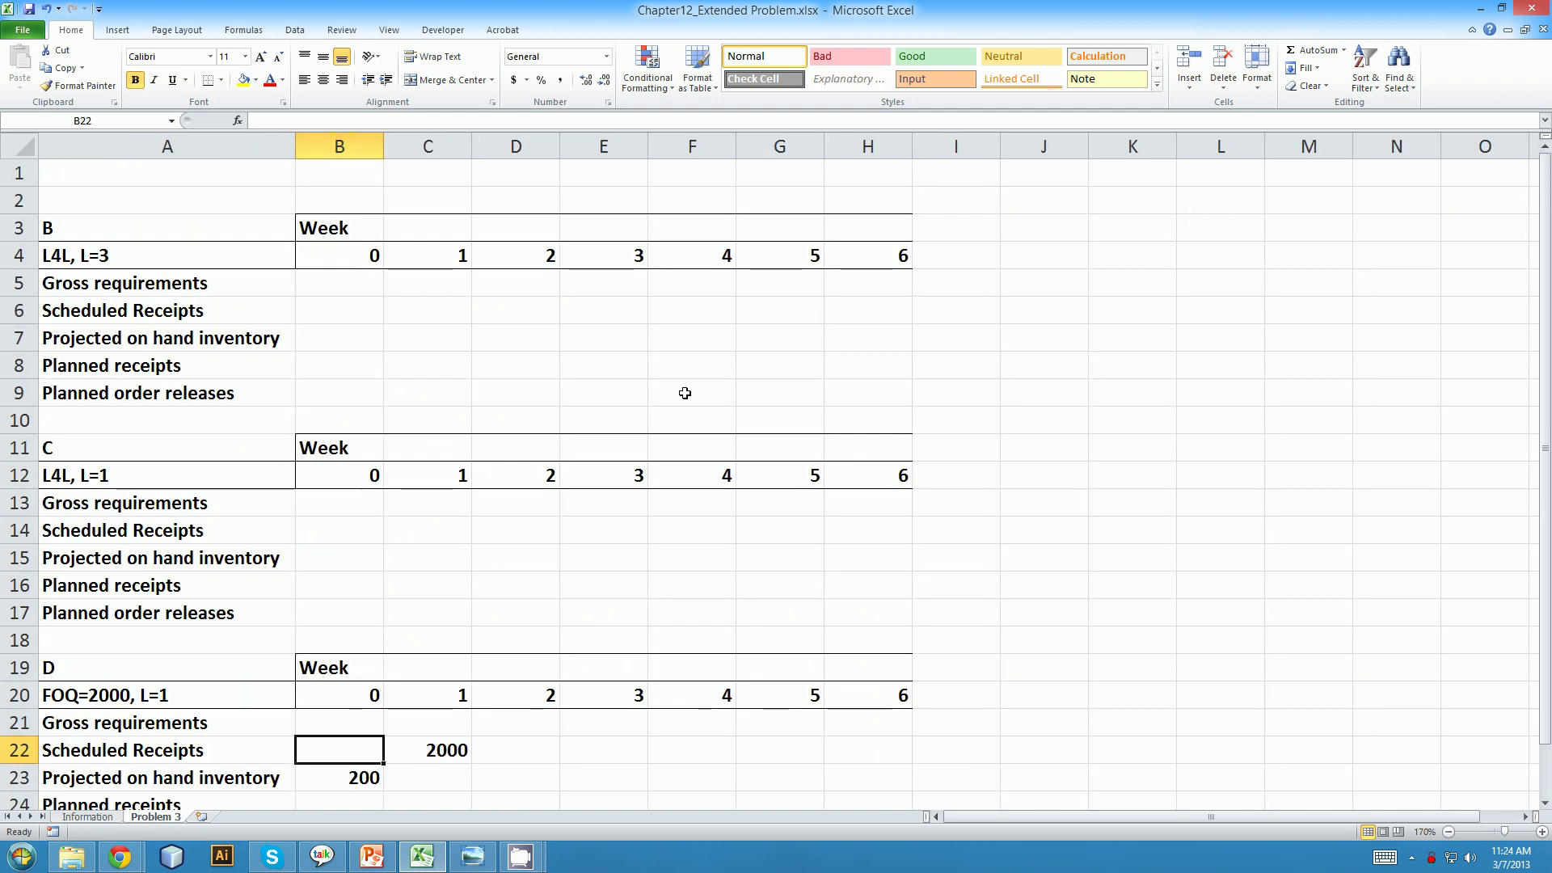
{"action": "left_click", "coordinate": [850, 203]}
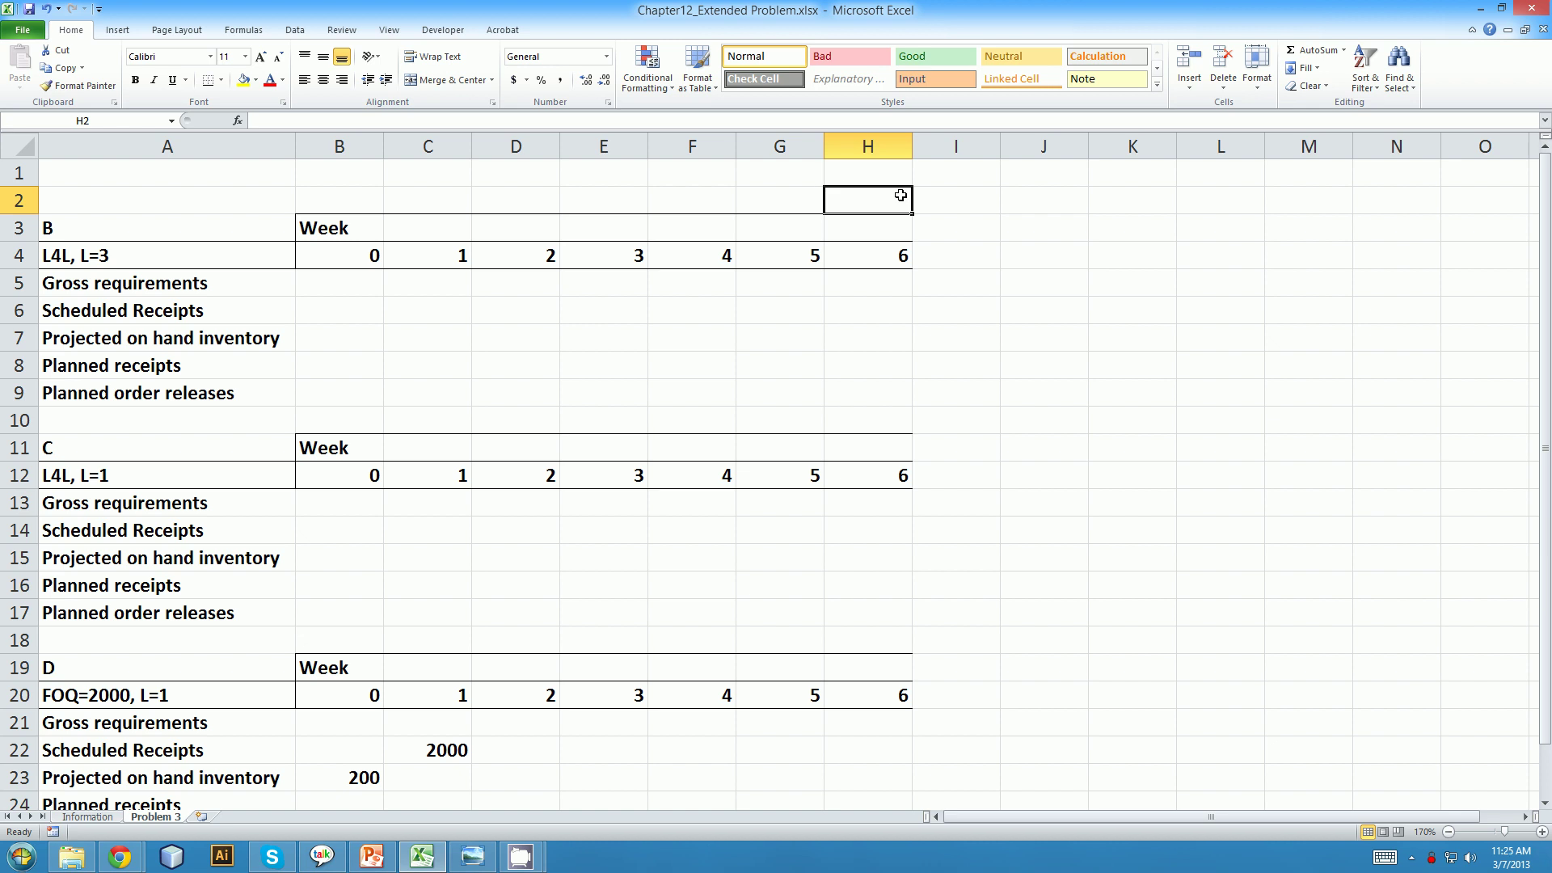
{"action": "type", "text": "500"}
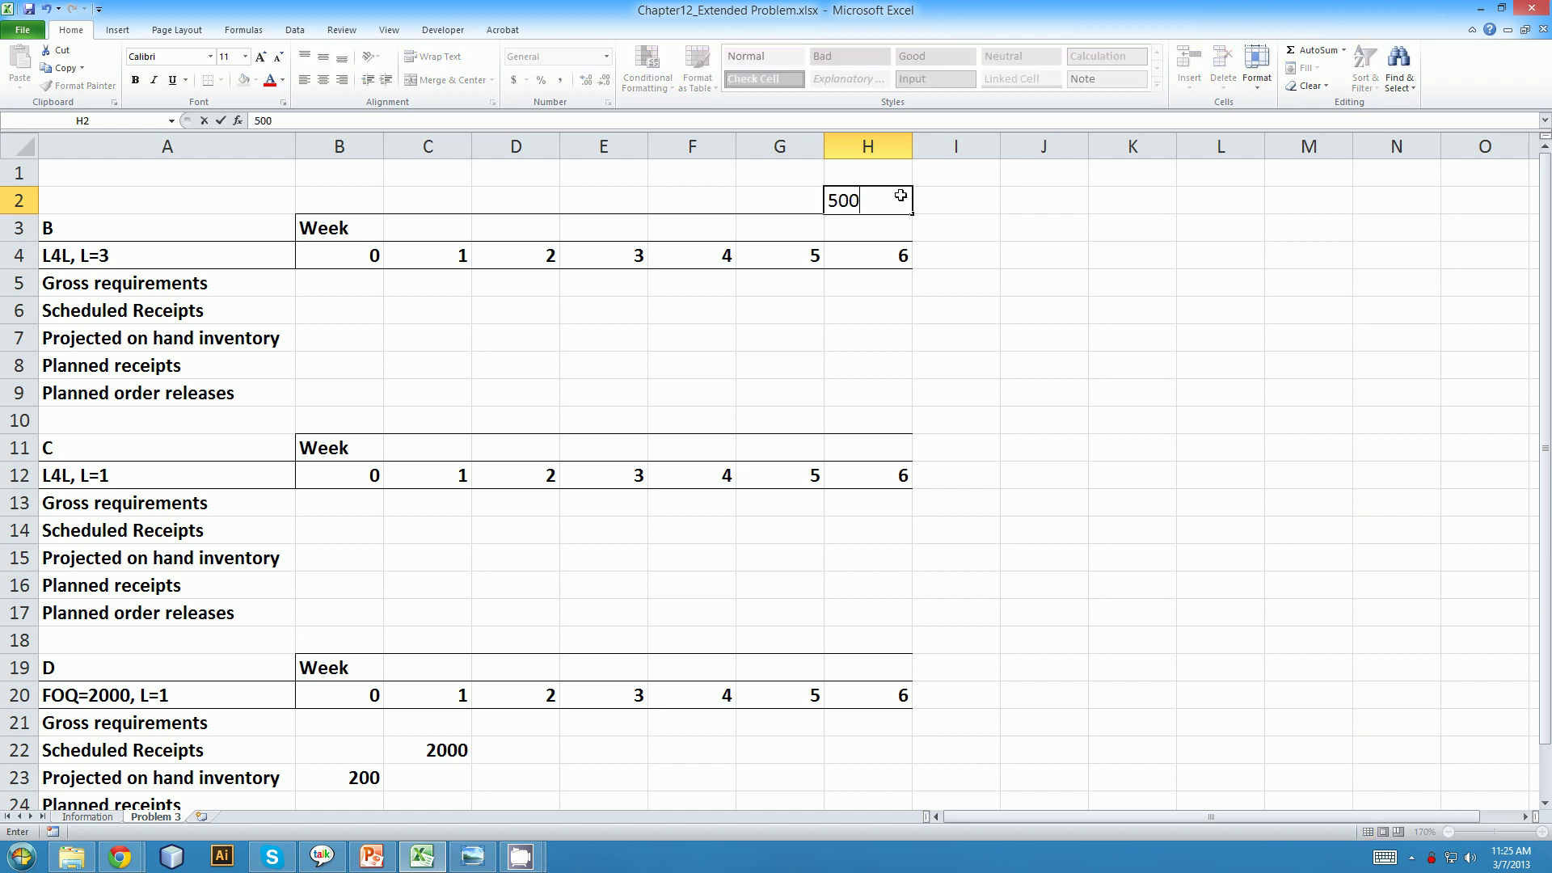
{"action": "key", "text": "Return"}
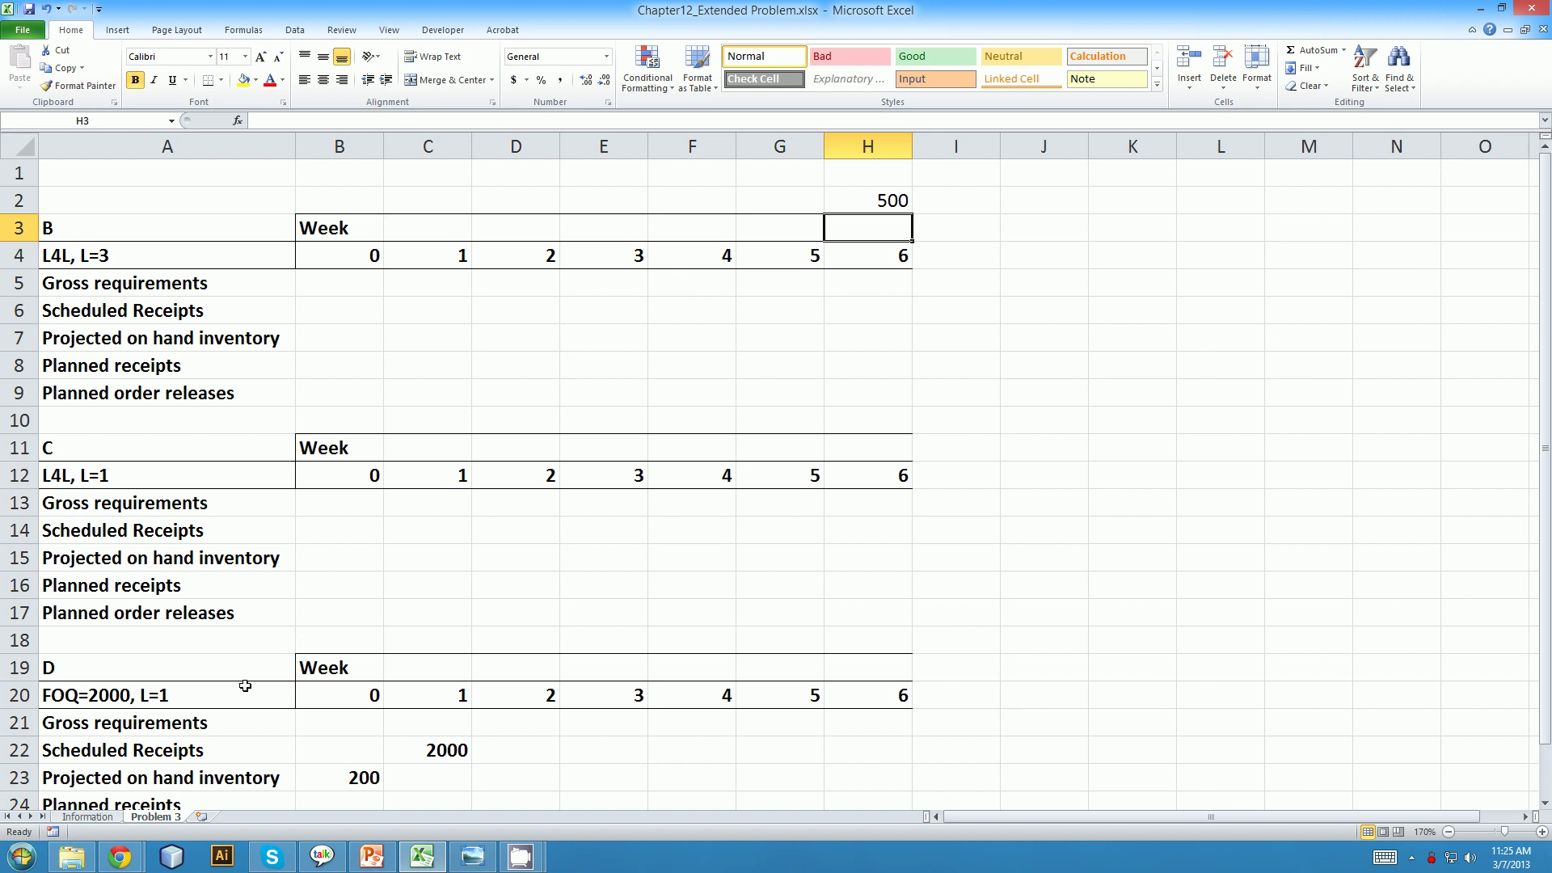
{"action": "left_click", "coordinate": [96, 806]}
{"action": "left_click", "coordinate": [87, 816]}
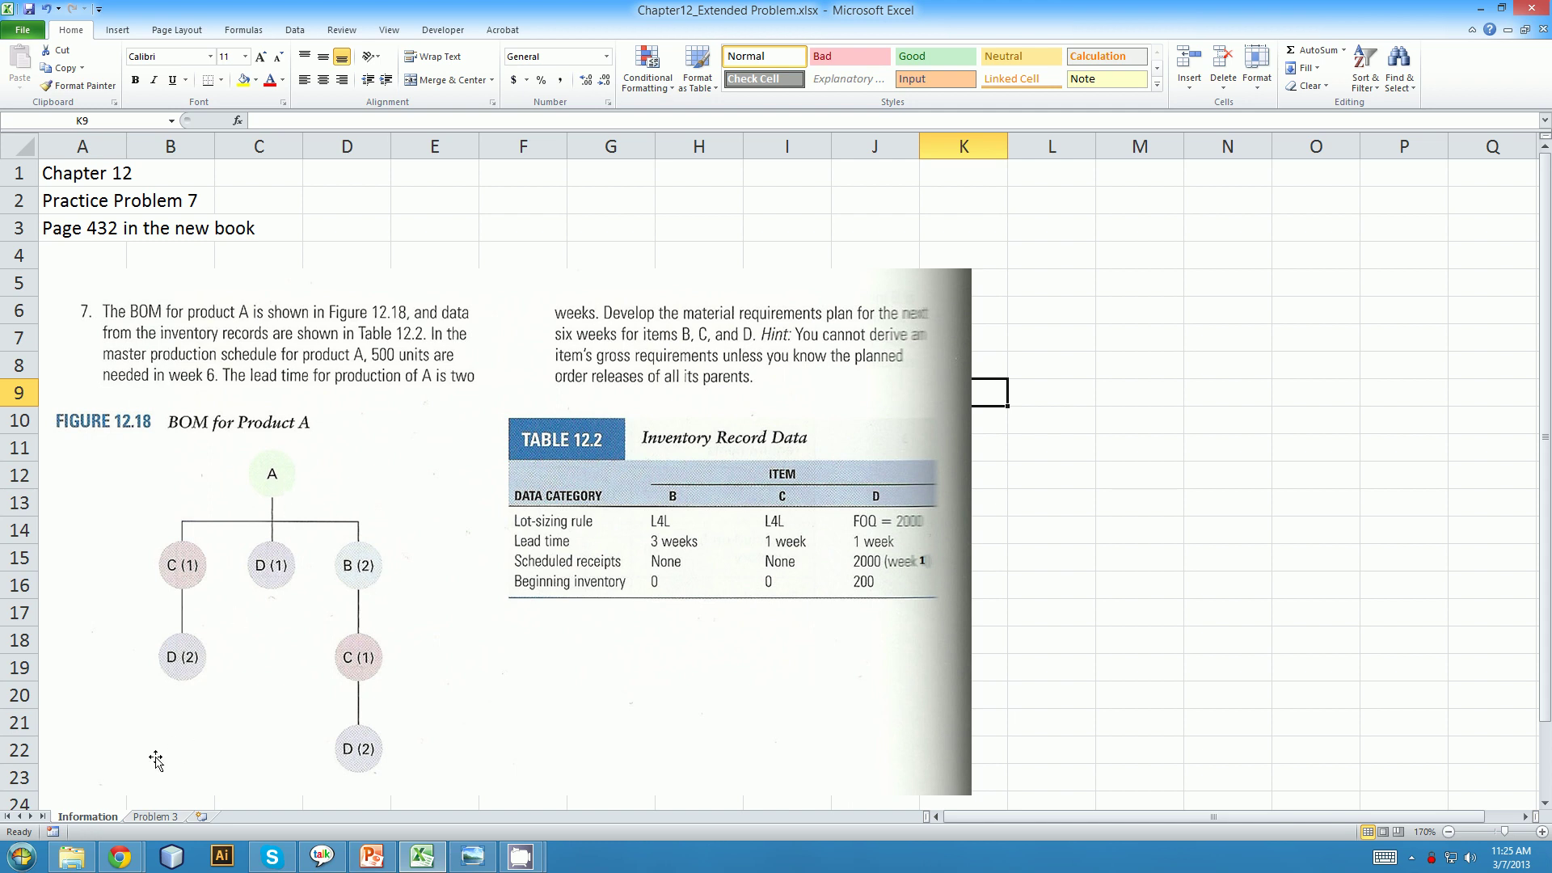
Enter item B's week-6 gross requirement of 1000 in H5
{"action": "left_click", "coordinate": [155, 817]}
{"action": "left_click", "coordinate": [899, 251]}
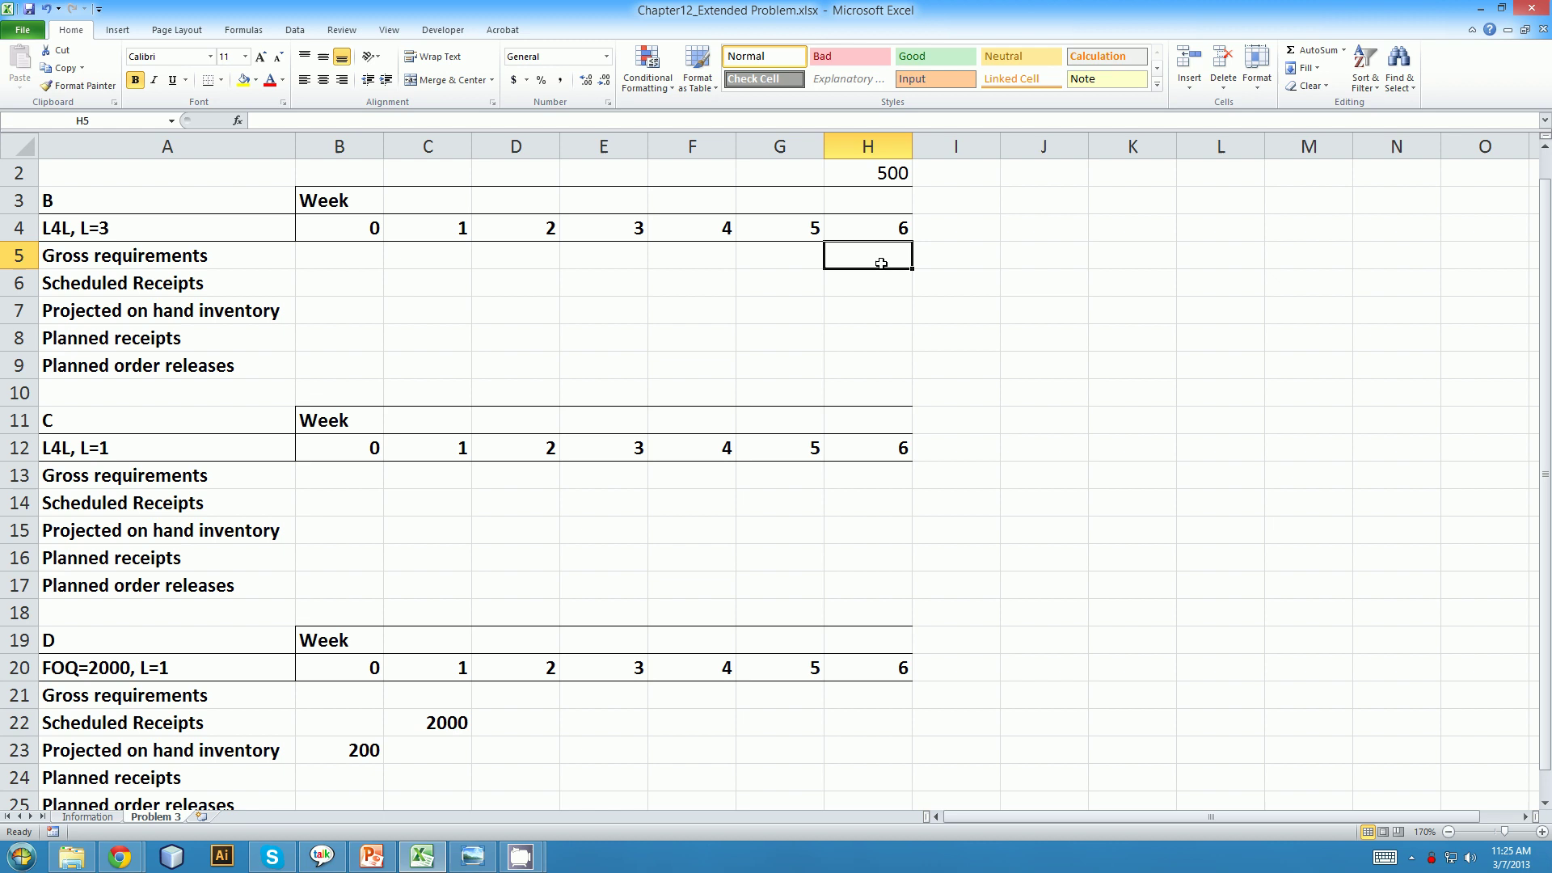
{"action": "type", "text": "1000"}
{"action": "key", "text": "Return"}
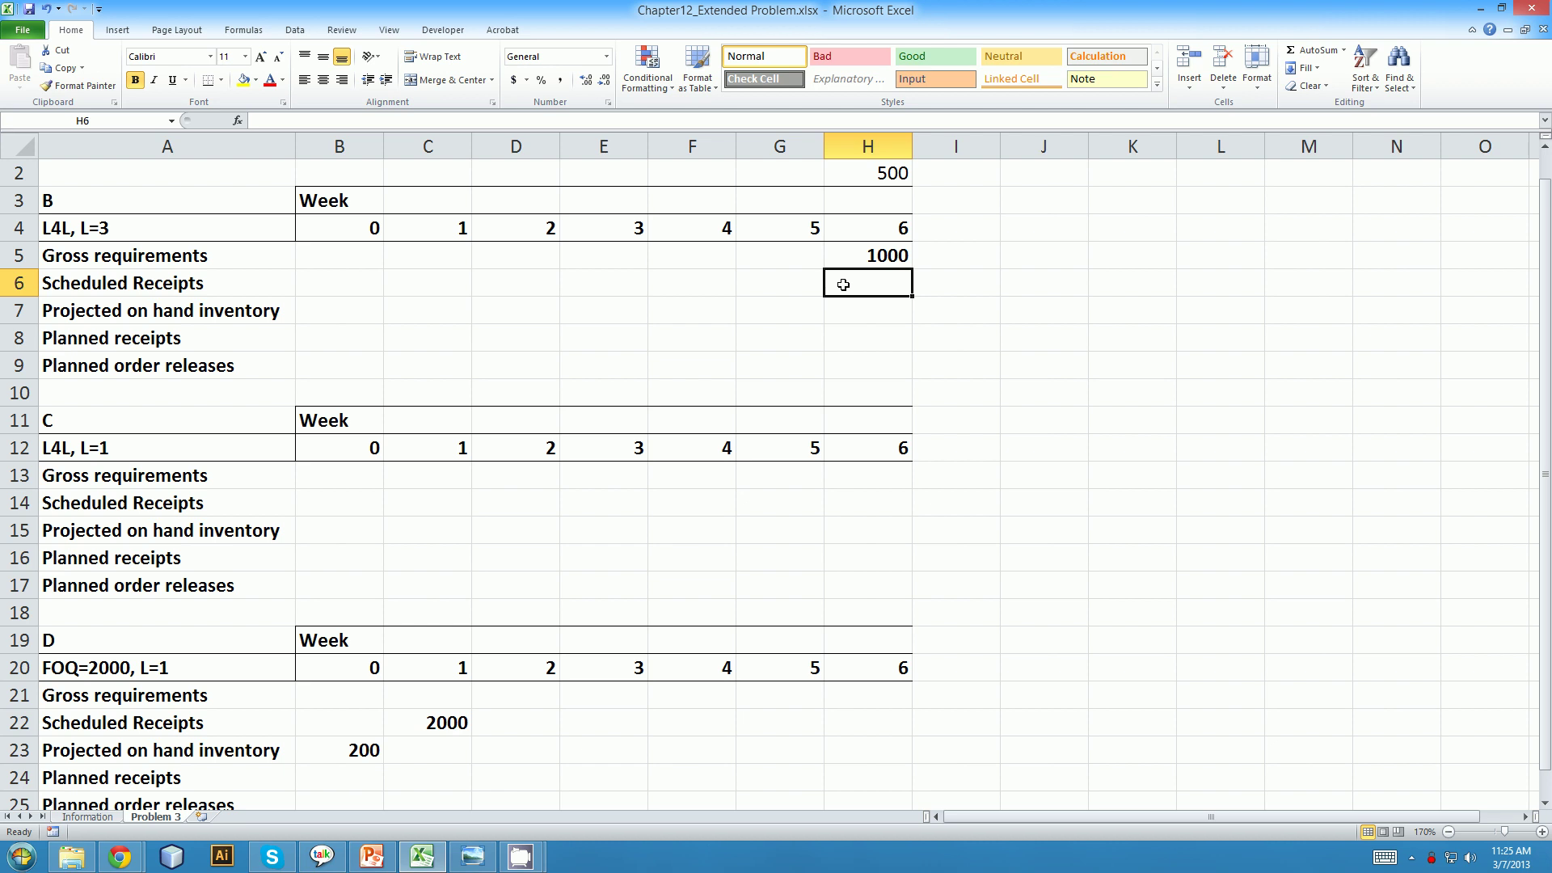
Fill item B's projected on-hand inventory with 0, starting at week 0
{"action": "left_click", "coordinate": [363, 310]}
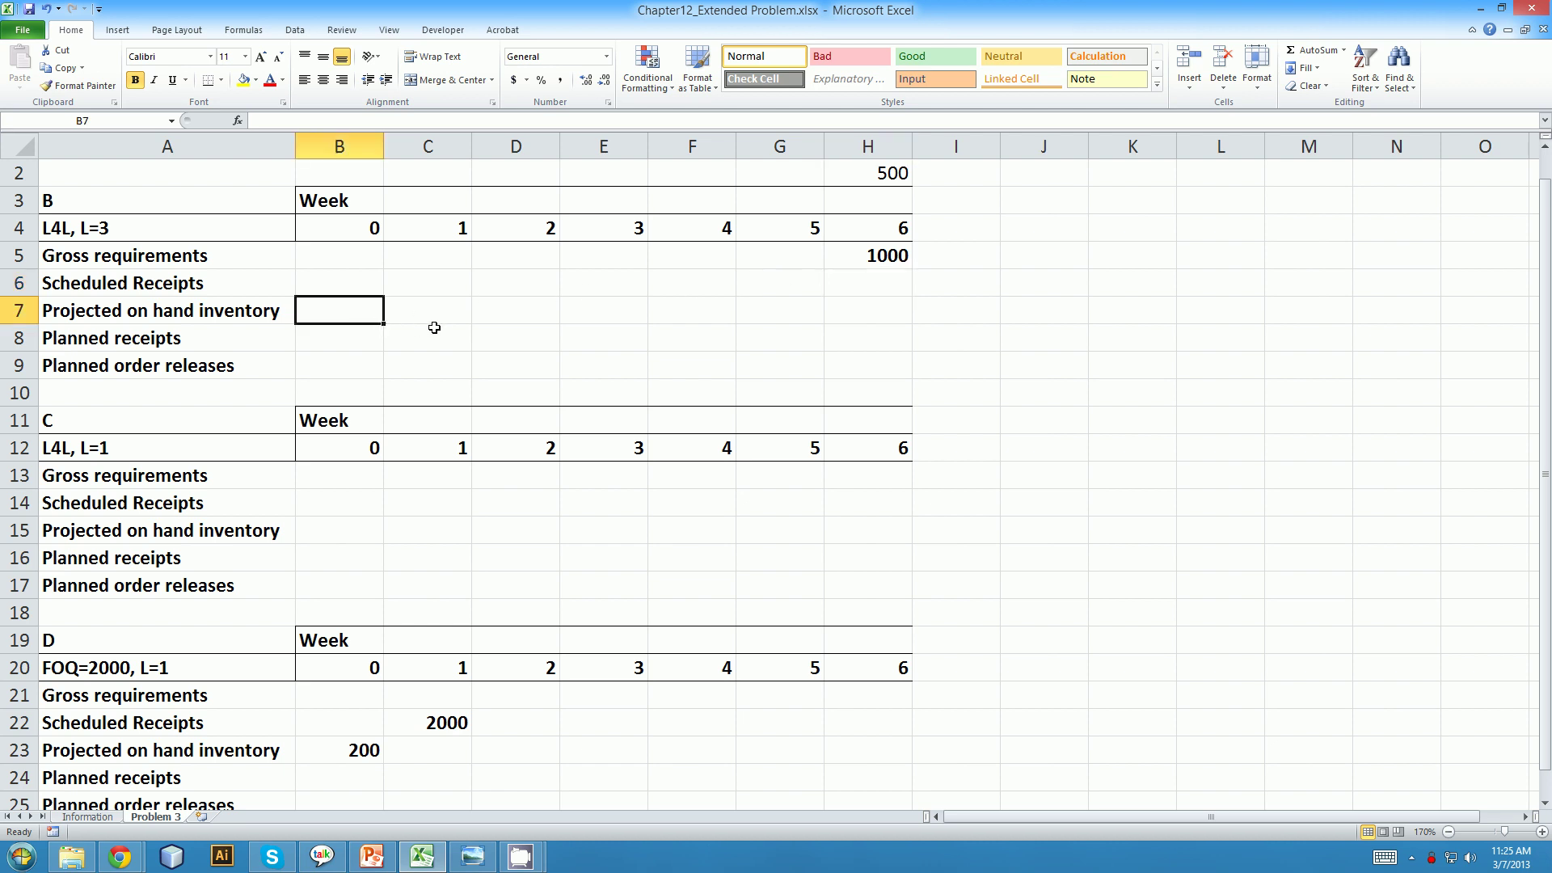
{"action": "type", "text": "0"}
{"action": "key", "text": "Tab"}
{"action": "type", "text": "0"}
{"action": "key", "text": "Tab"}
{"action": "type", "text": "0"}
{"action": "key", "text": "Tab"}
{"action": "type", "text": "0"}
{"action": "key", "text": "Tab"}
{"action": "type", "text": "0"}
{"action": "key", "text": "Tab"}
{"action": "type", "text": "0"}
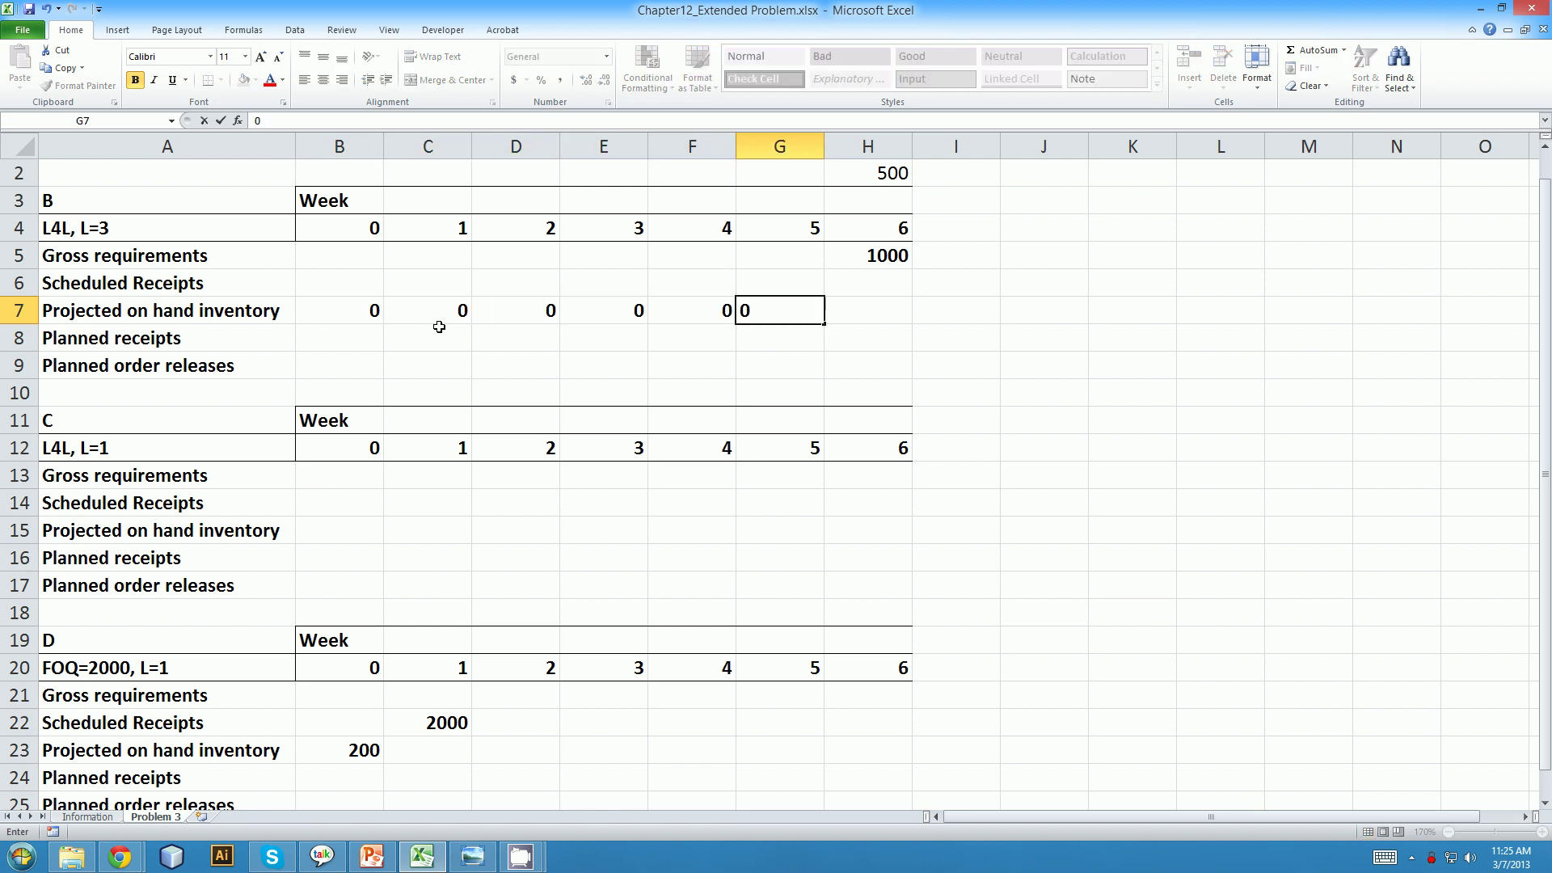
{"action": "key", "text": "Tab"}
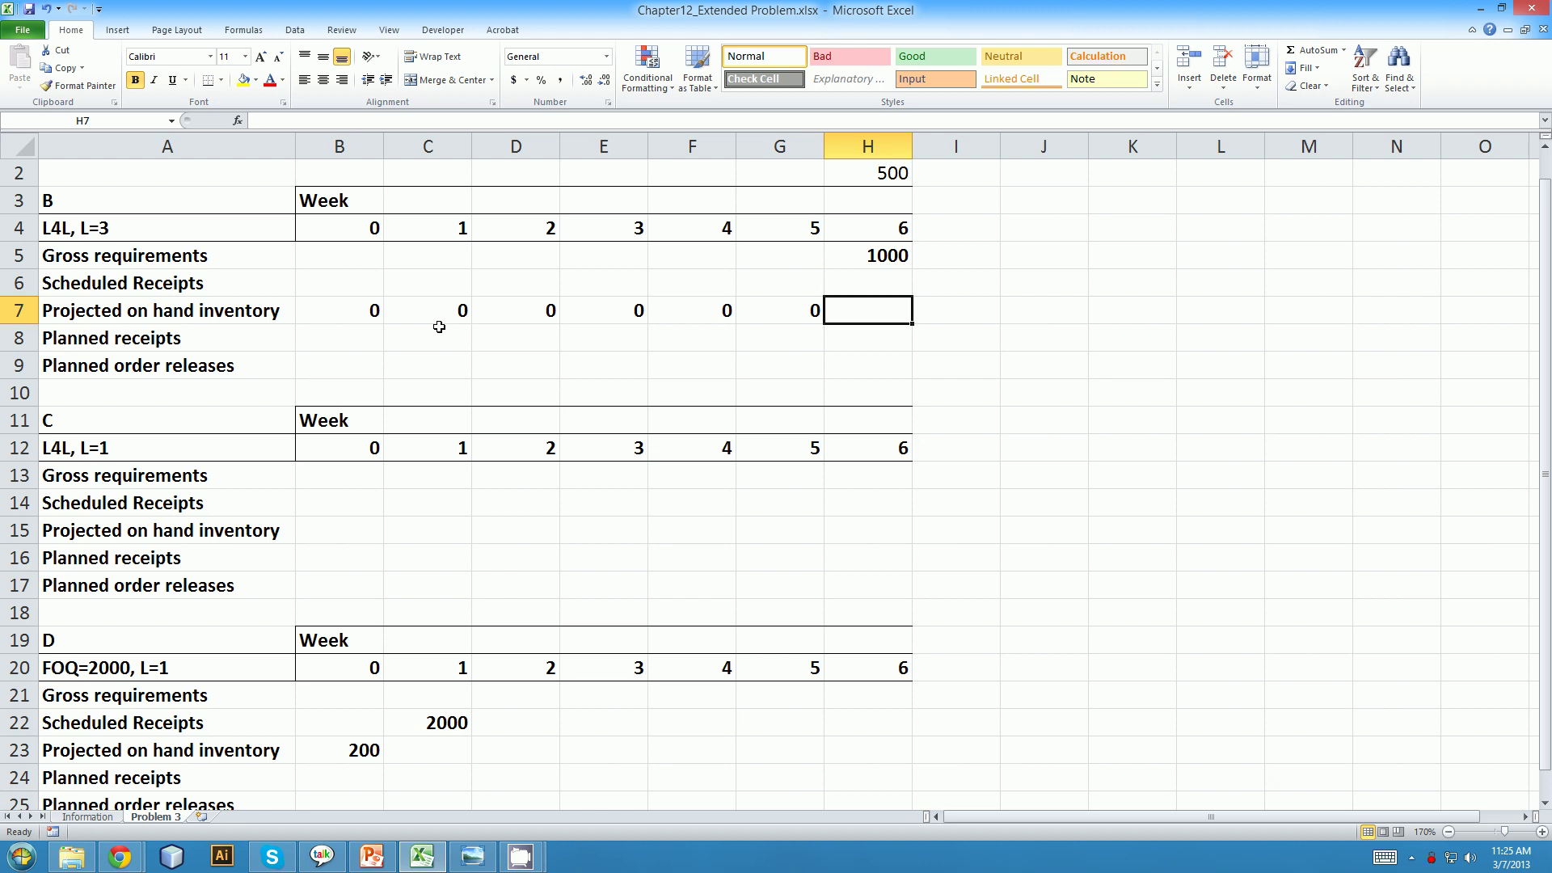
Give item B a week-6 planned receipt of 1000 and 0 on hand in week 6
{"action": "key", "text": "Return"}
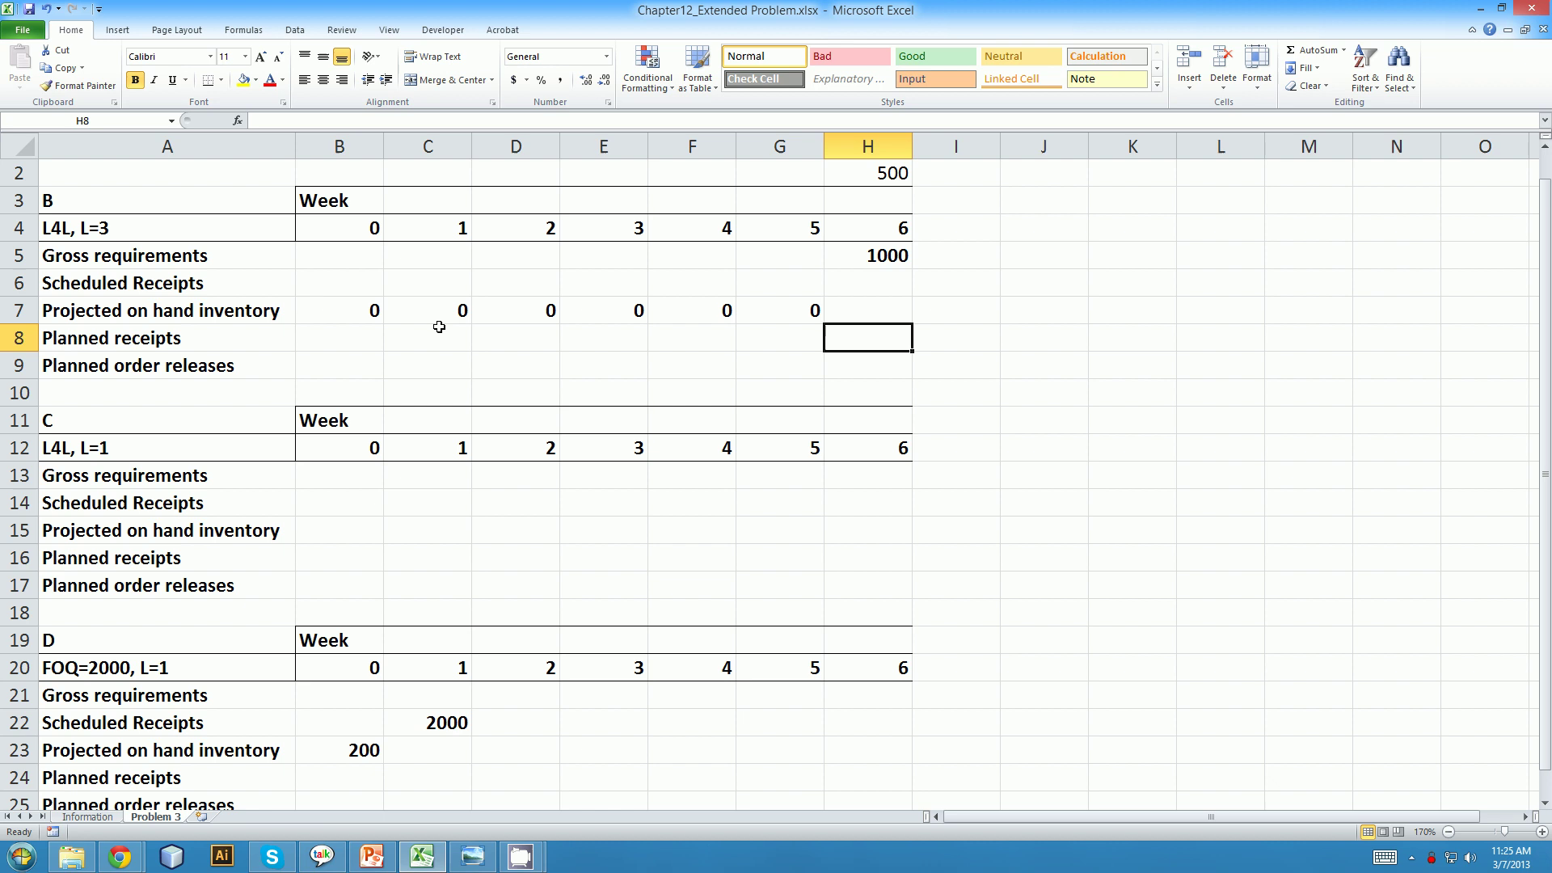
{"action": "type", "text": "1000"}
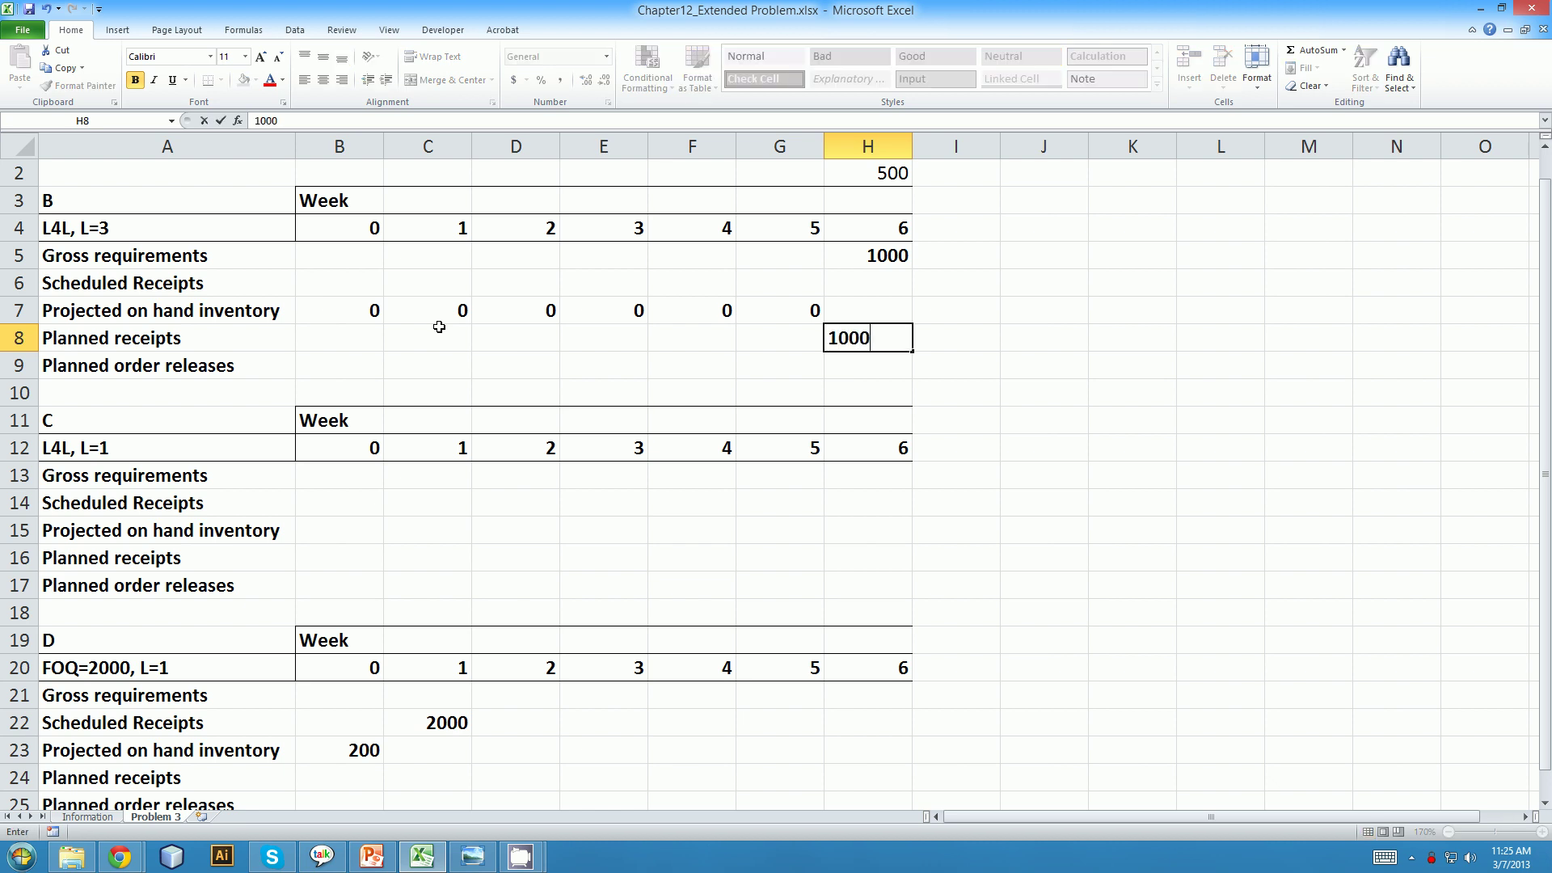
{"action": "key", "text": "Right"}
{"action": "key", "text": "Left"}
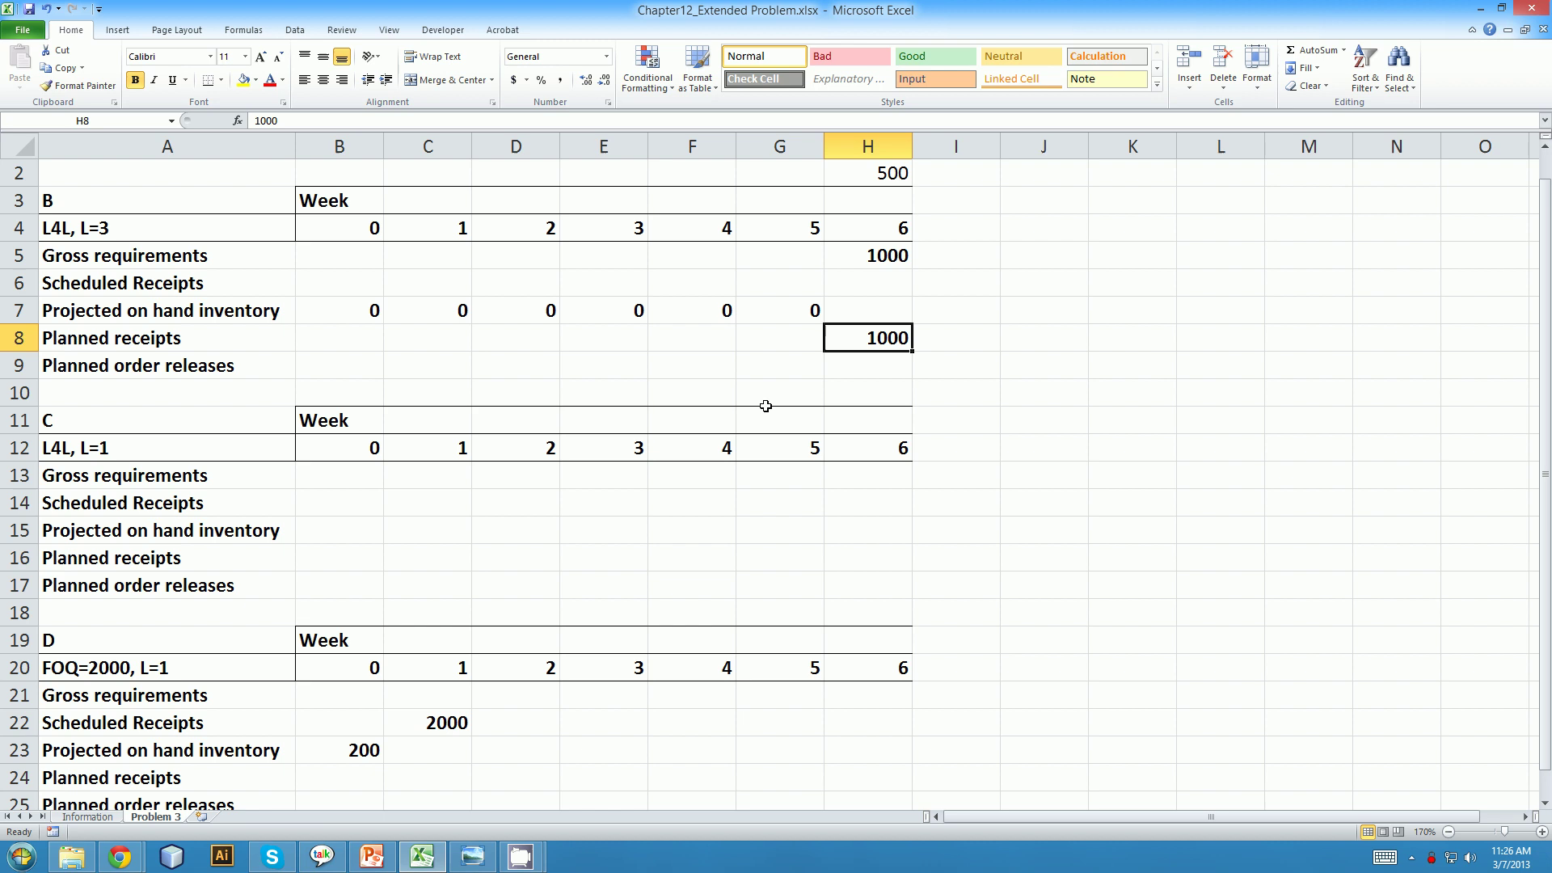
{"action": "left_click", "coordinate": [874, 308]}
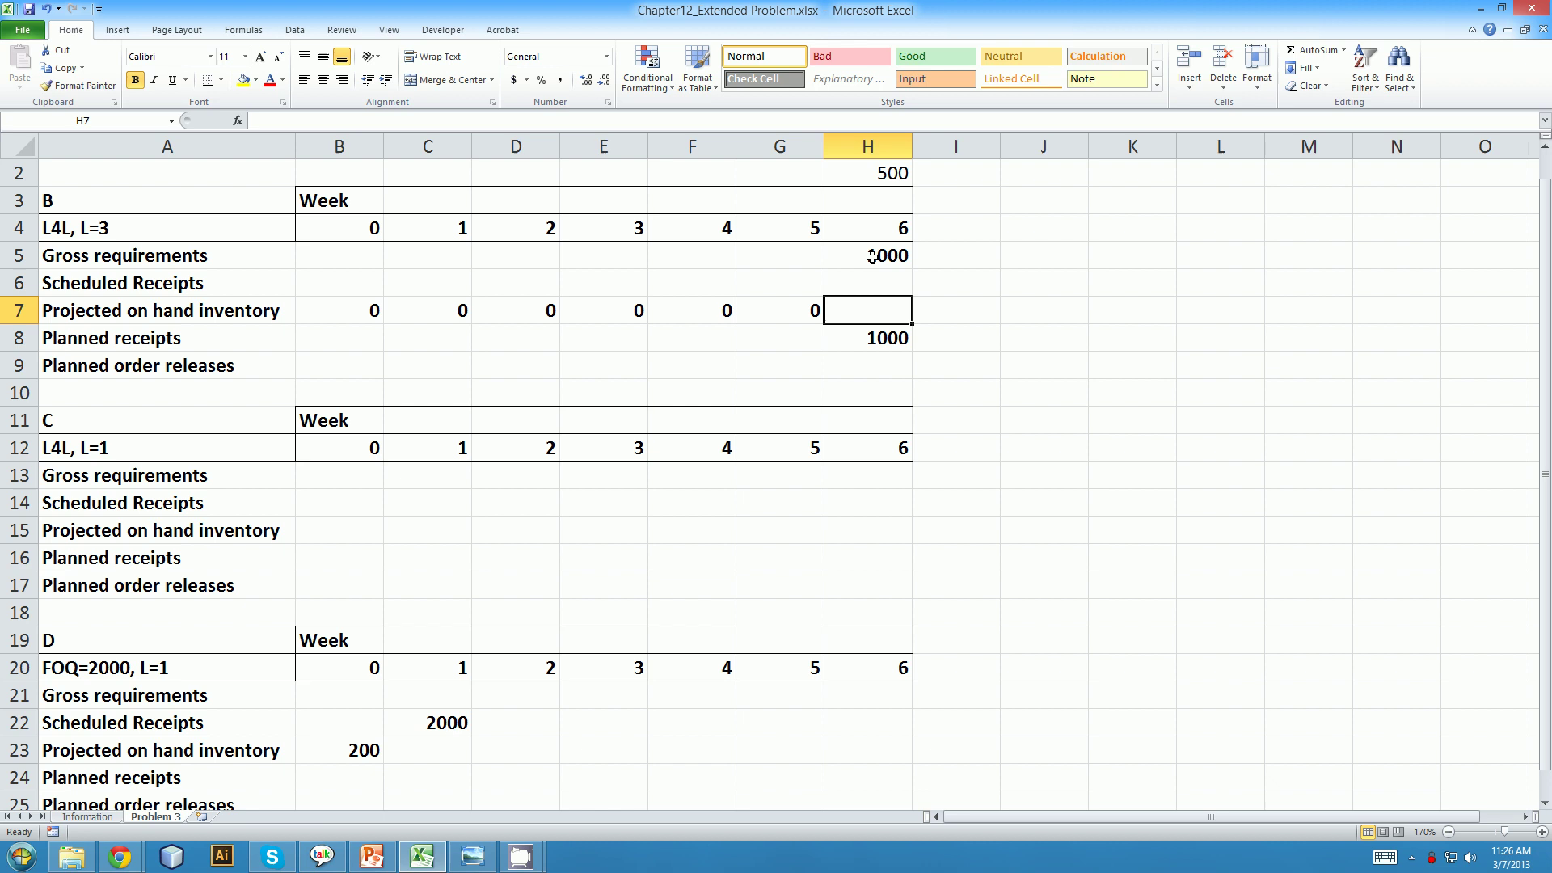
{"action": "type", "text": "0"}
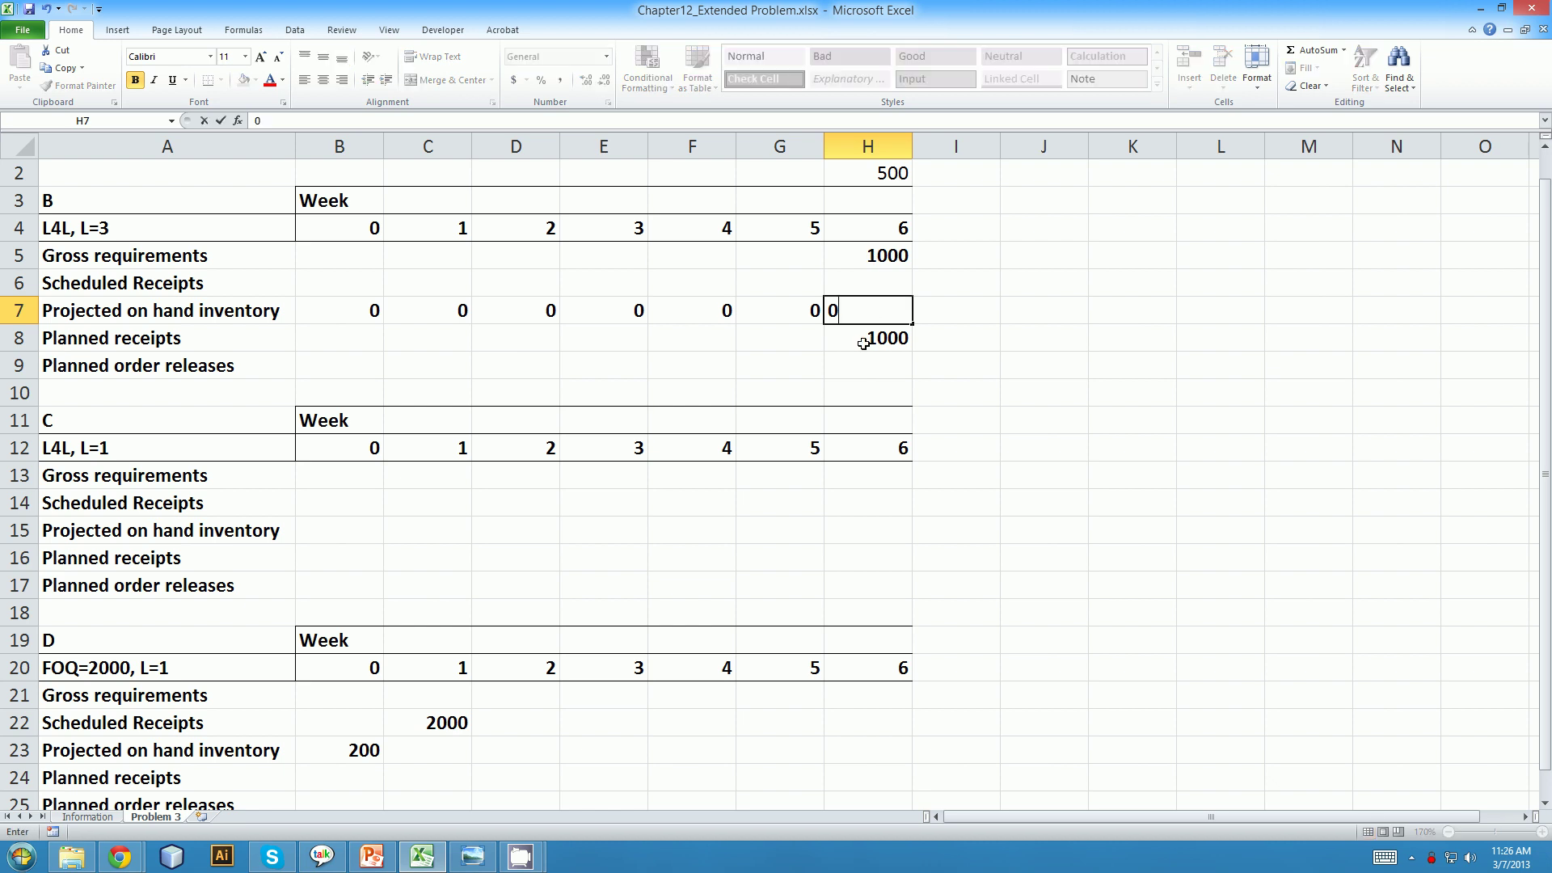
{"action": "left_click", "coordinate": [847, 337]}
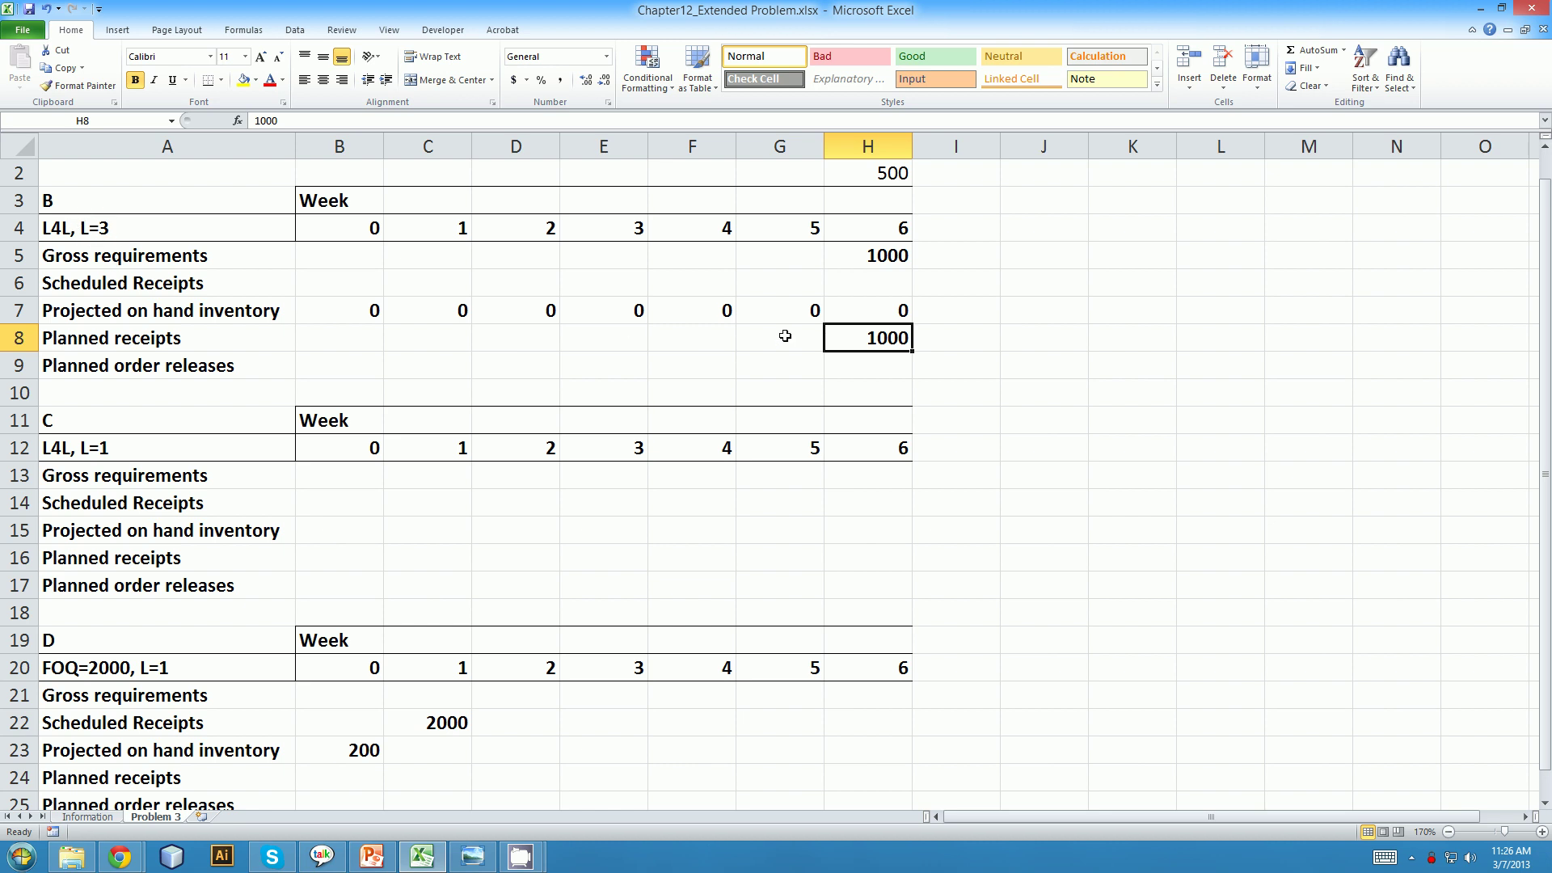
Enter item B's week-3 planned order release of 1000 in E9
{"action": "left_click", "coordinate": [785, 335]}
{"action": "left_click", "coordinate": [679, 331]}
{"action": "left_click", "coordinate": [616, 337]}
{"action": "left_click", "coordinate": [582, 372]}
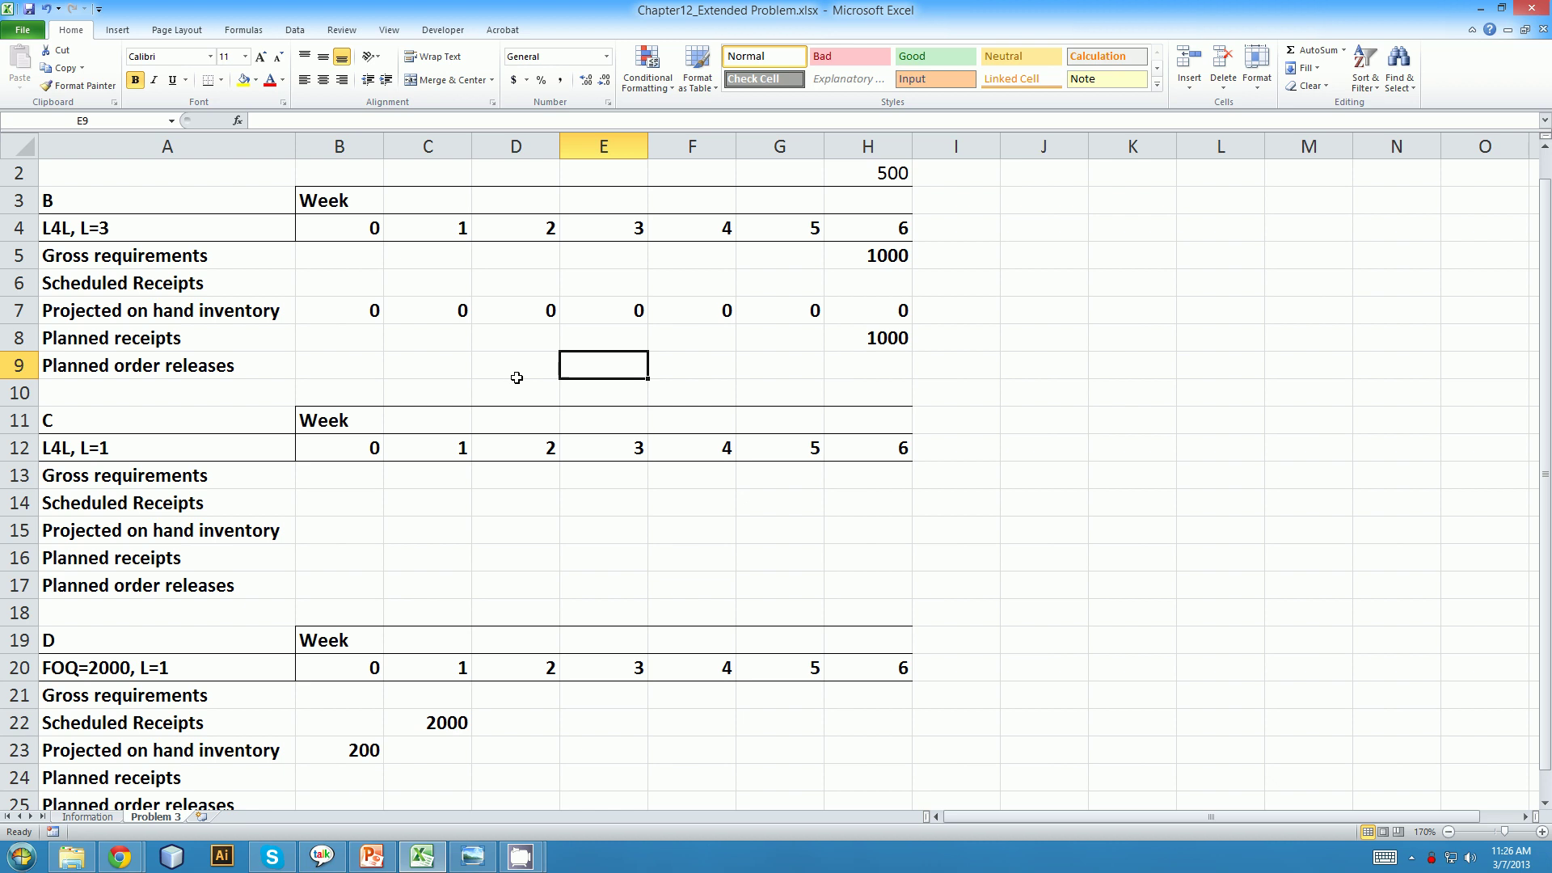
{"action": "type", "text": "1000"}
{"action": "left_click_drag", "start_coordinate": [517, 374], "coordinate": [517, 393]}
{"action": "left_click", "coordinate": [630, 373]}
Enter item C's gross requirements: 500 in week 6 and 1000 in week 3
{"action": "left_click", "coordinate": [99, 818]}
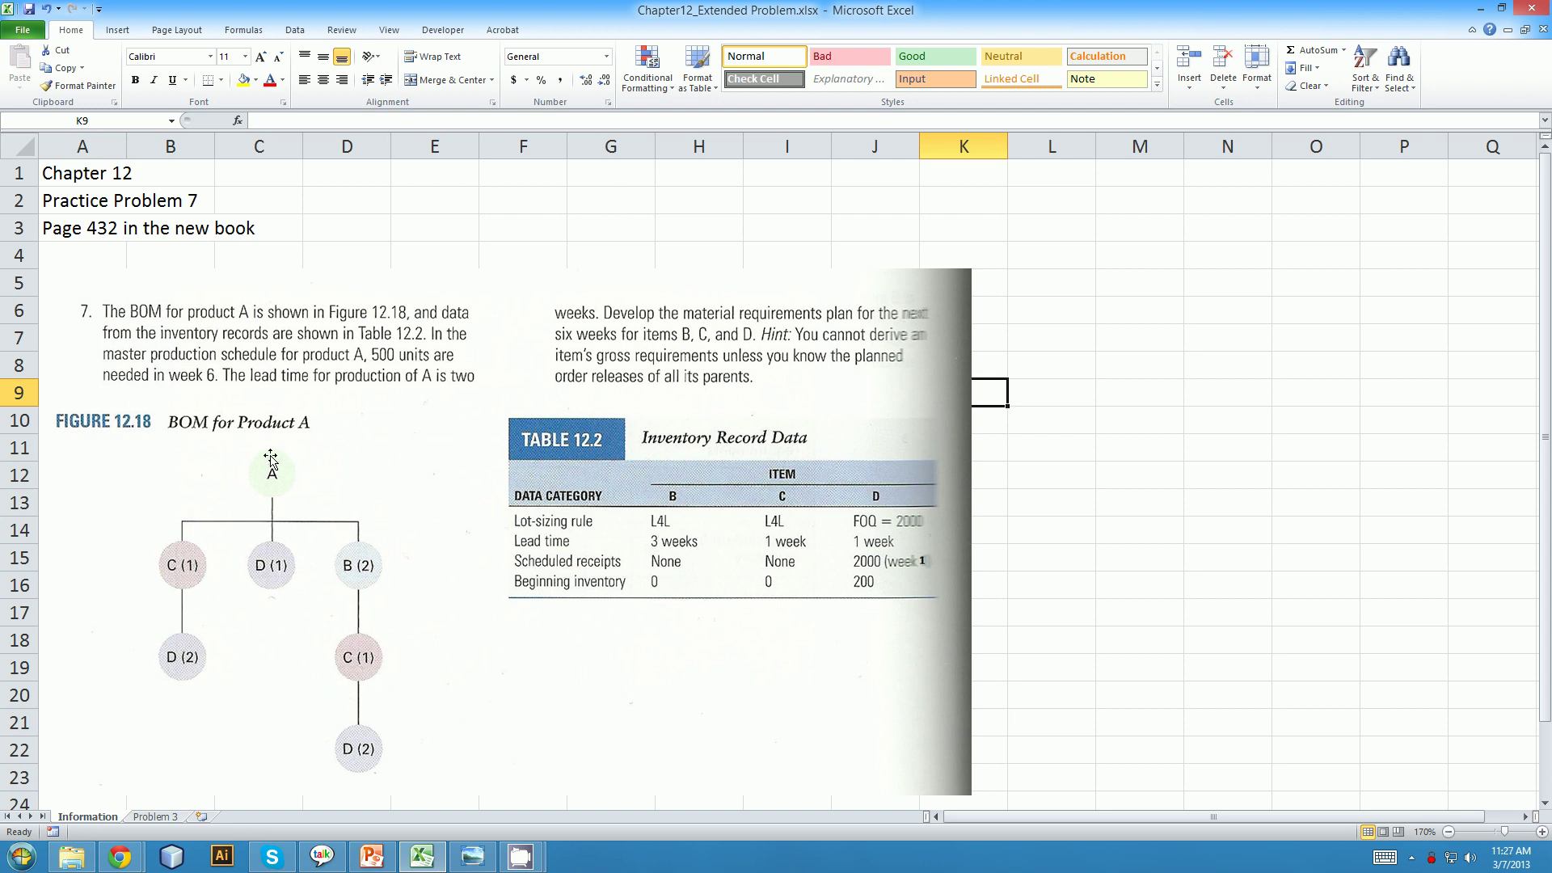
{"action": "left_click", "coordinate": [154, 816]}
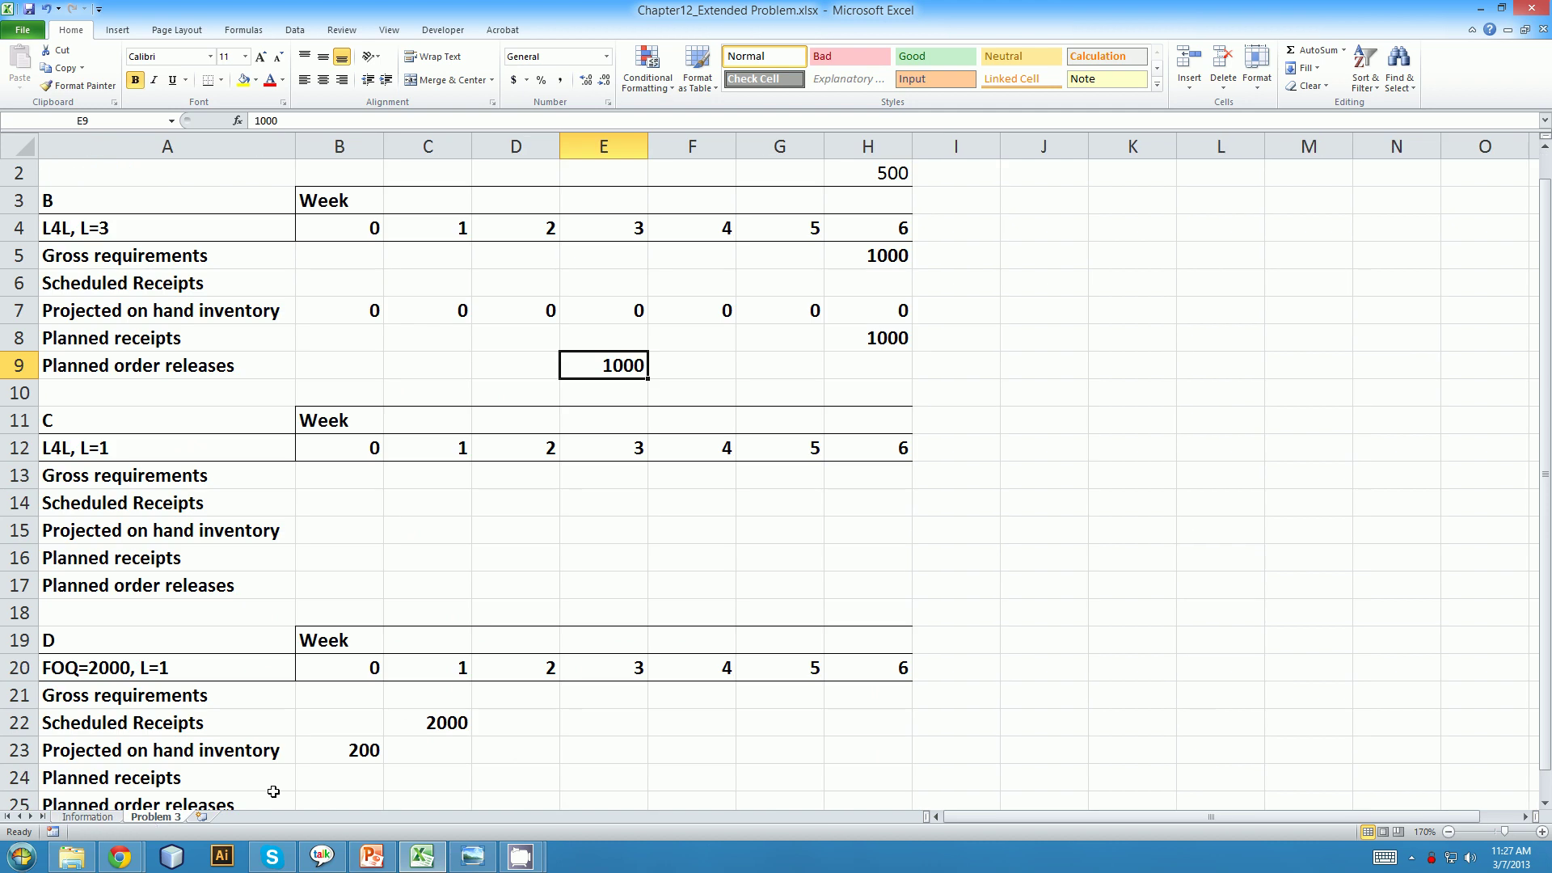
{"action": "left_click", "coordinate": [860, 473]}
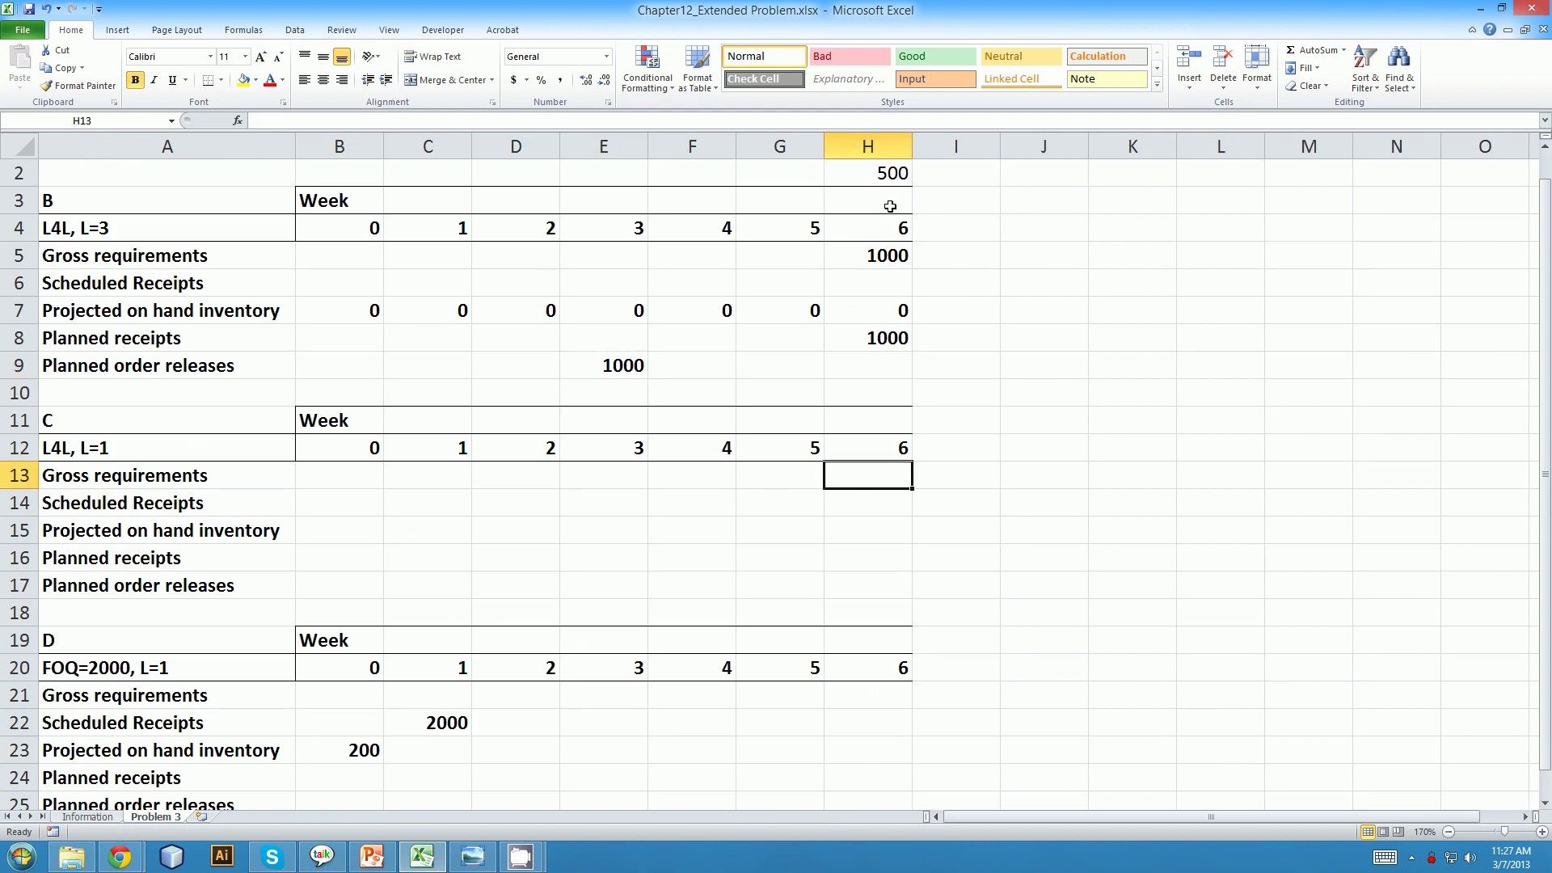
{"action": "type", "text": "500"}
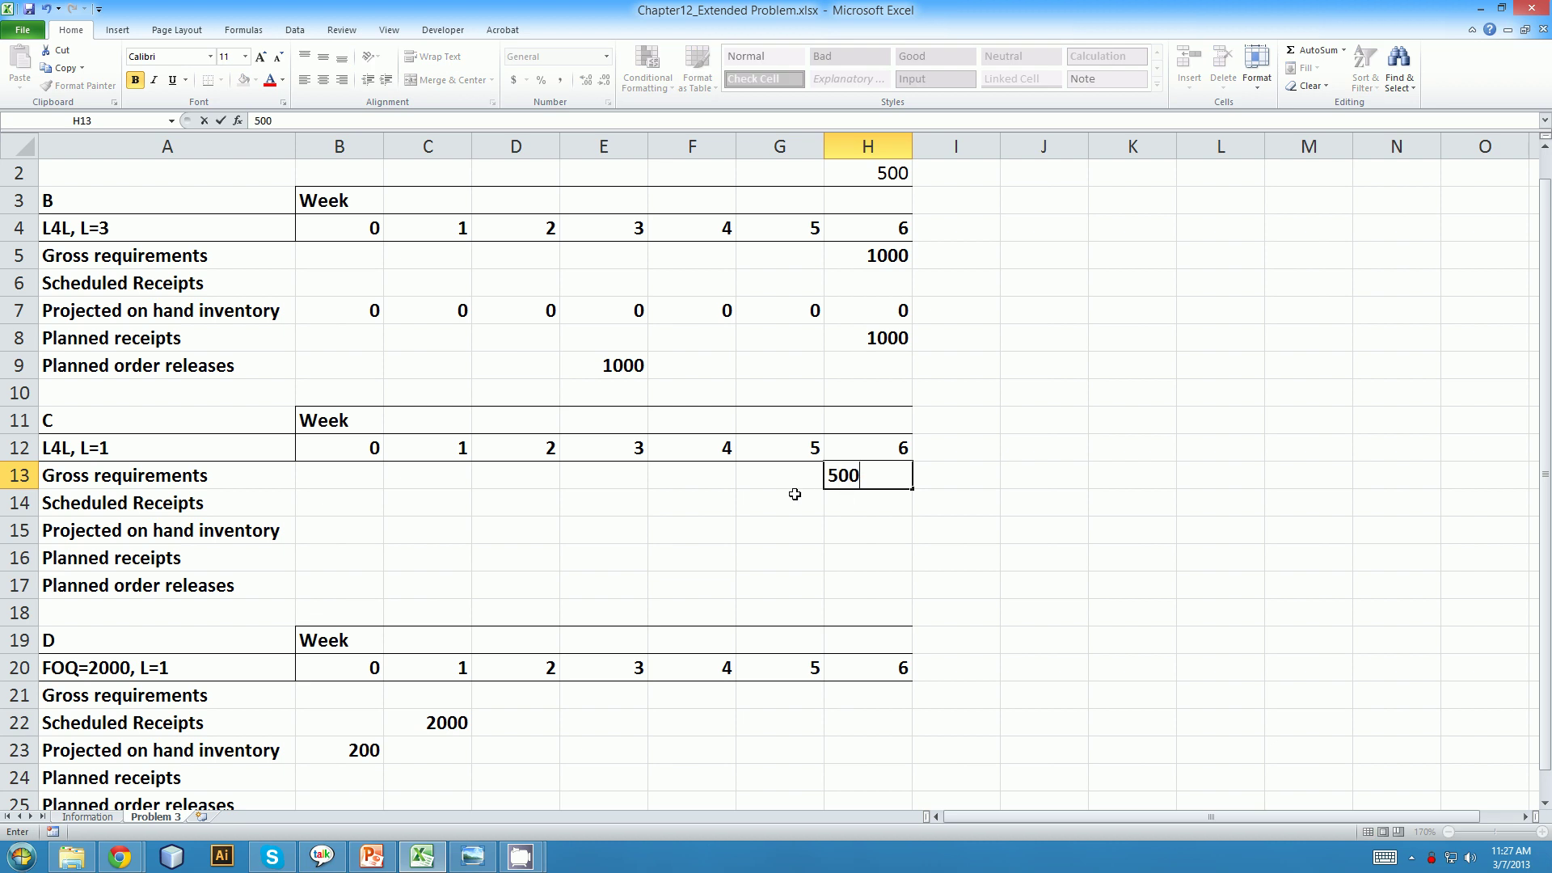
{"action": "left_click", "coordinate": [626, 467]}
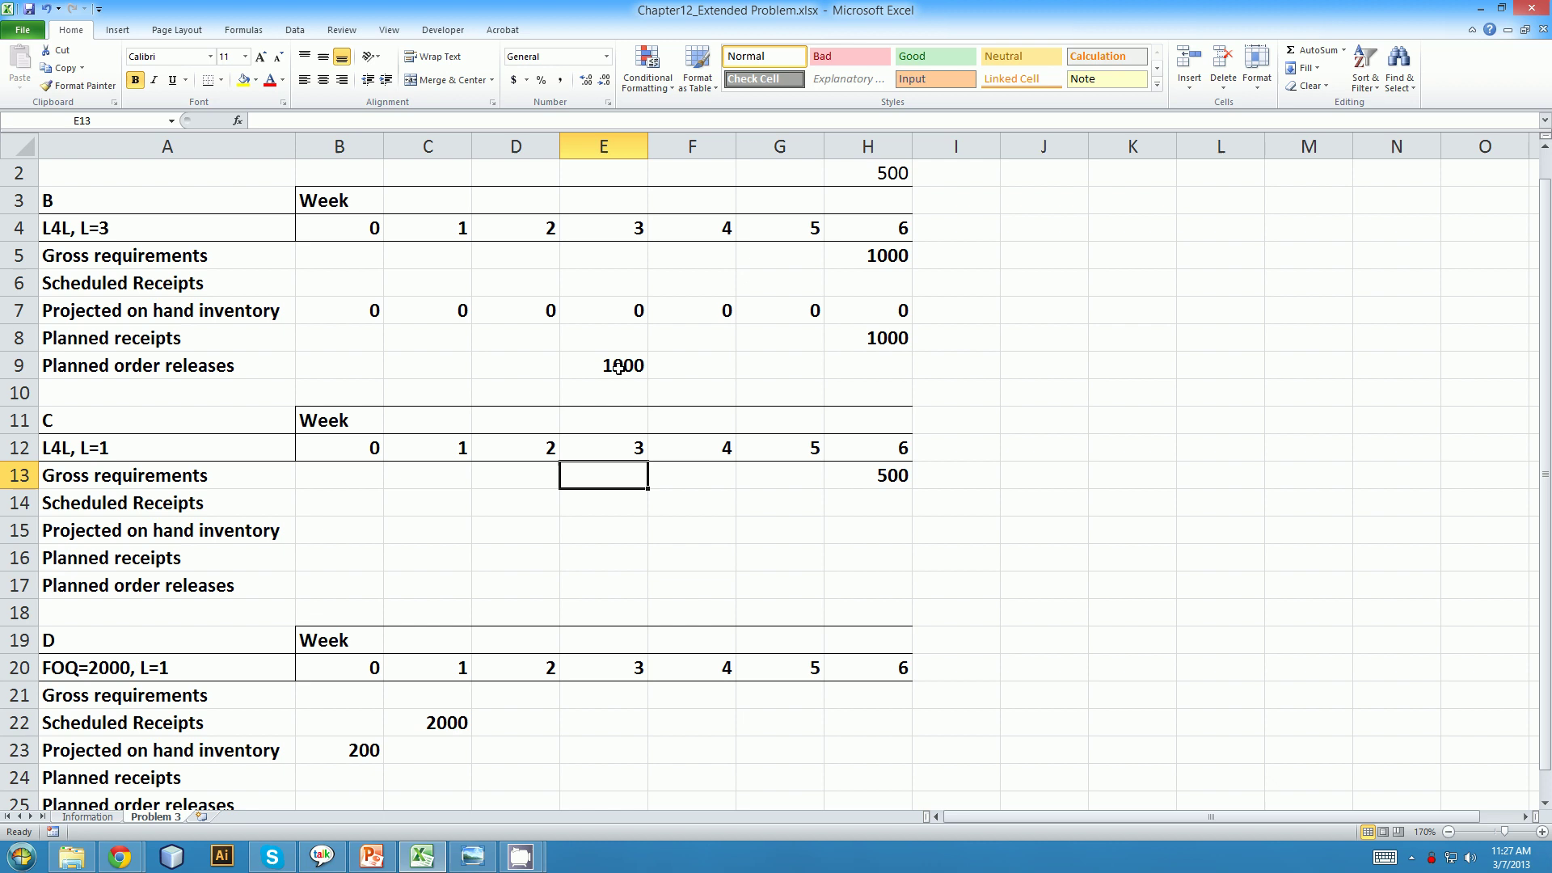
{"action": "type", "text": "1000"}
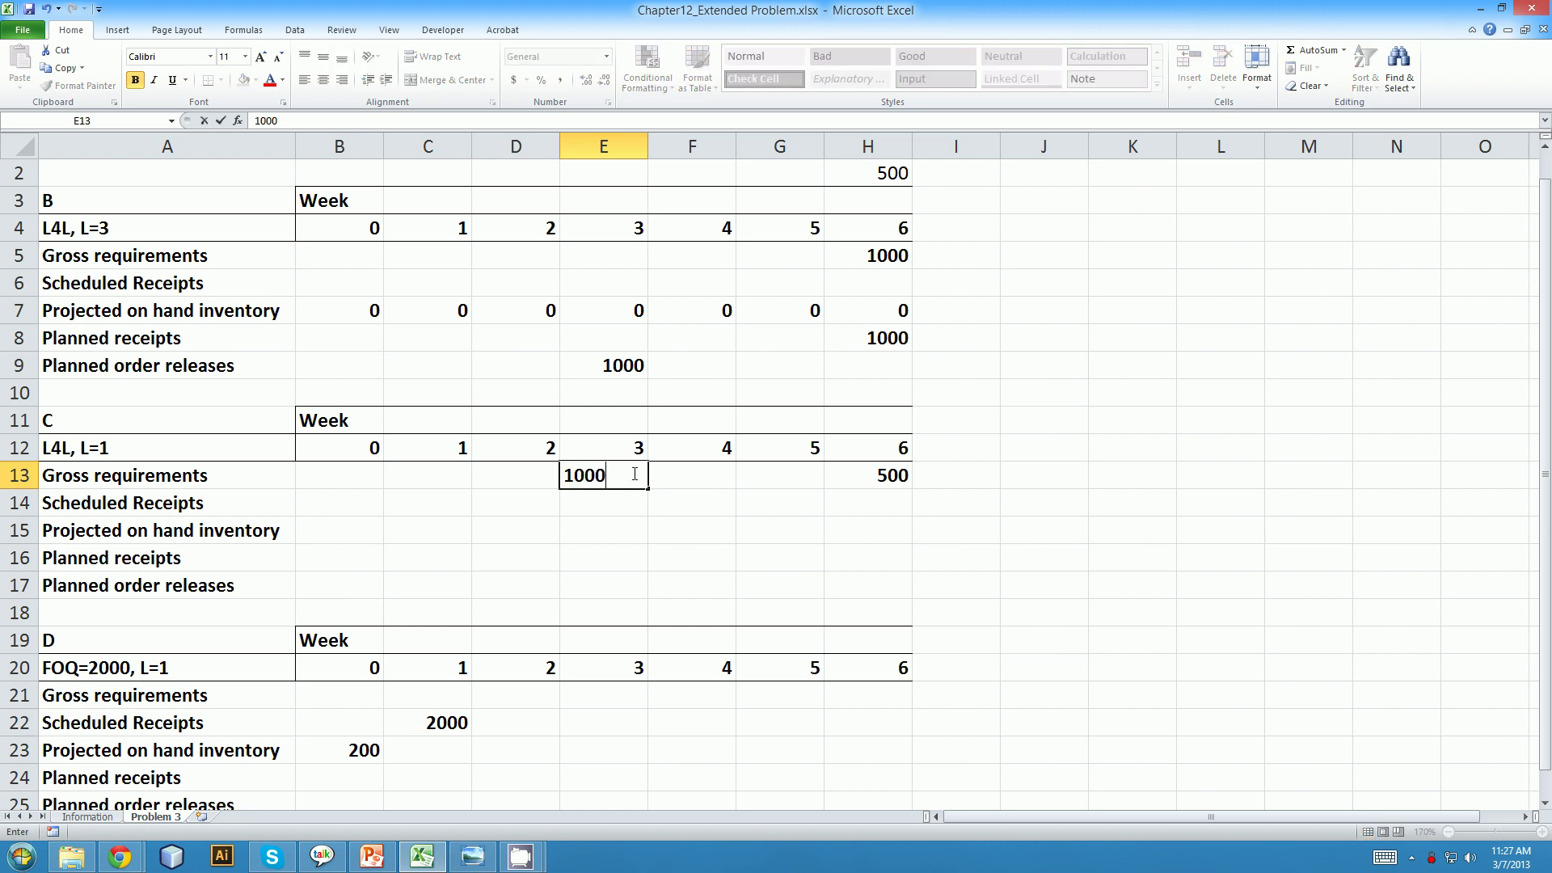
{"action": "left_click", "coordinate": [608, 516]}
Enter 0 projected on-hand inventory for item C in weeks 0–2
{"action": "left_click", "coordinate": [333, 536]}
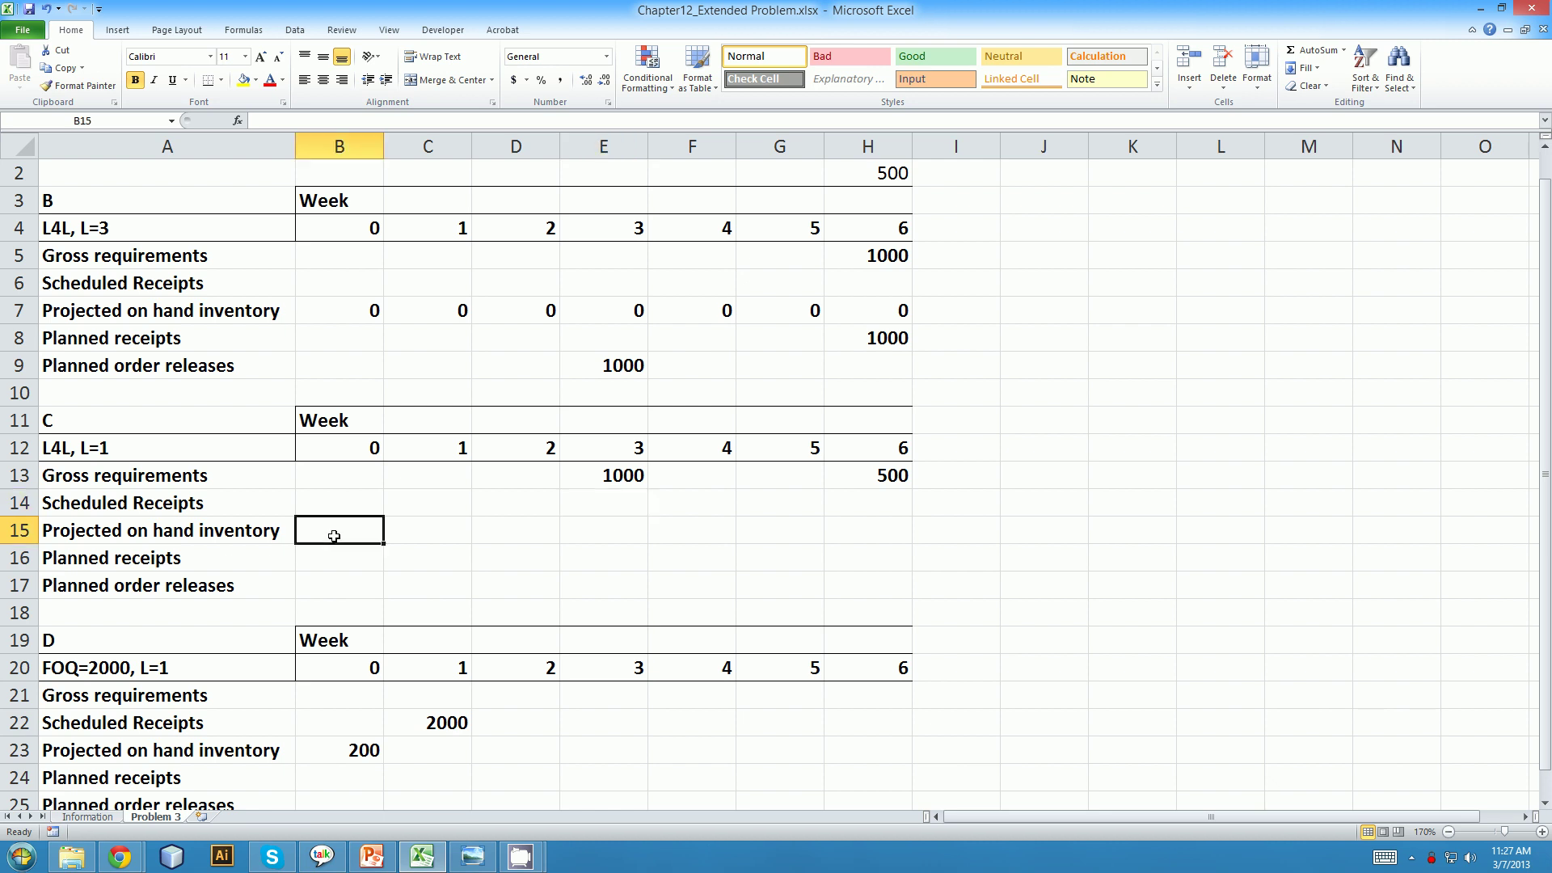
{"action": "type", "text": "0"}
{"action": "key", "text": "Tab"}
{"action": "type", "text": "0"}
{"action": "key", "text": "Tab"}
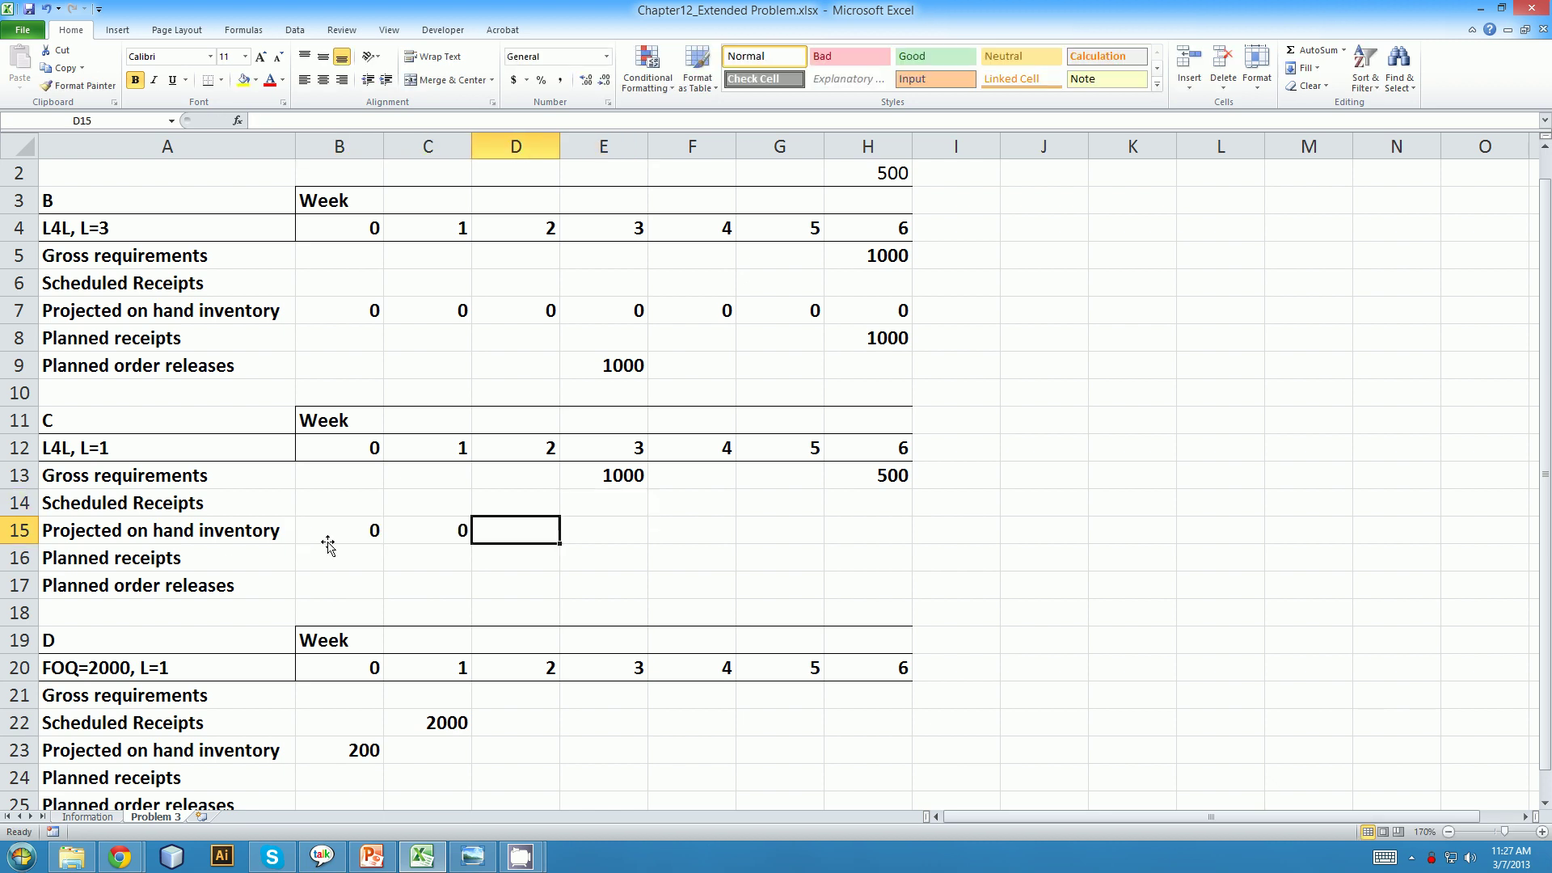
{"action": "type", "text": "0"}
{"action": "key", "text": "Tab"}
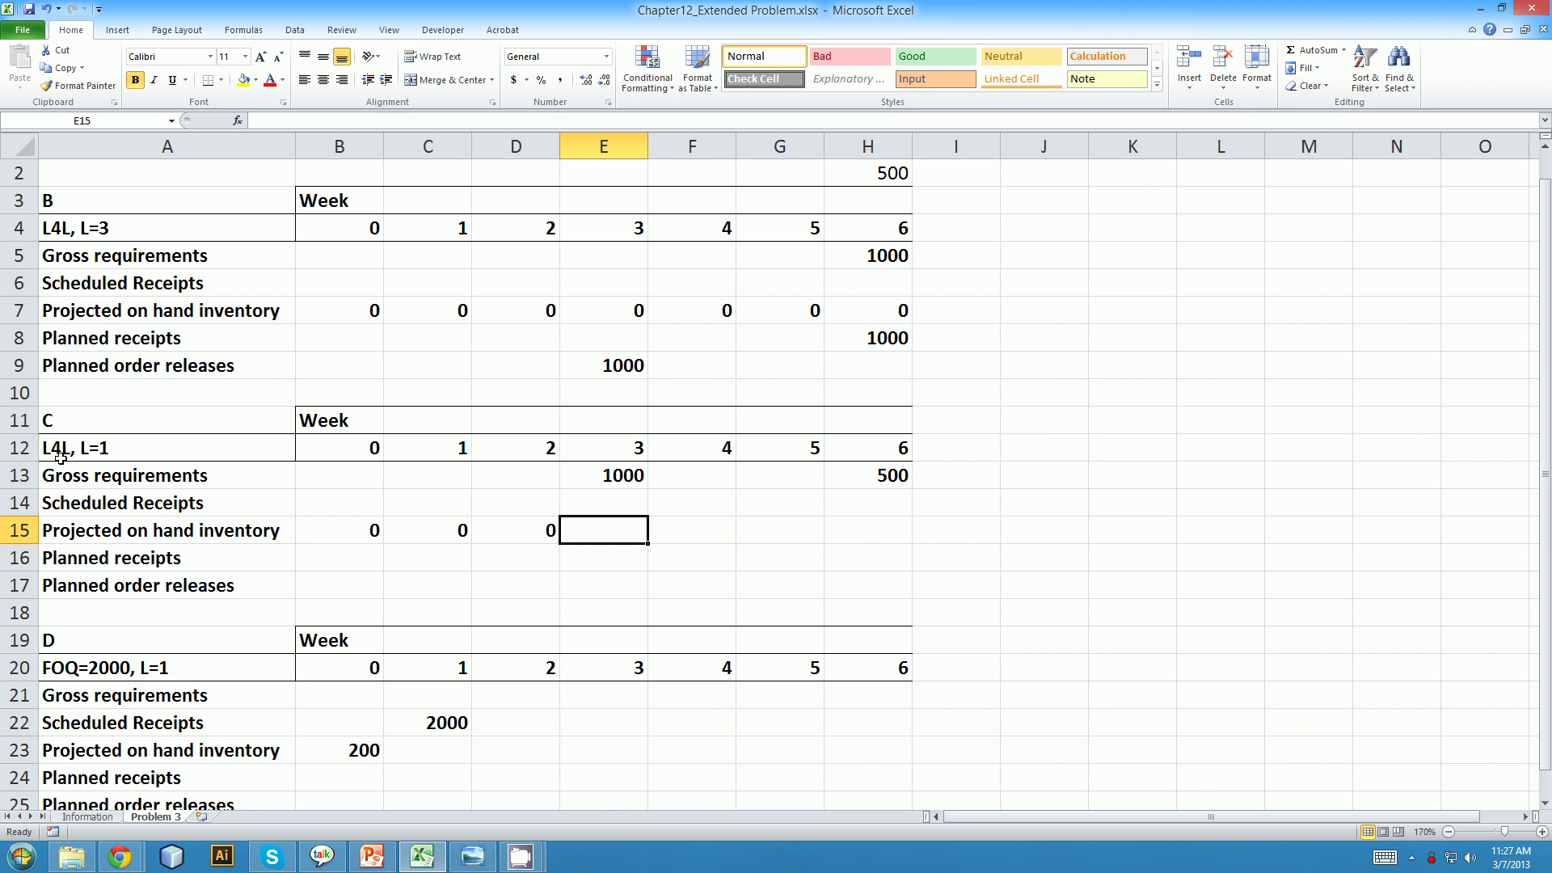
Give item C a week-3 planned receipt of 1000 and 0 inventory for weeks 3–5
{"action": "key", "text": "Down"}
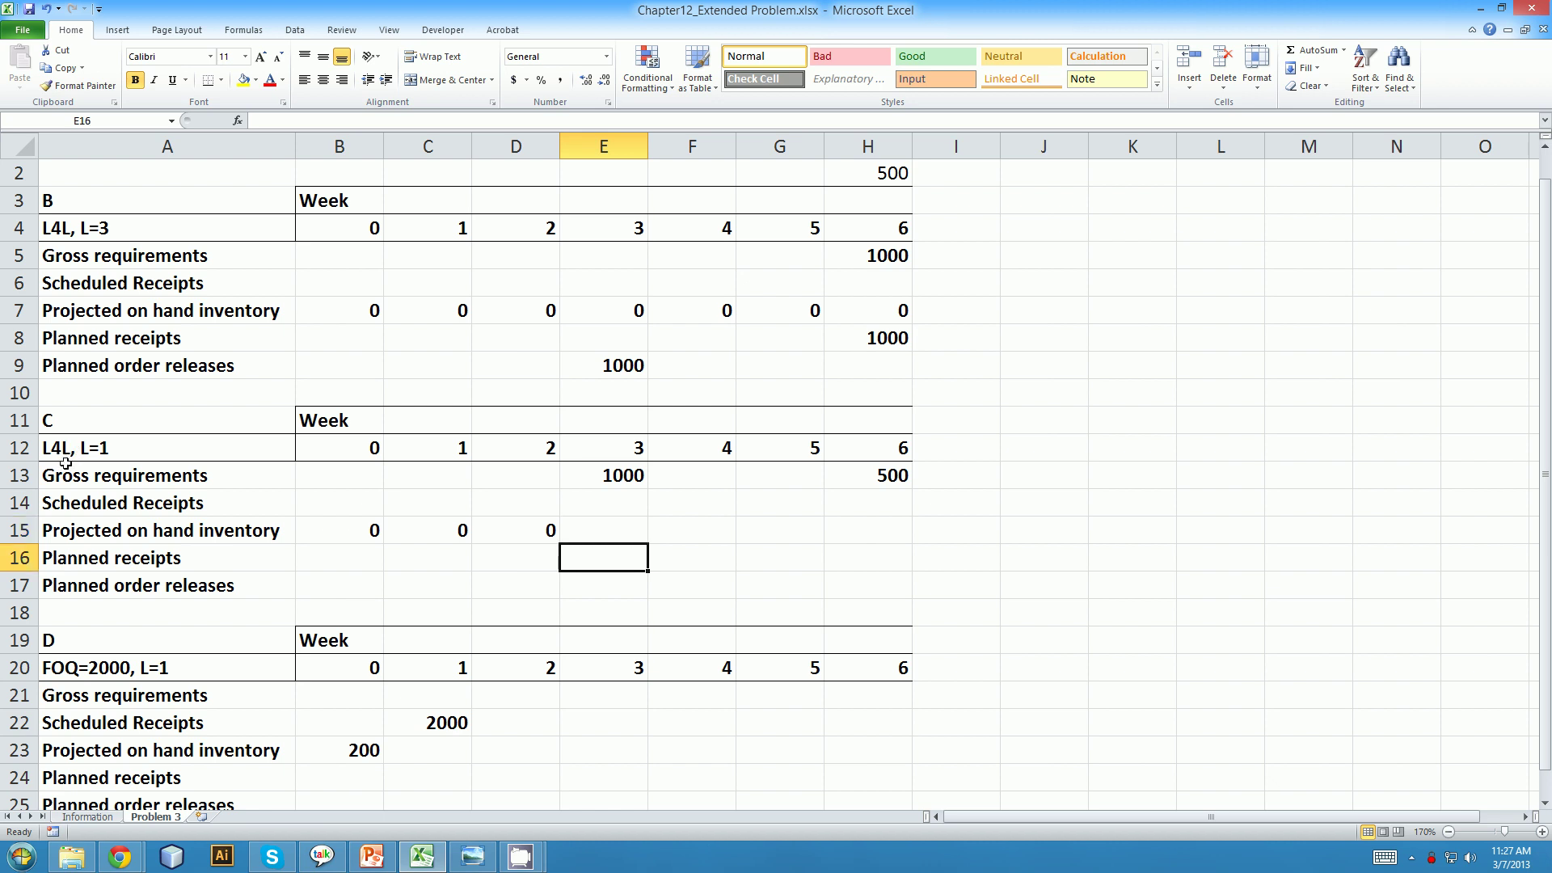
{"action": "type", "text": "1000"}
{"action": "left_click", "coordinate": [602, 536]}
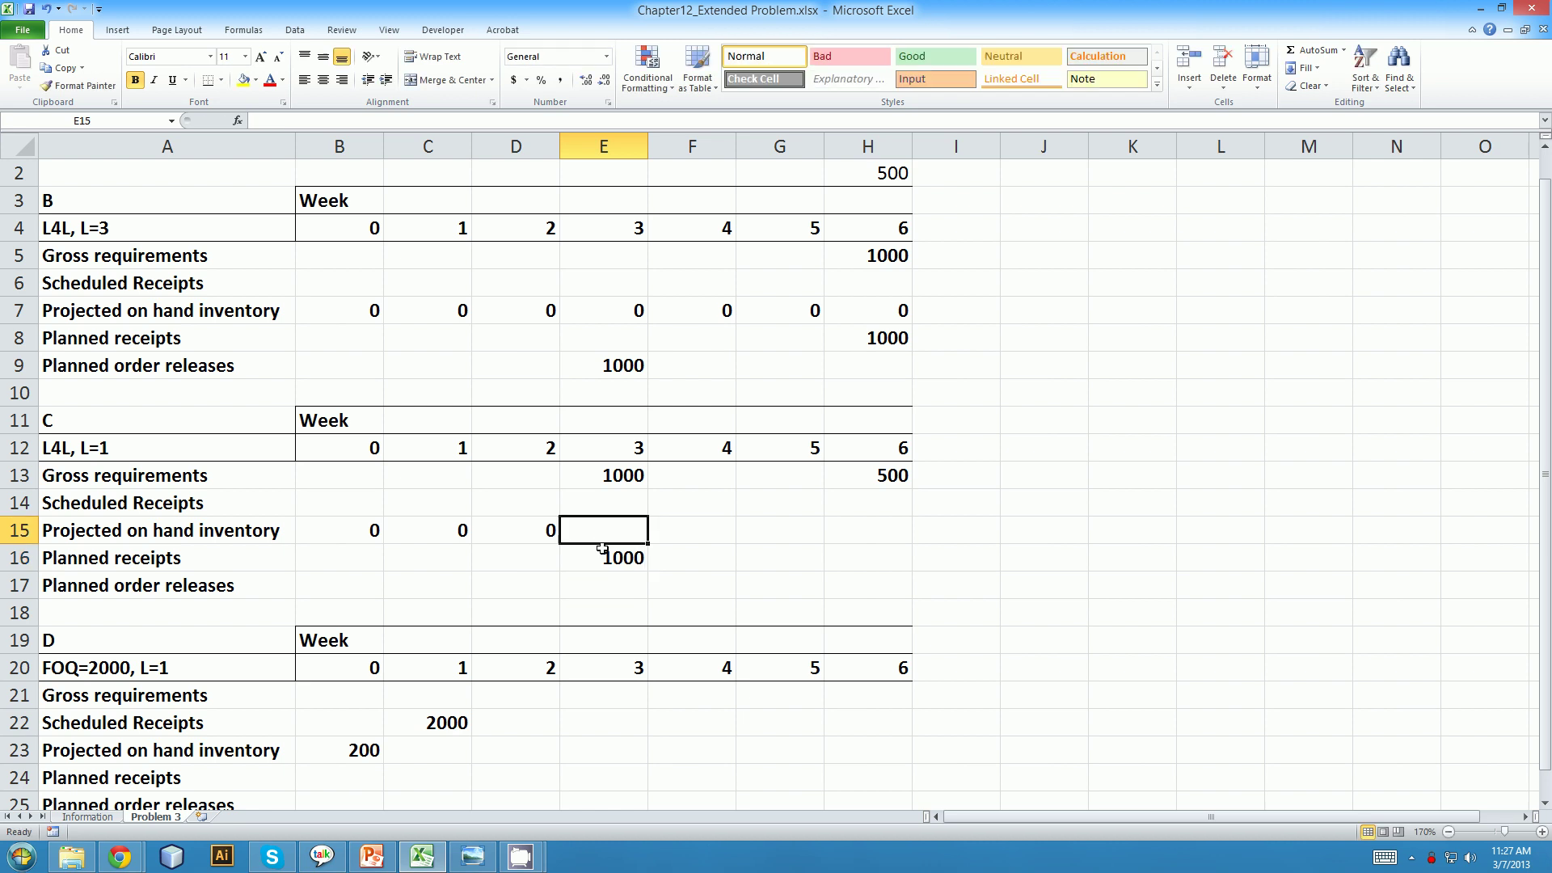
{"action": "type", "text": "0"}
{"action": "key", "text": "Tab"}
{"action": "type", "text": "0"}
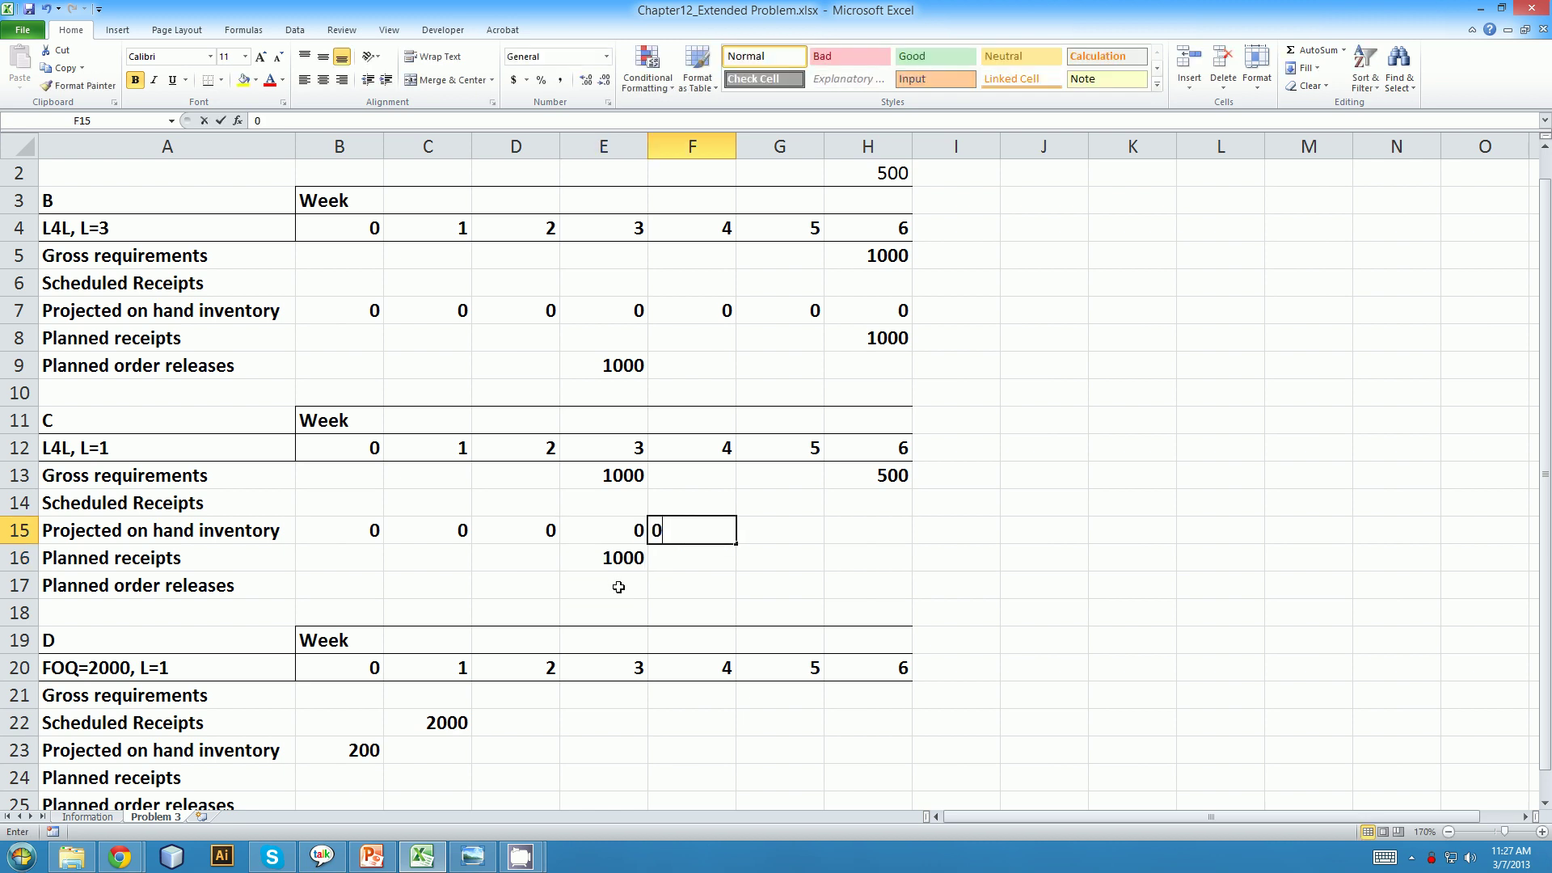
{"action": "key", "text": "Tab"}
{"action": "type", "text": "0"}
{"action": "key", "text": "Tab"}
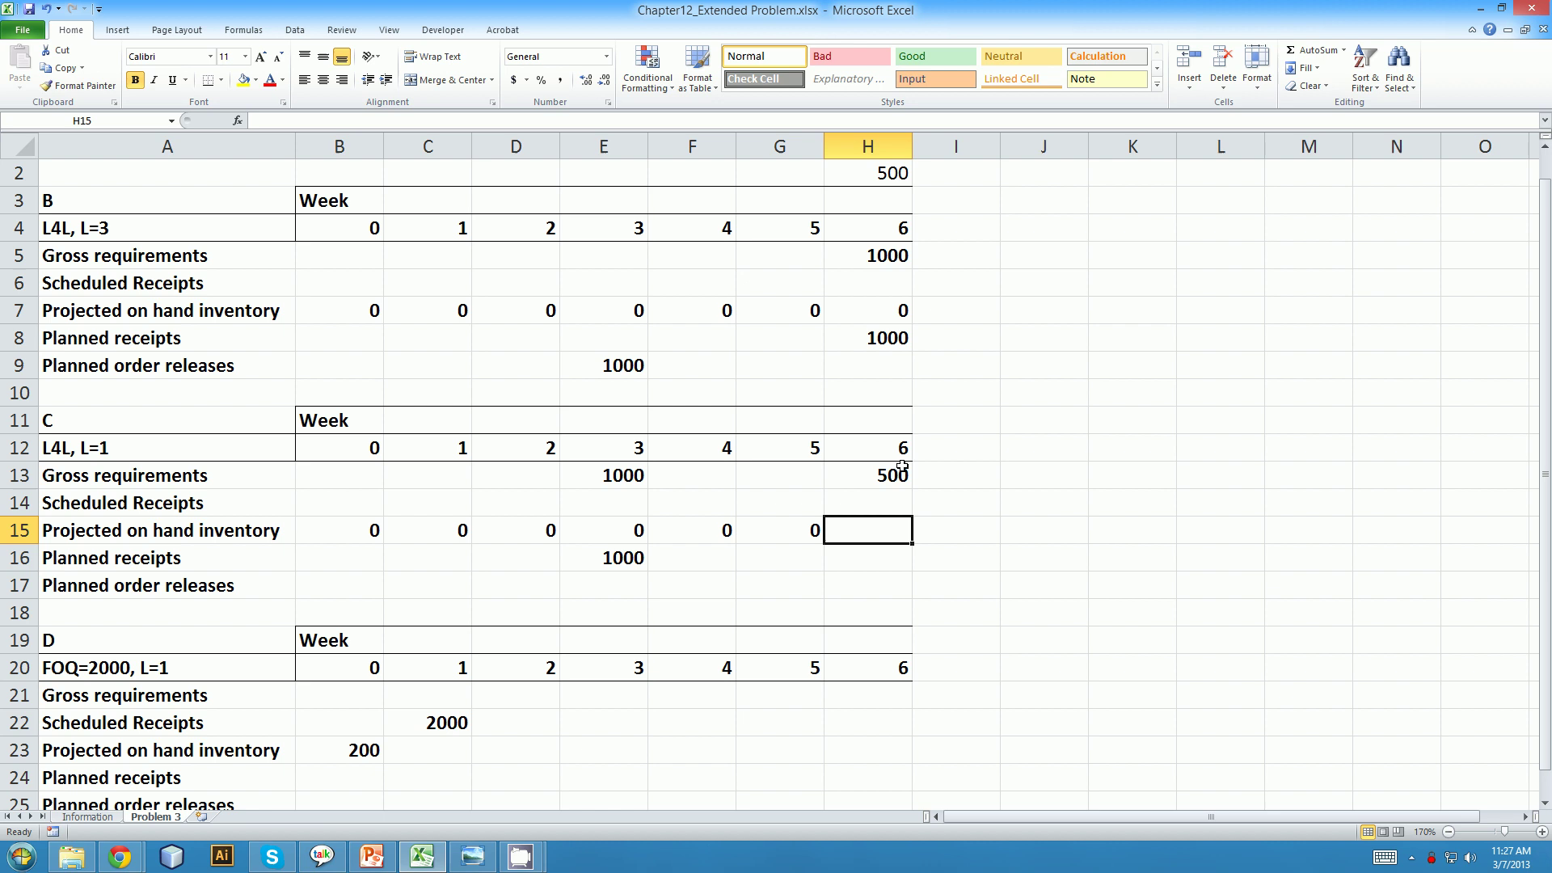
{"action": "key", "text": "Tab"}
Set item C's week-6 on-hand to 0 with a 500 planned receipt
{"action": "left_click", "coordinate": [889, 531]}
{"action": "type", "text": "0"}
{"action": "key", "text": "Return"}
{"action": "type", "text": "500"}
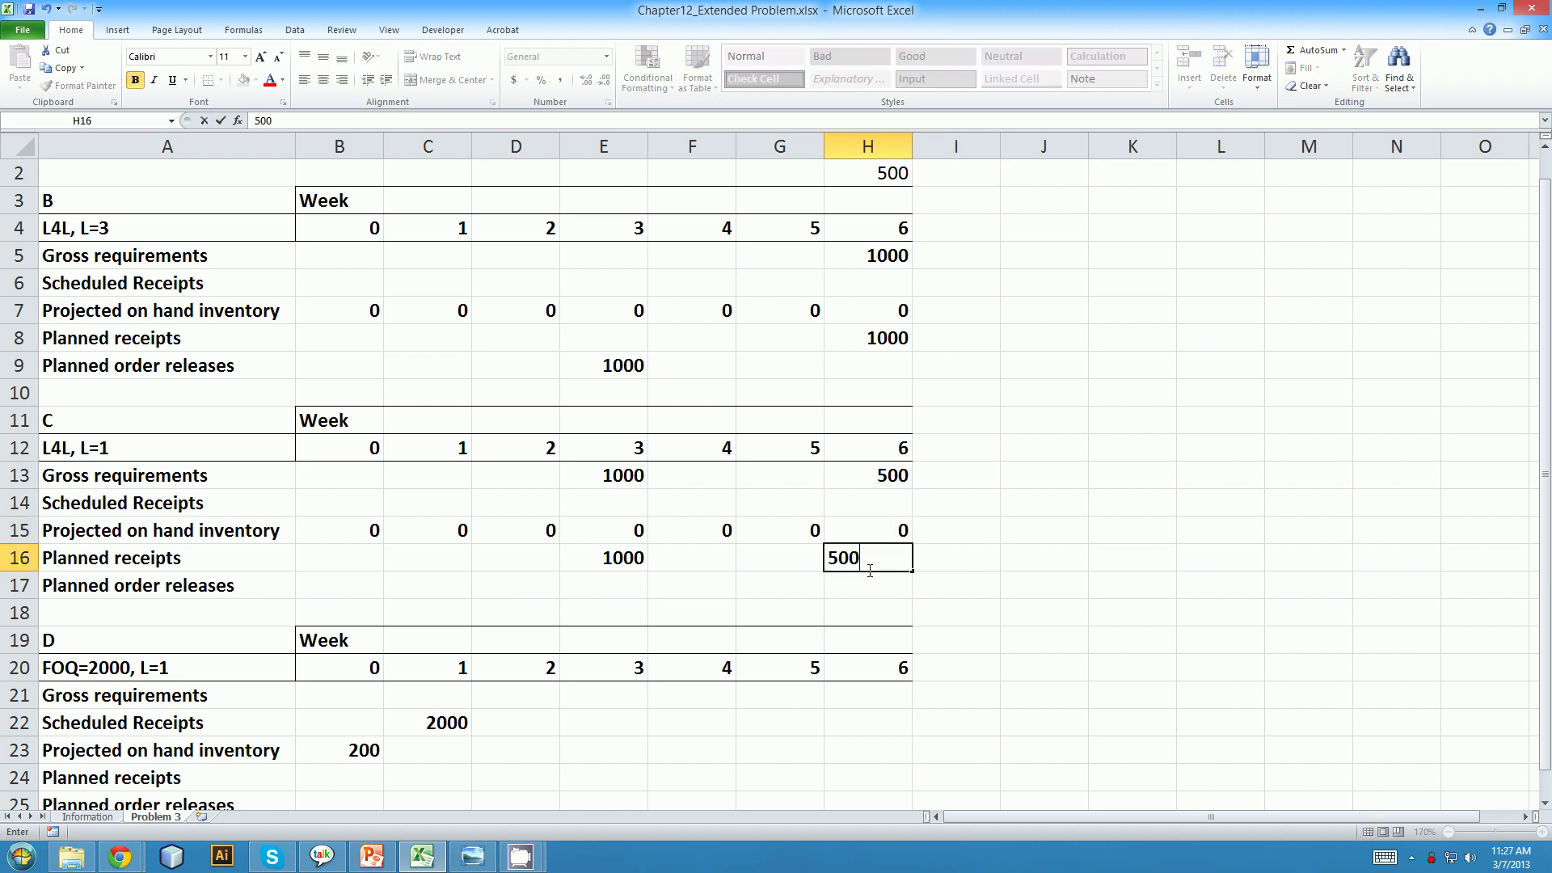
{"action": "key", "text": "Left"}
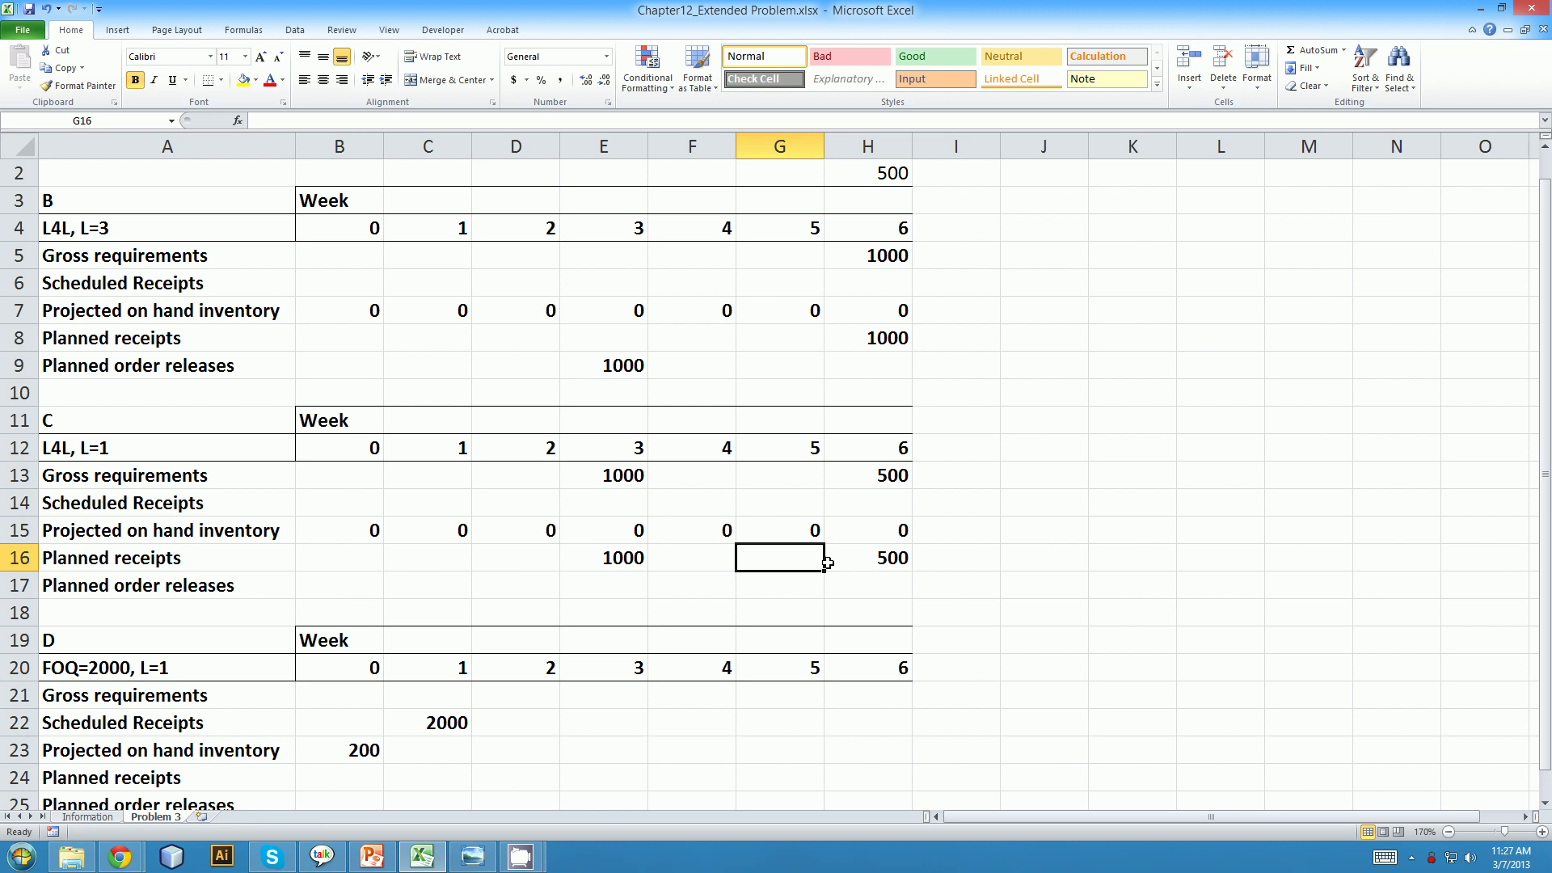
Enter item C's planned order releases: 500 in week 5 and 1000 in week 2
{"action": "key", "text": "Down"}
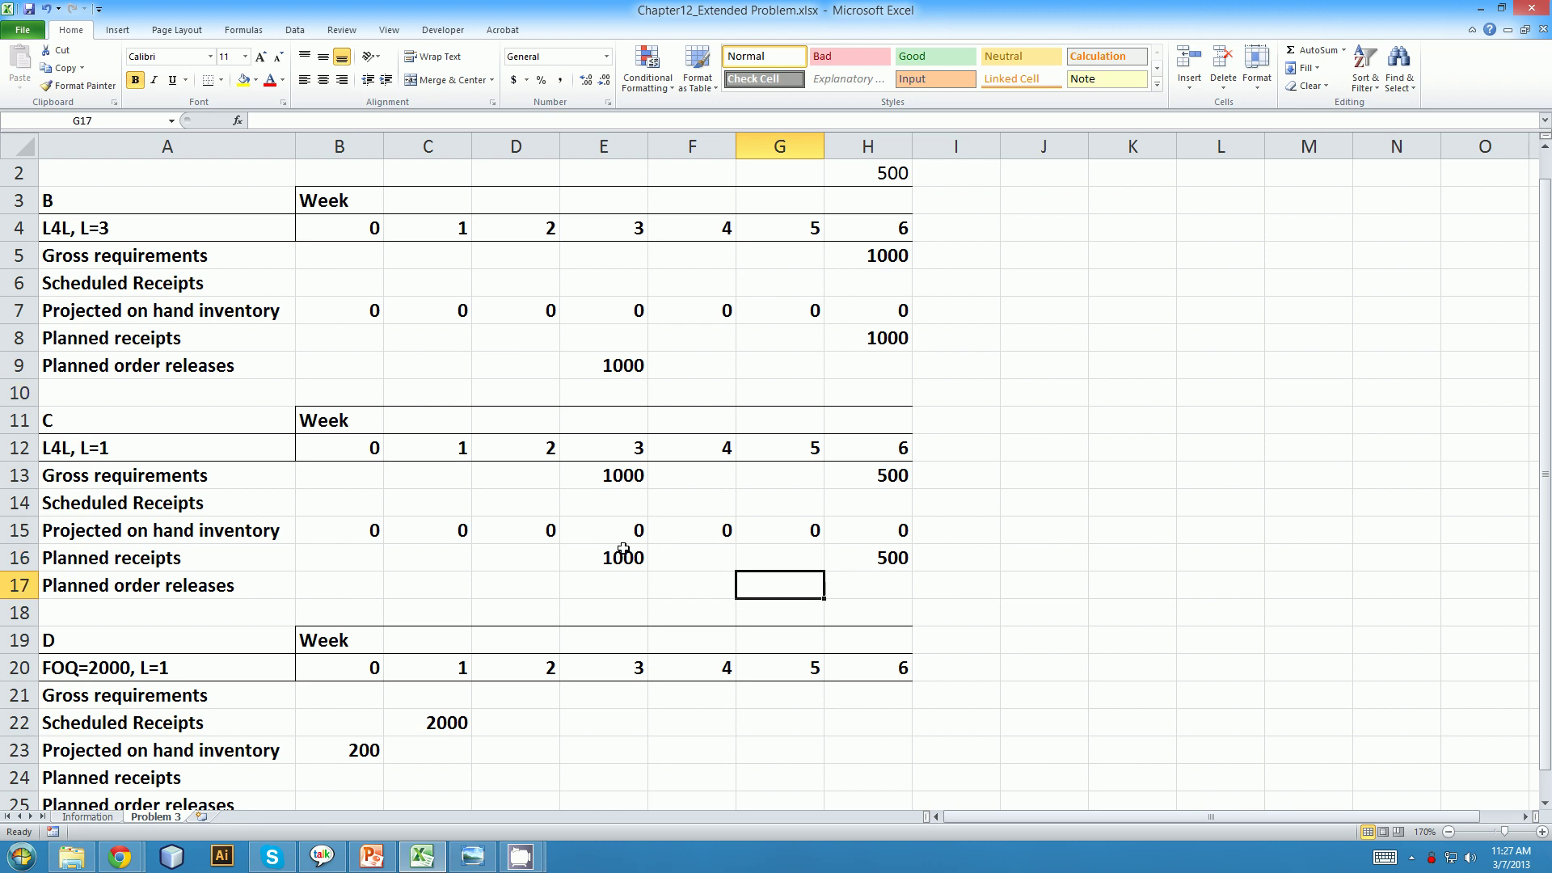
{"action": "type", "text": "500"}
{"action": "left_click", "coordinate": [535, 582]}
{"action": "type", "text": "100"}
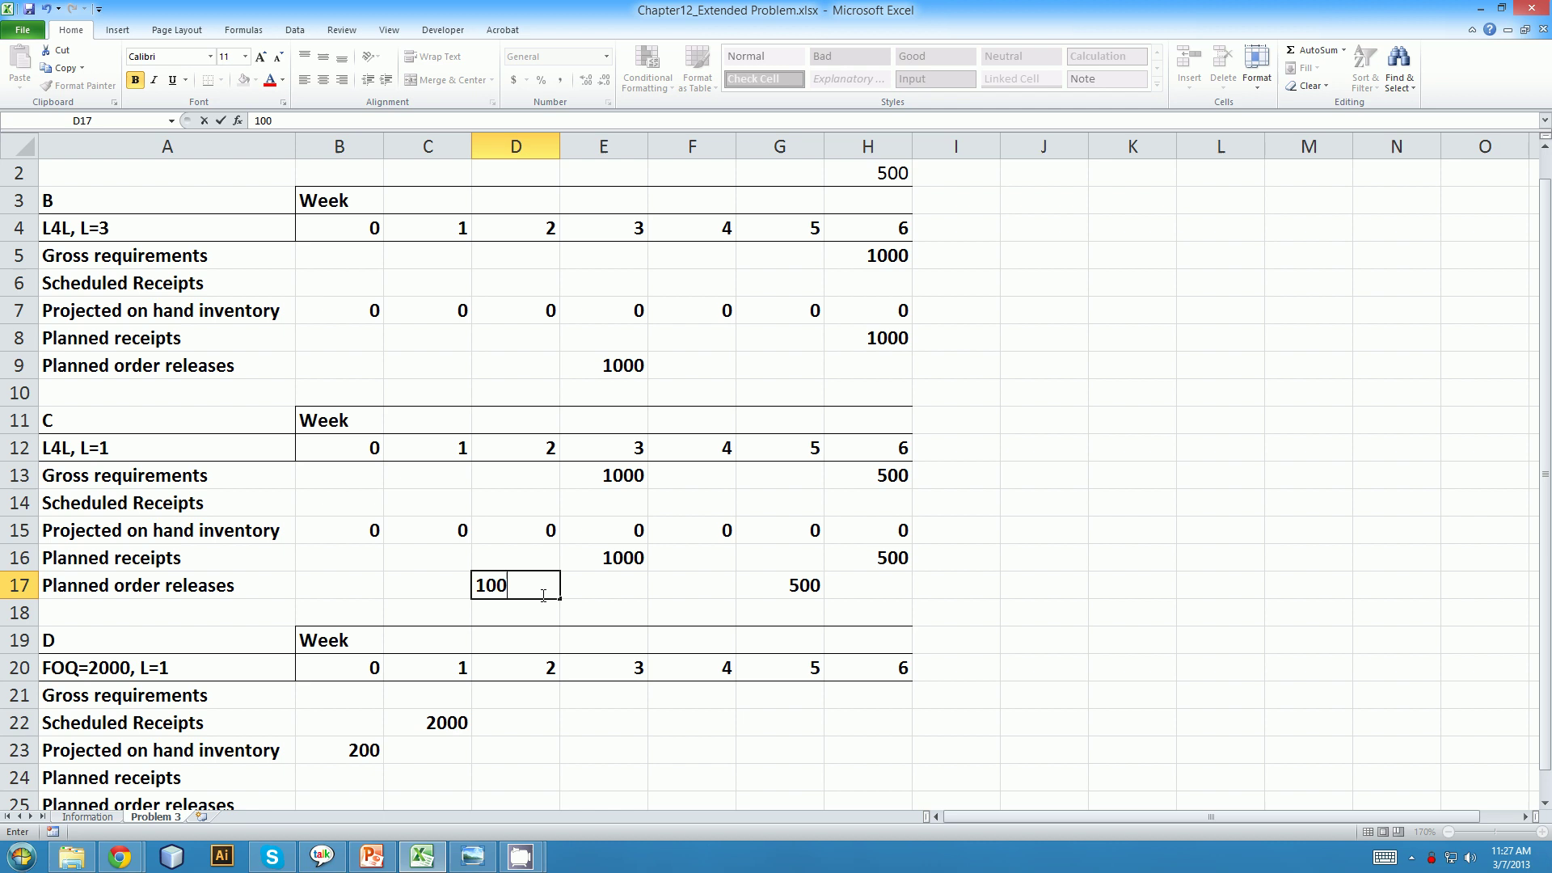
{"action": "type", "text": "0"}
{"action": "left_click", "coordinate": [432, 587]}
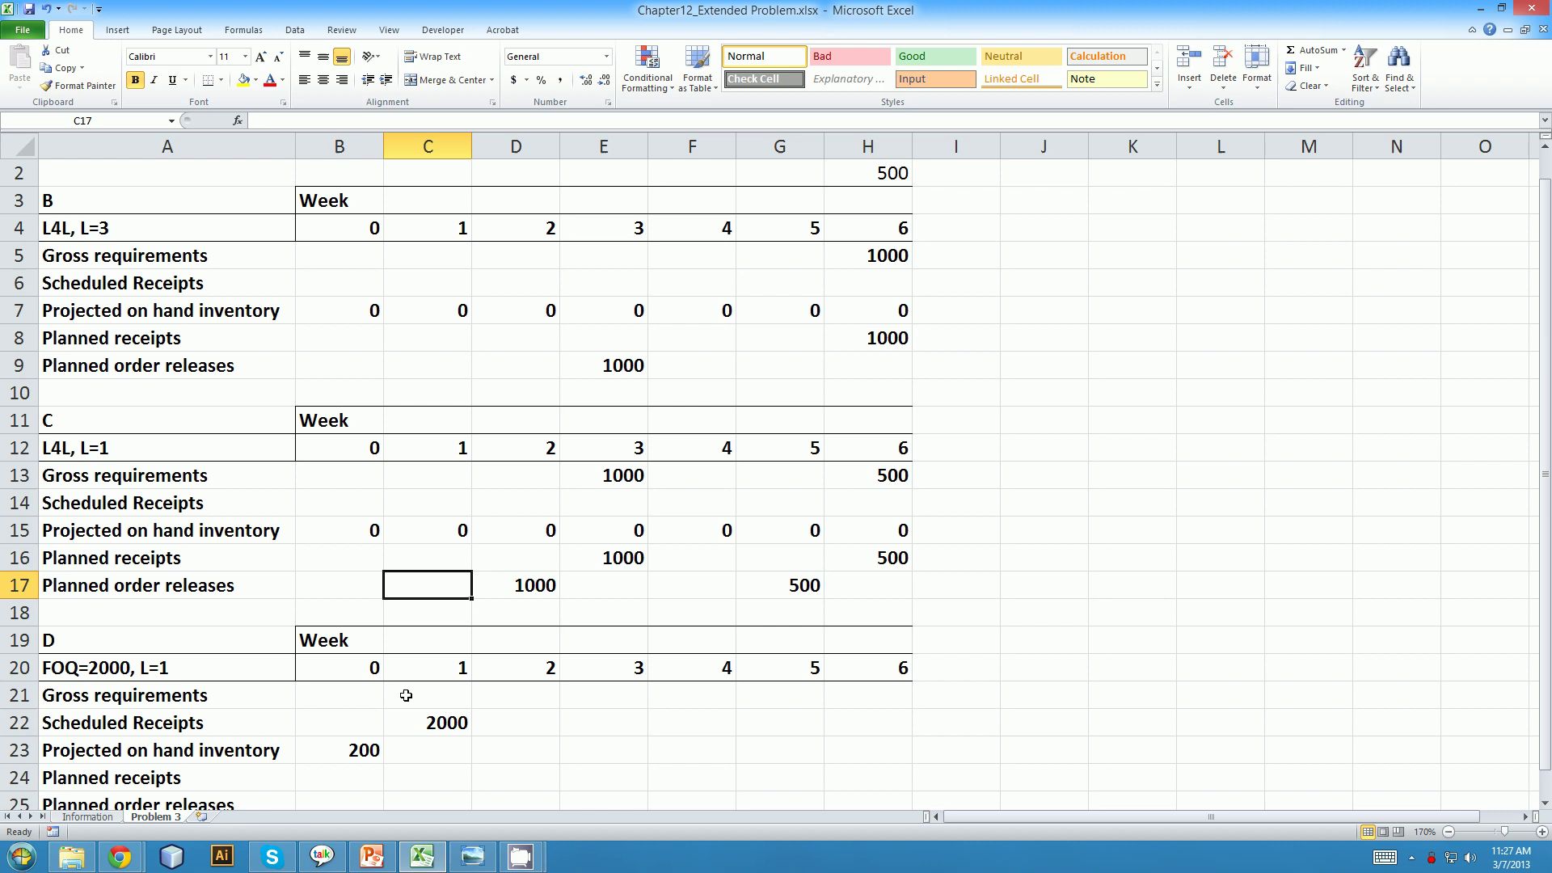
Review product A's BOM on the Information sheet, then return to the Problem 3 tables
{"action": "left_click", "coordinate": [87, 817]}
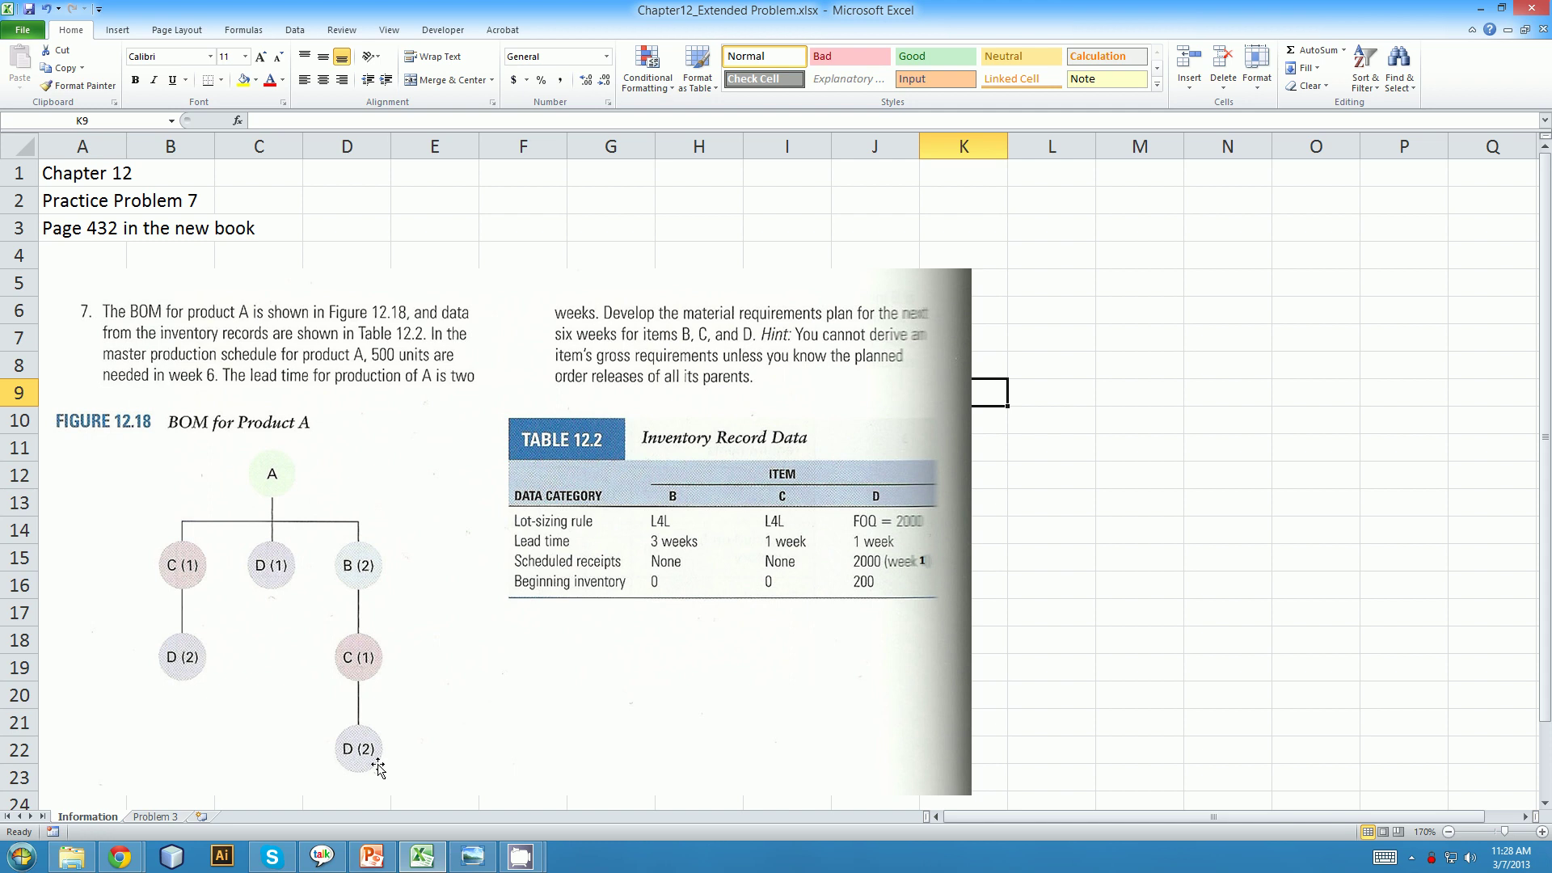
{"action": "left_click", "coordinate": [155, 816]}
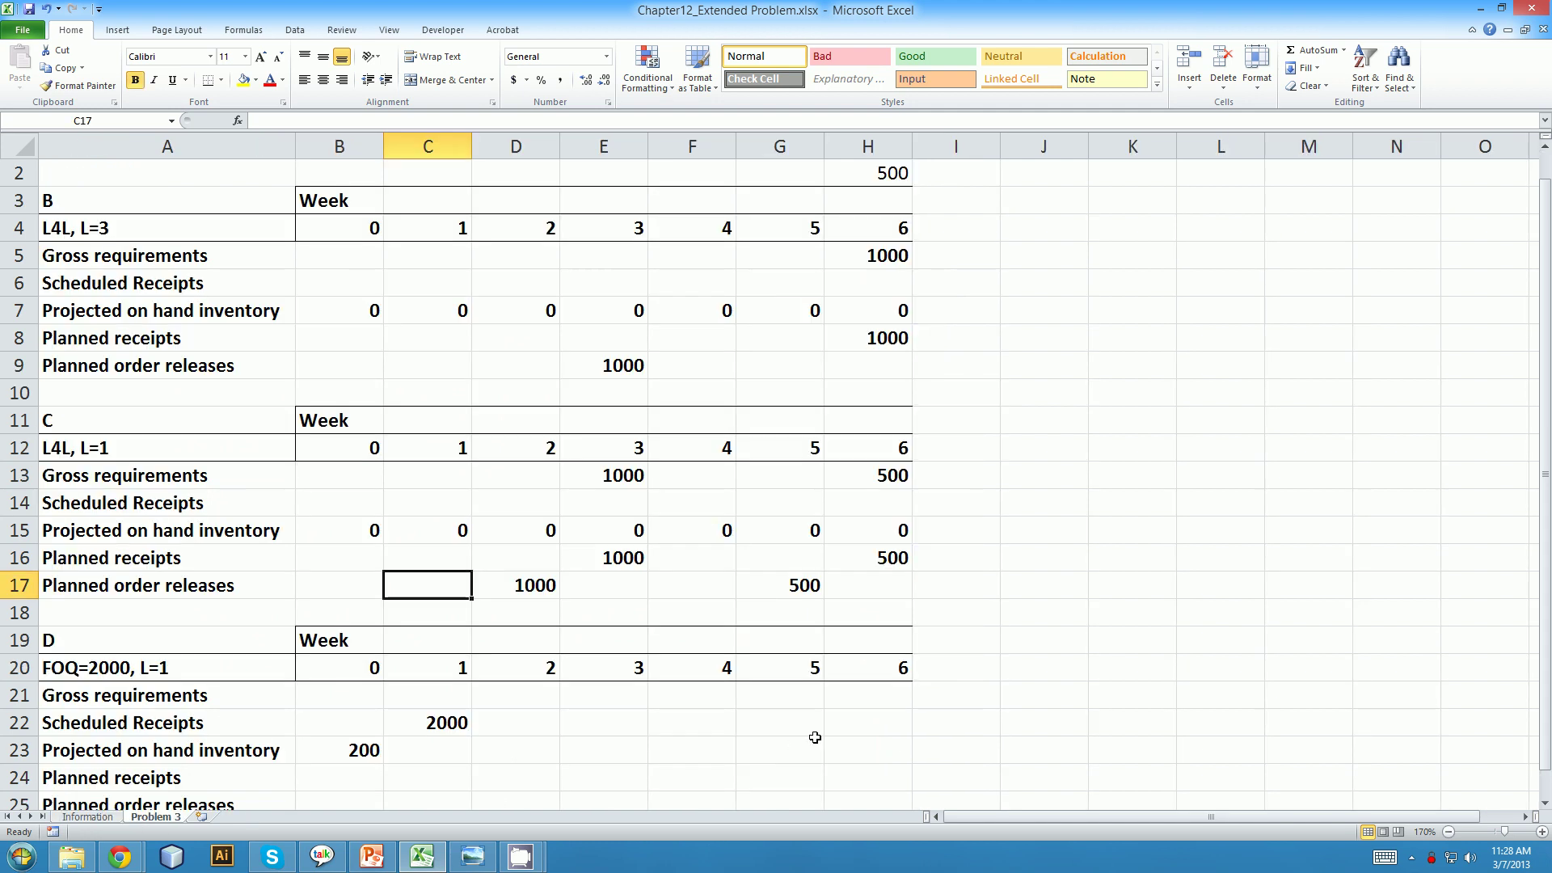
Enter 500 in H21, 1000 in G21 and 2000 in D21 for item D
{"action": "left_click", "coordinate": [867, 699]}
{"action": "type", "text": "500"}
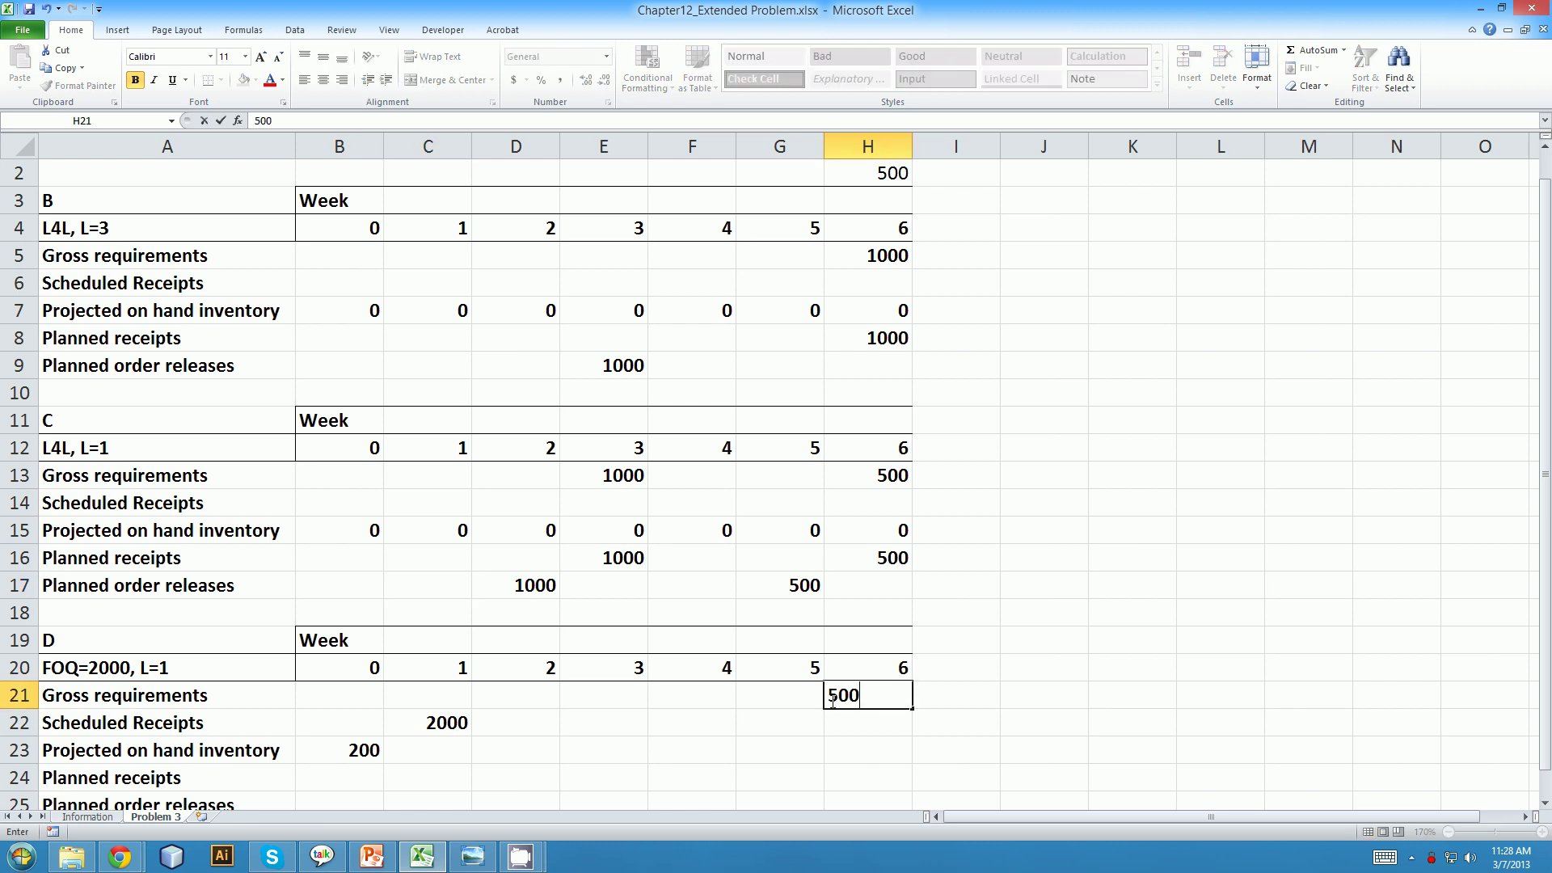
{"action": "key", "text": "Return"}
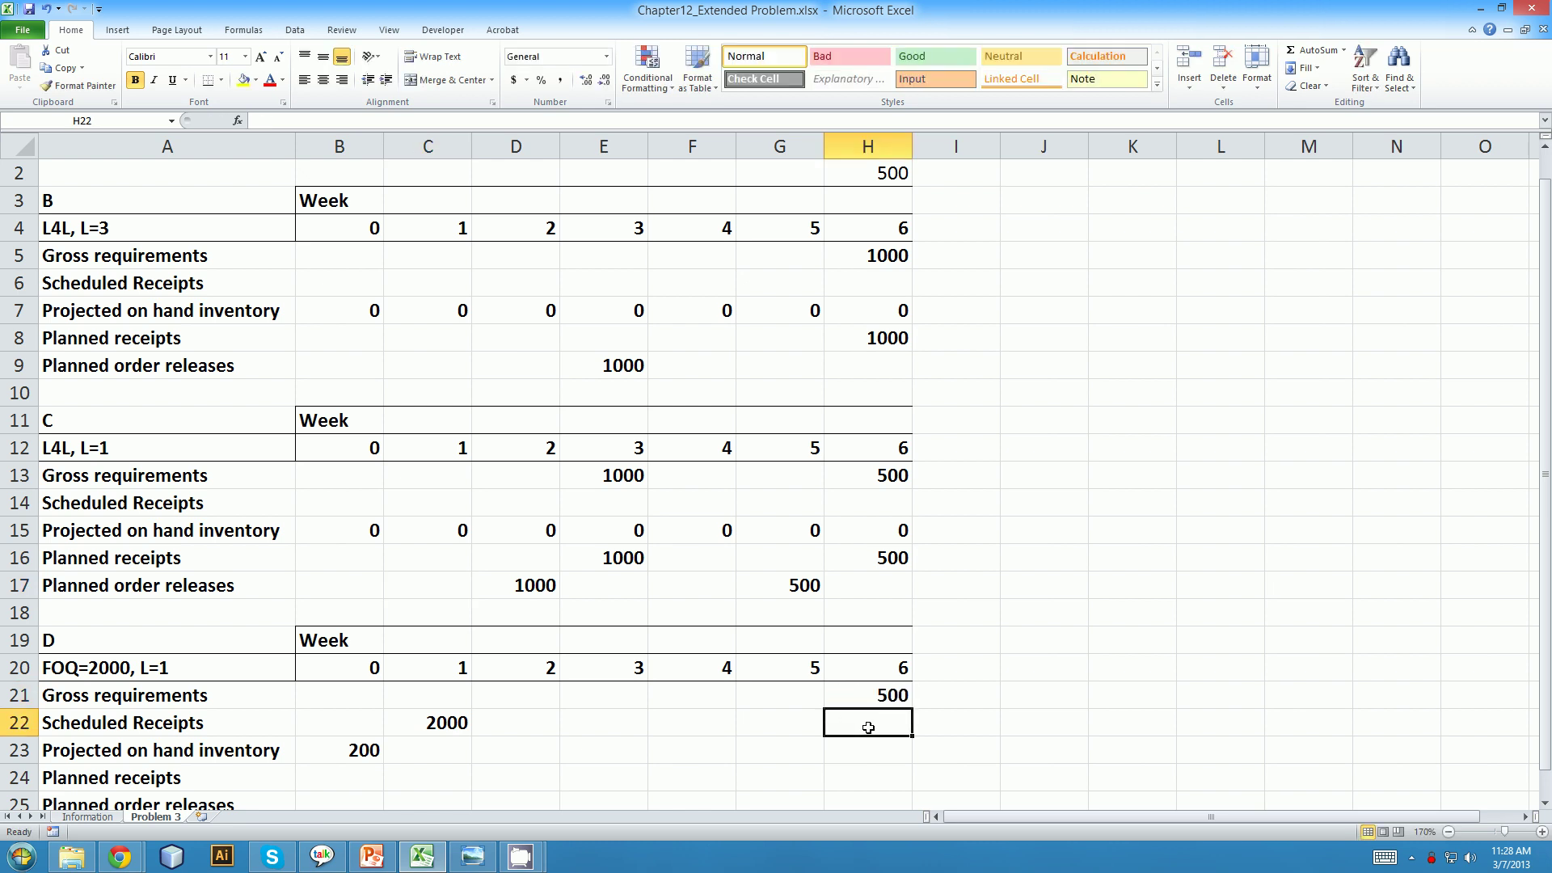
{"action": "left_click", "coordinate": [783, 702]}
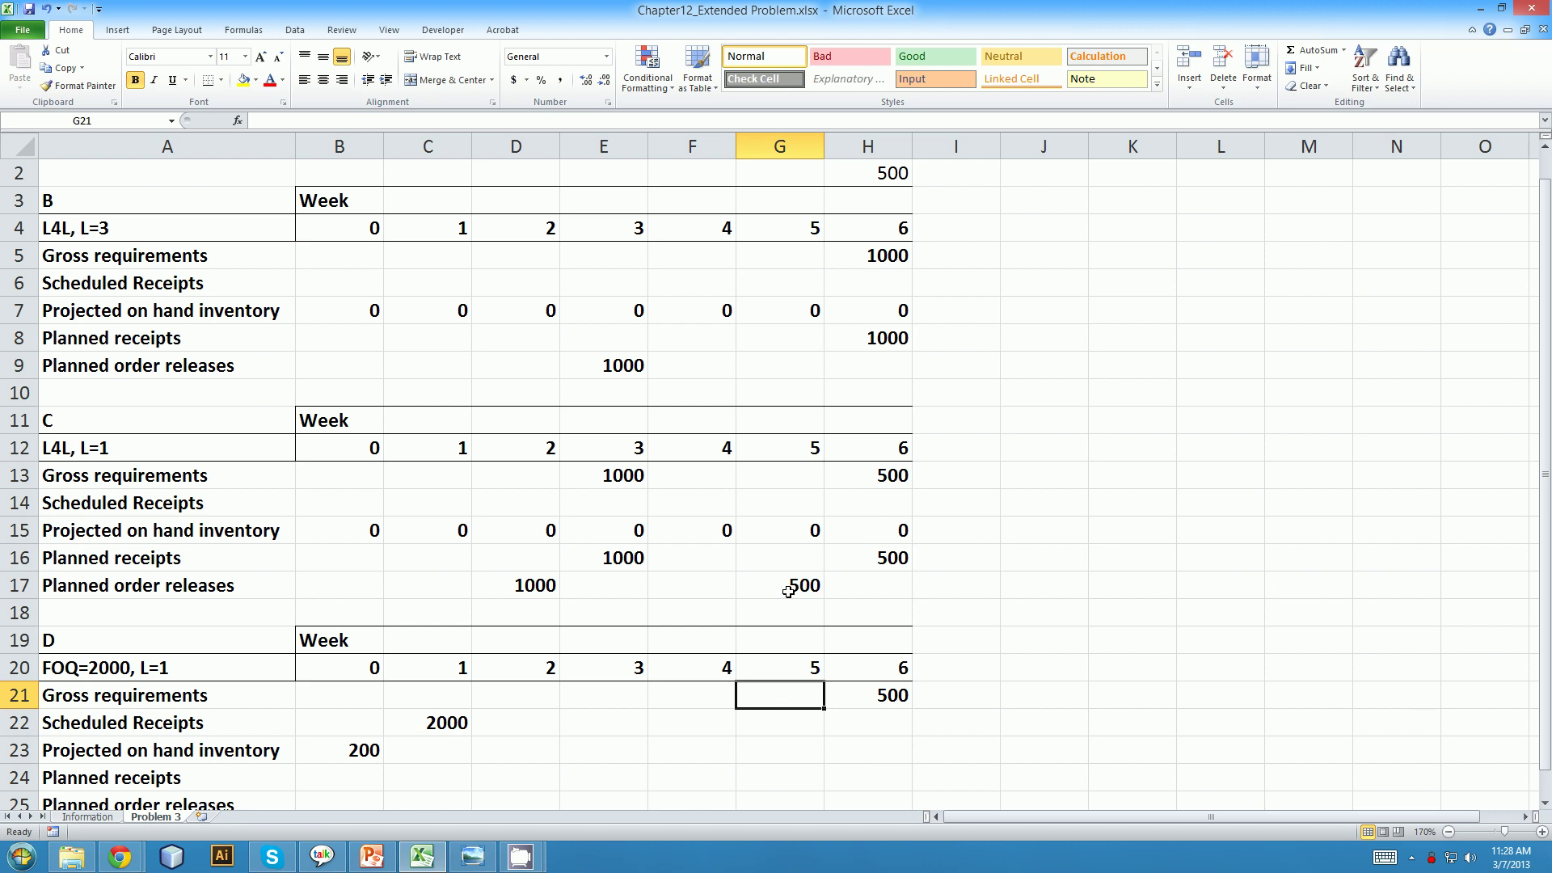
{"action": "type", "text": "1000"}
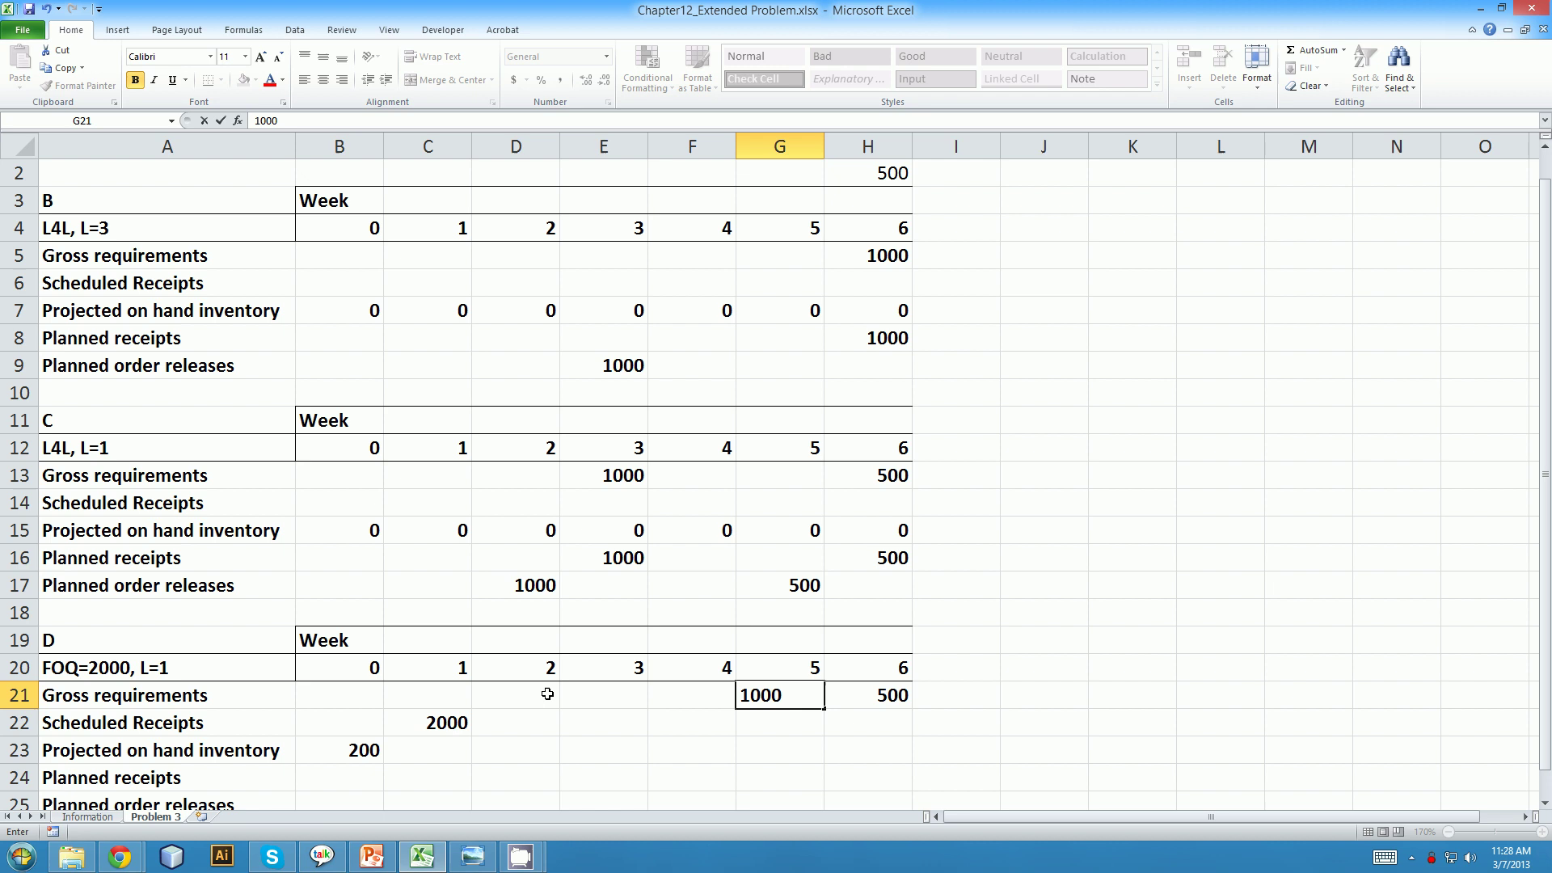
{"action": "left_click", "coordinate": [535, 694]}
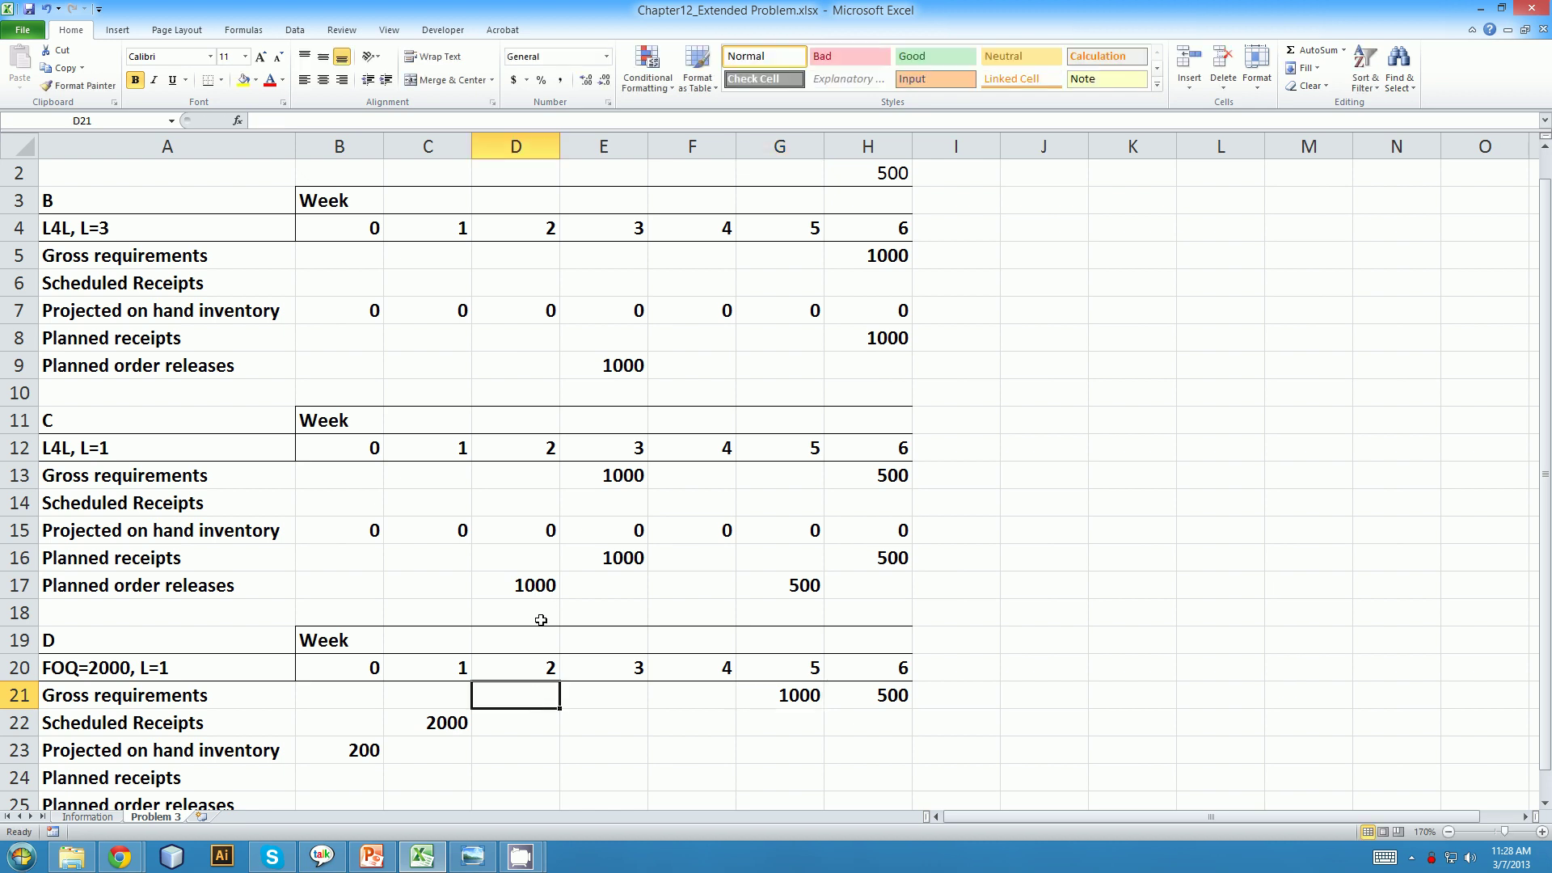
{"action": "type", "text": "2000"}
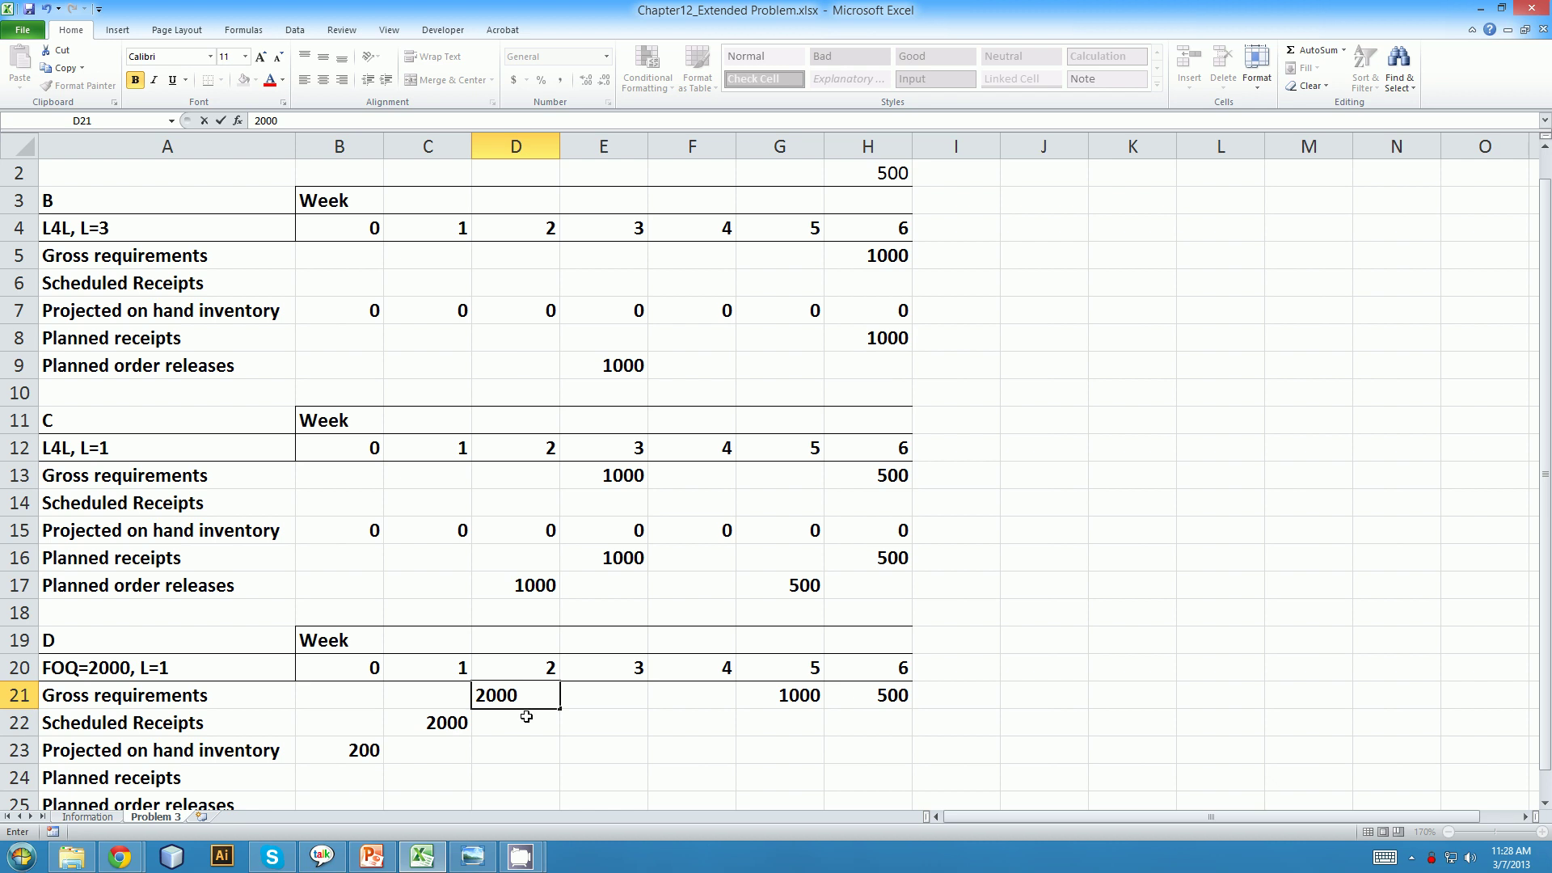
{"action": "left_click", "coordinate": [526, 718]}
Enter item D's on-hand inventory: 2200 in C23 and 200 in D23, E23 and F23
{"action": "scroll", "coordinate": [527, 724], "scroll_direction": "down", "scroll_amount": 1}
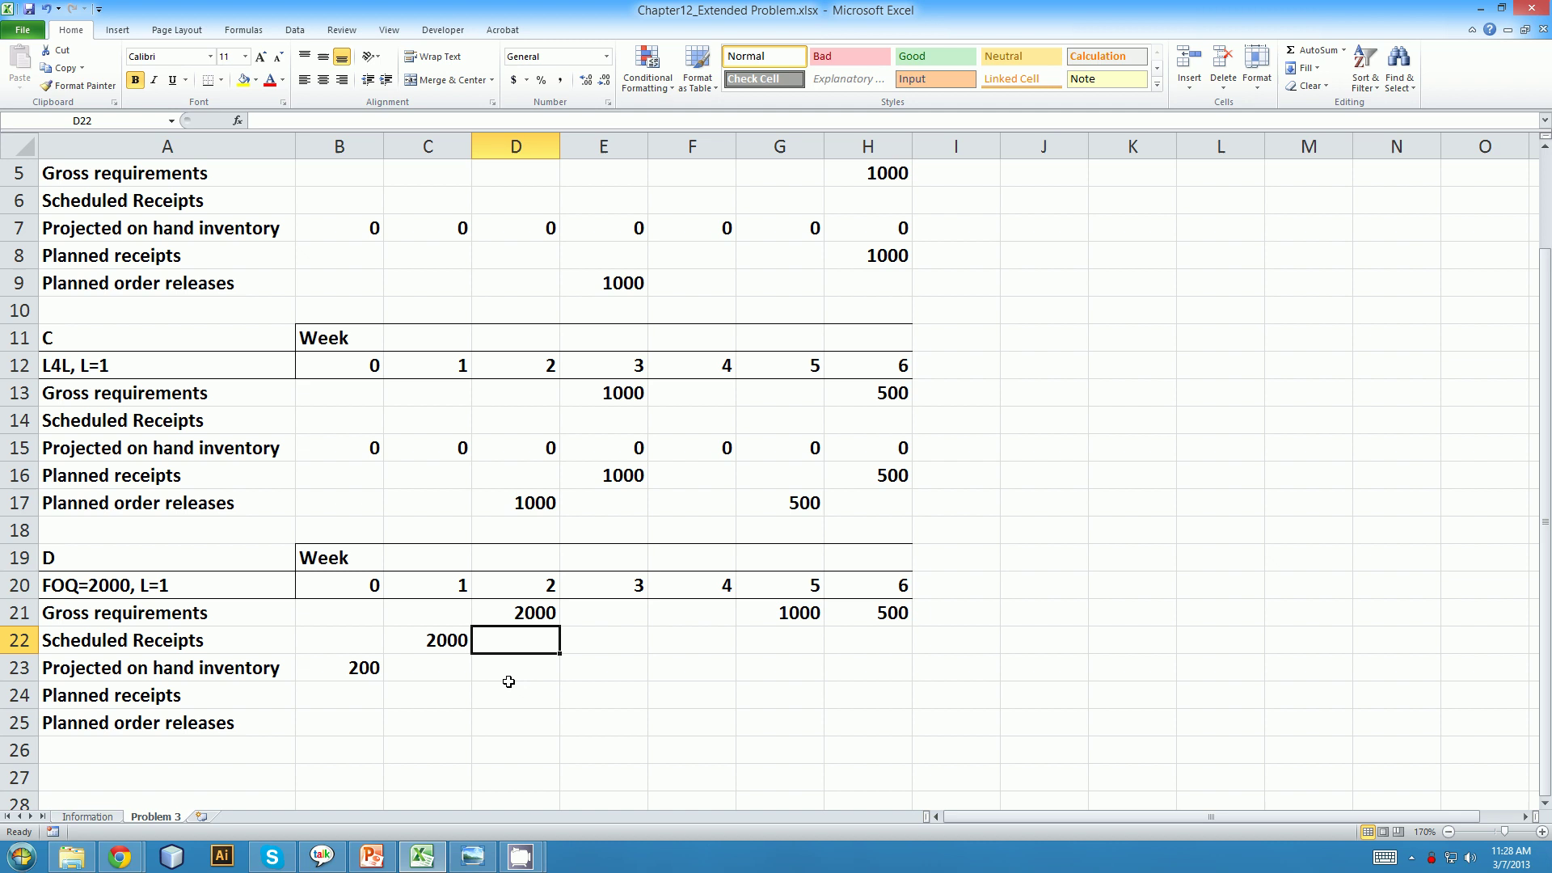
{"action": "left_click", "coordinate": [399, 669]}
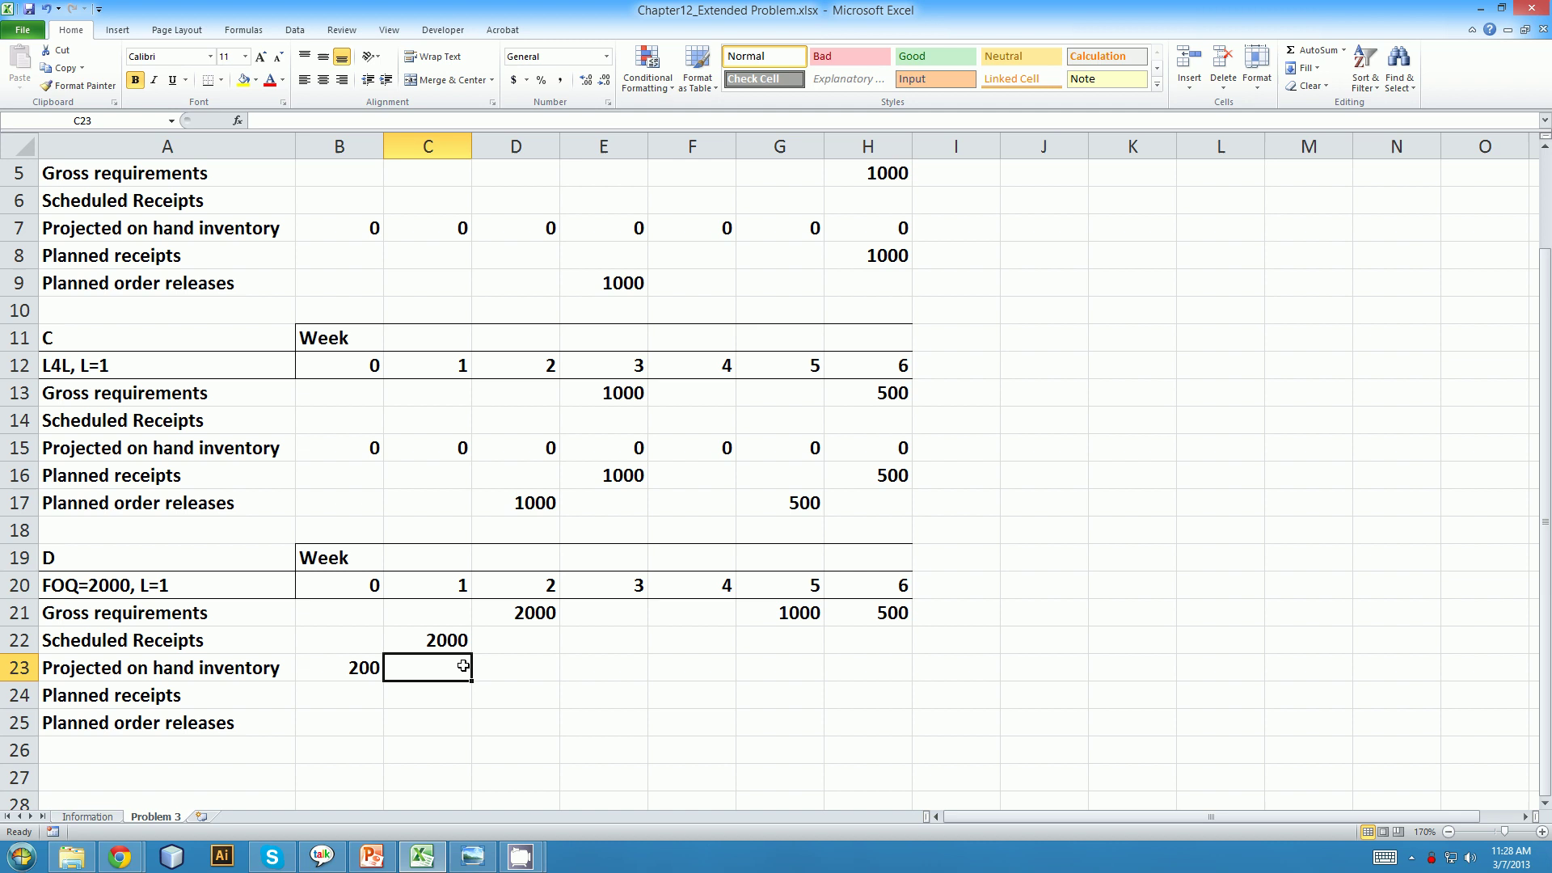
{"action": "type", "text": "2200"}
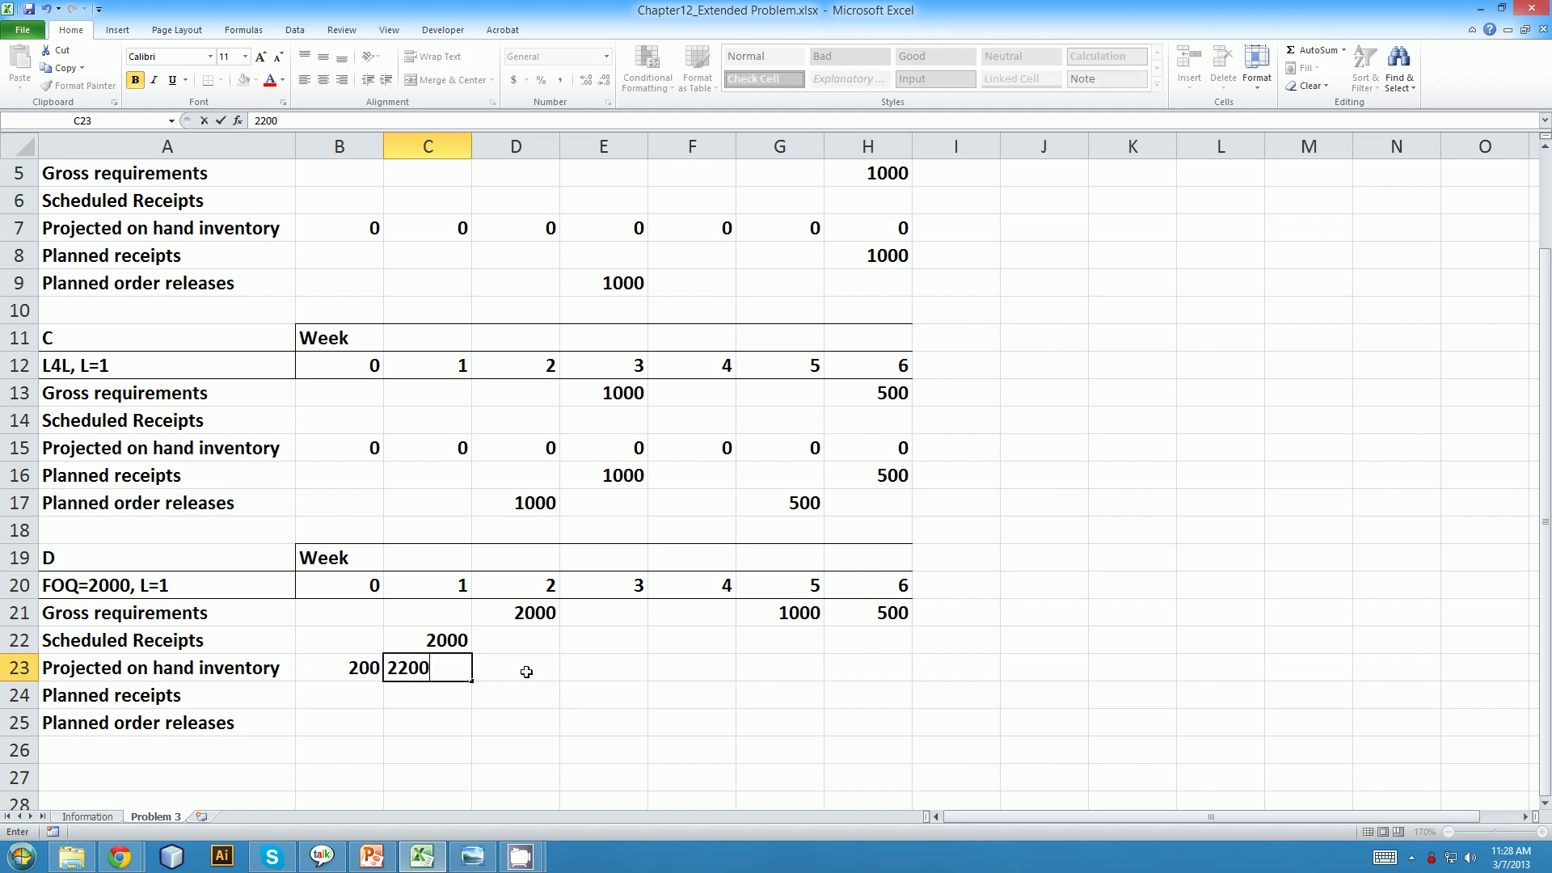
{"action": "key", "text": "Tab"}
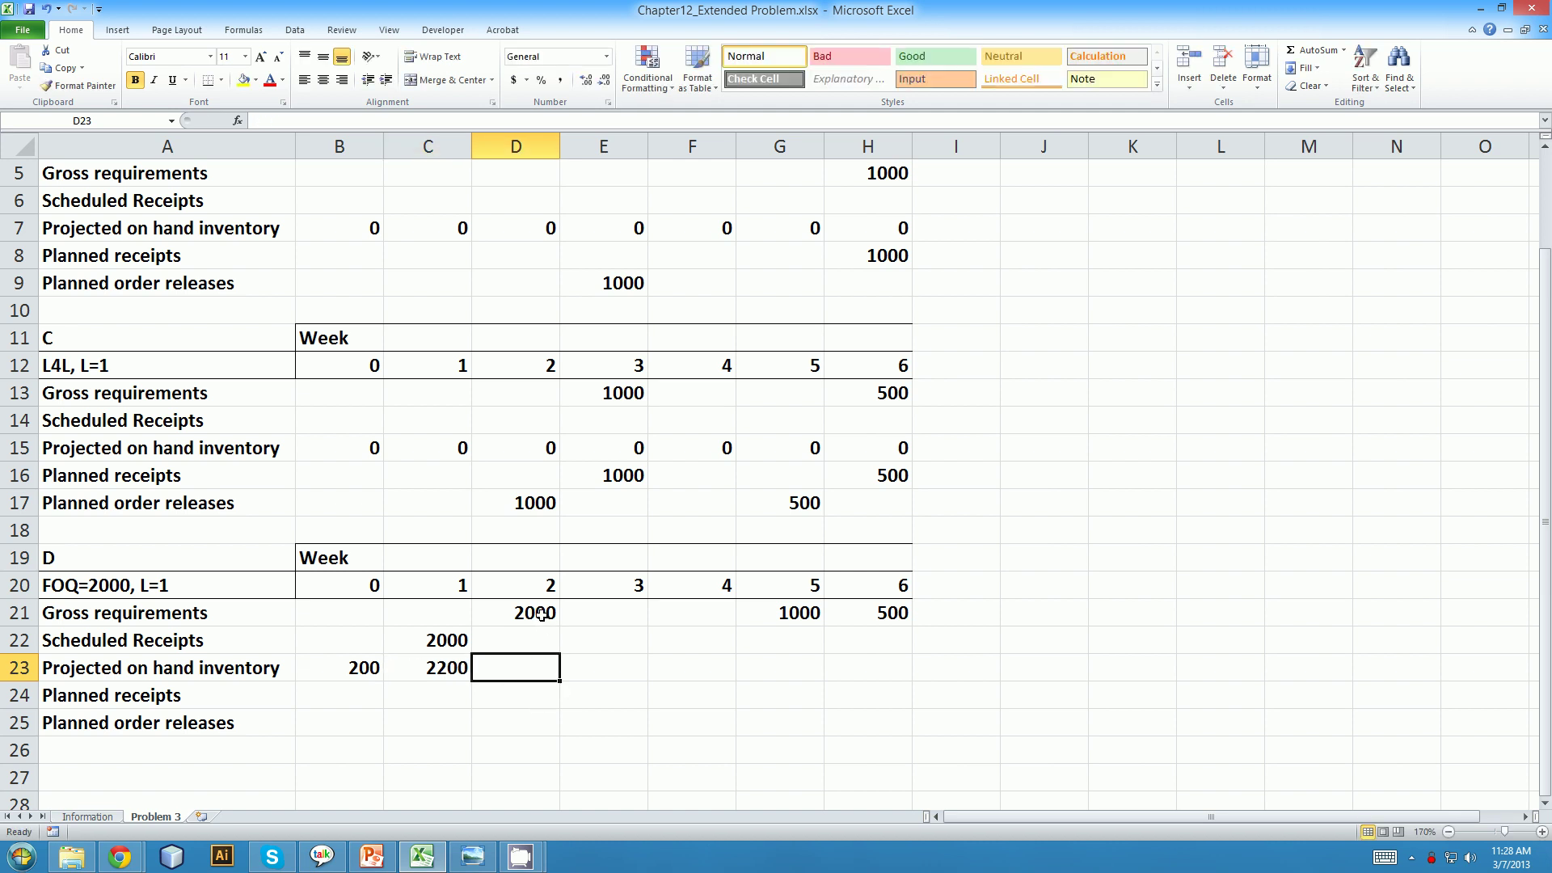
{"action": "type", "text": "200"}
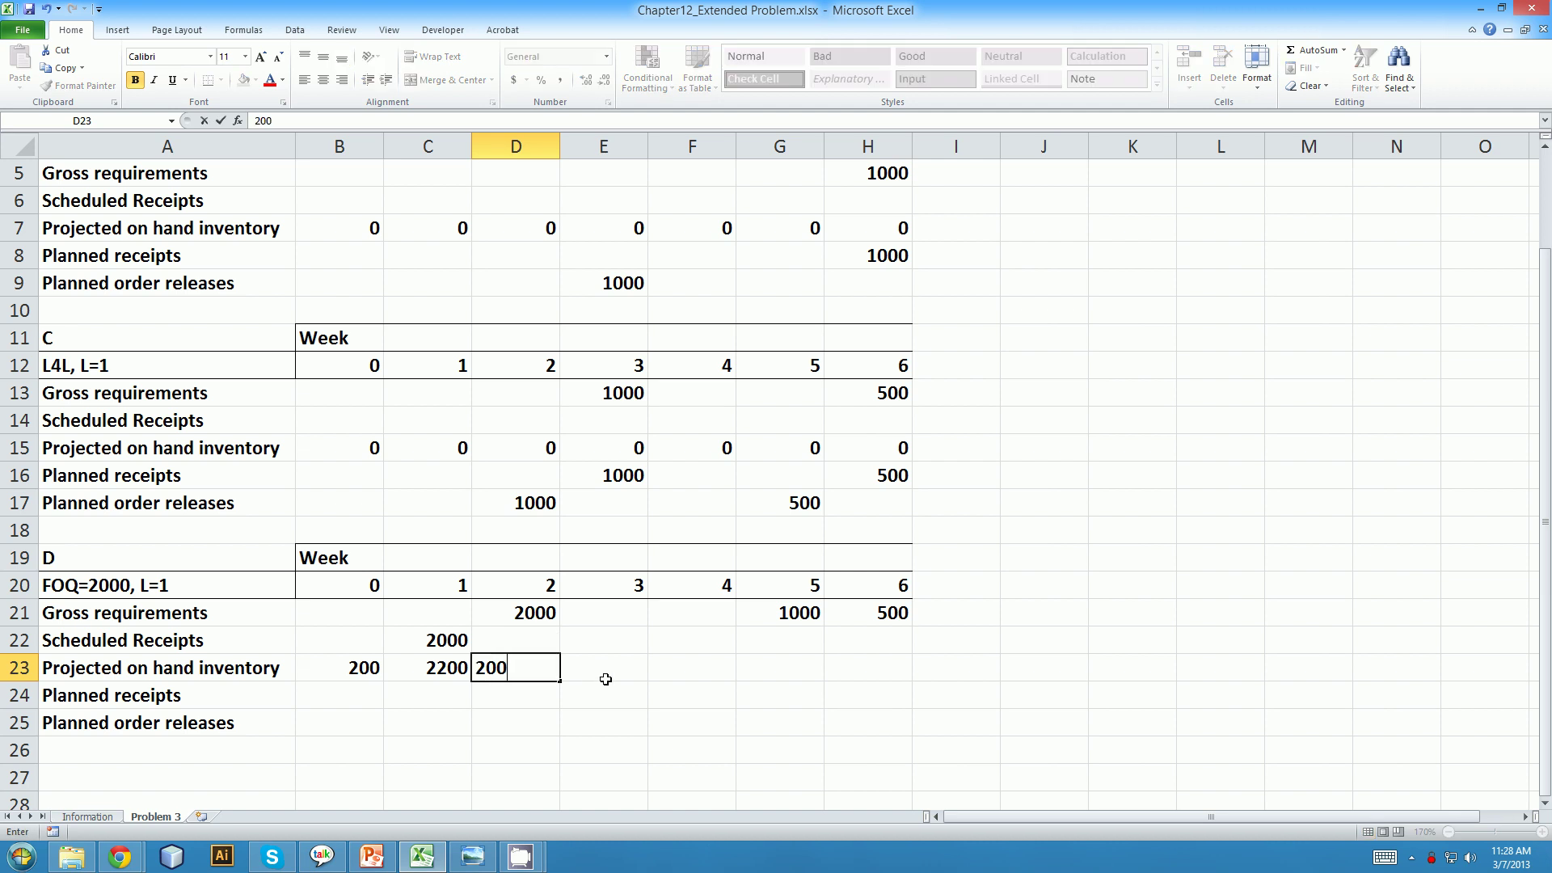
{"action": "key", "text": "Tab"}
{"action": "type", "text": "200"}
{"action": "key", "text": "Tab"}
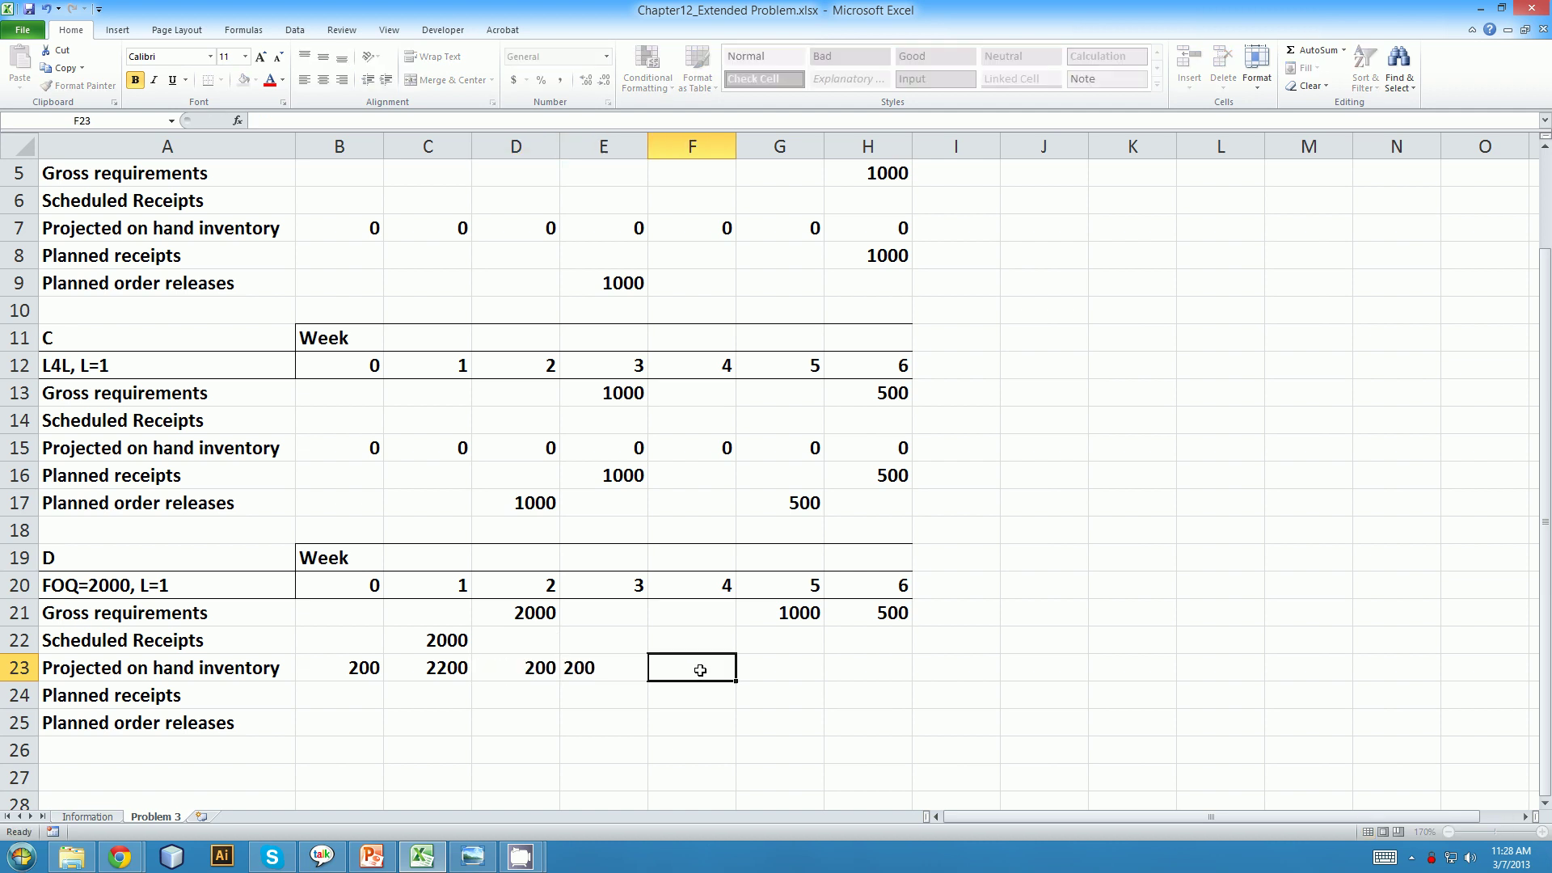
{"action": "type", "text": "200"}
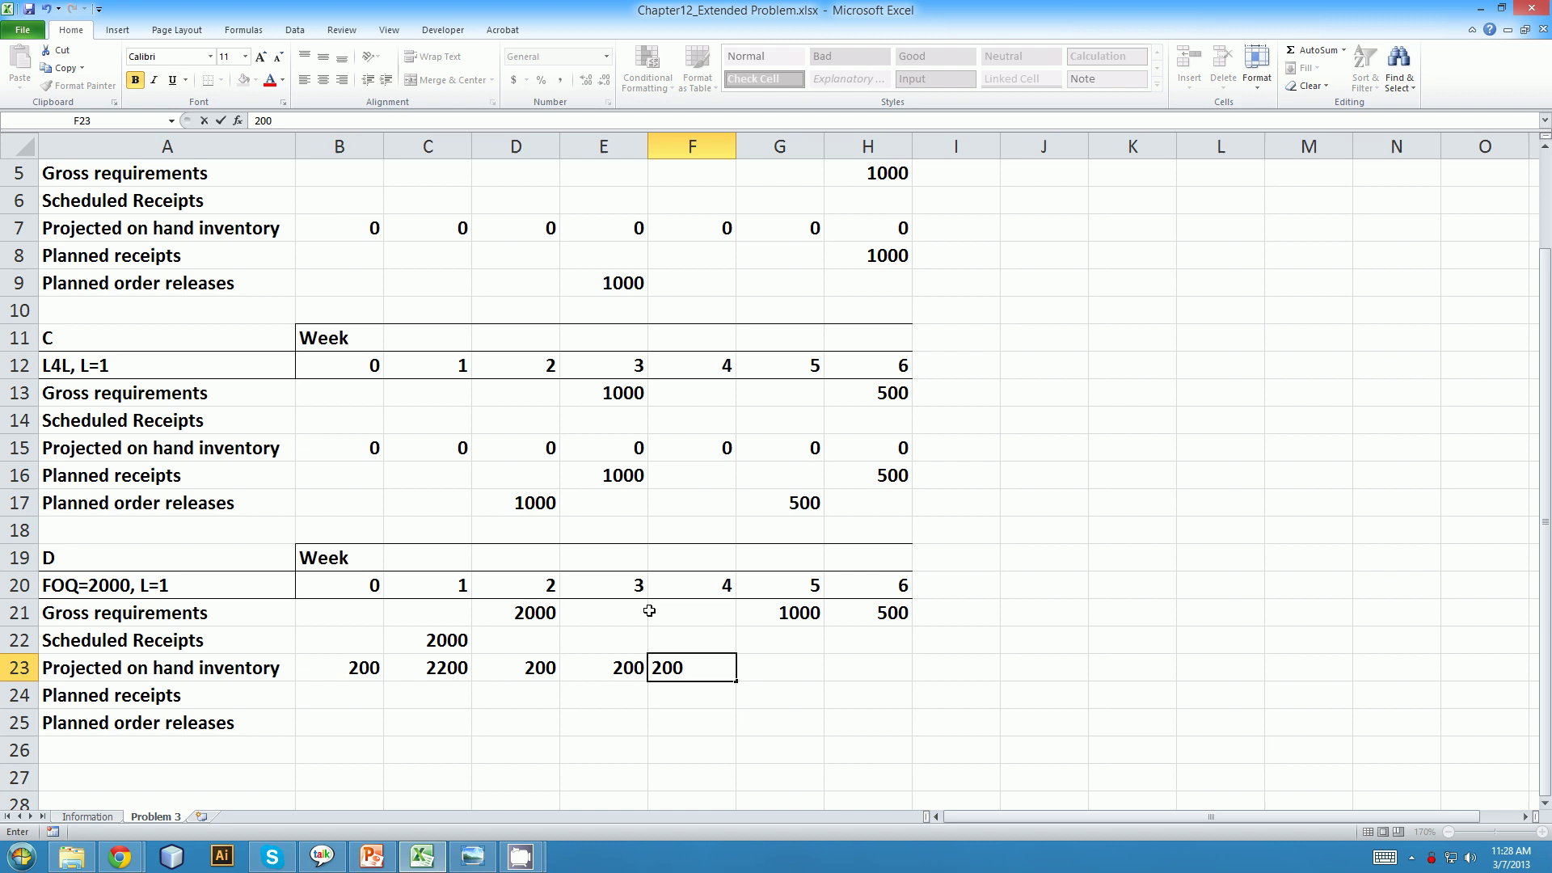
{"action": "key", "text": "Tab"}
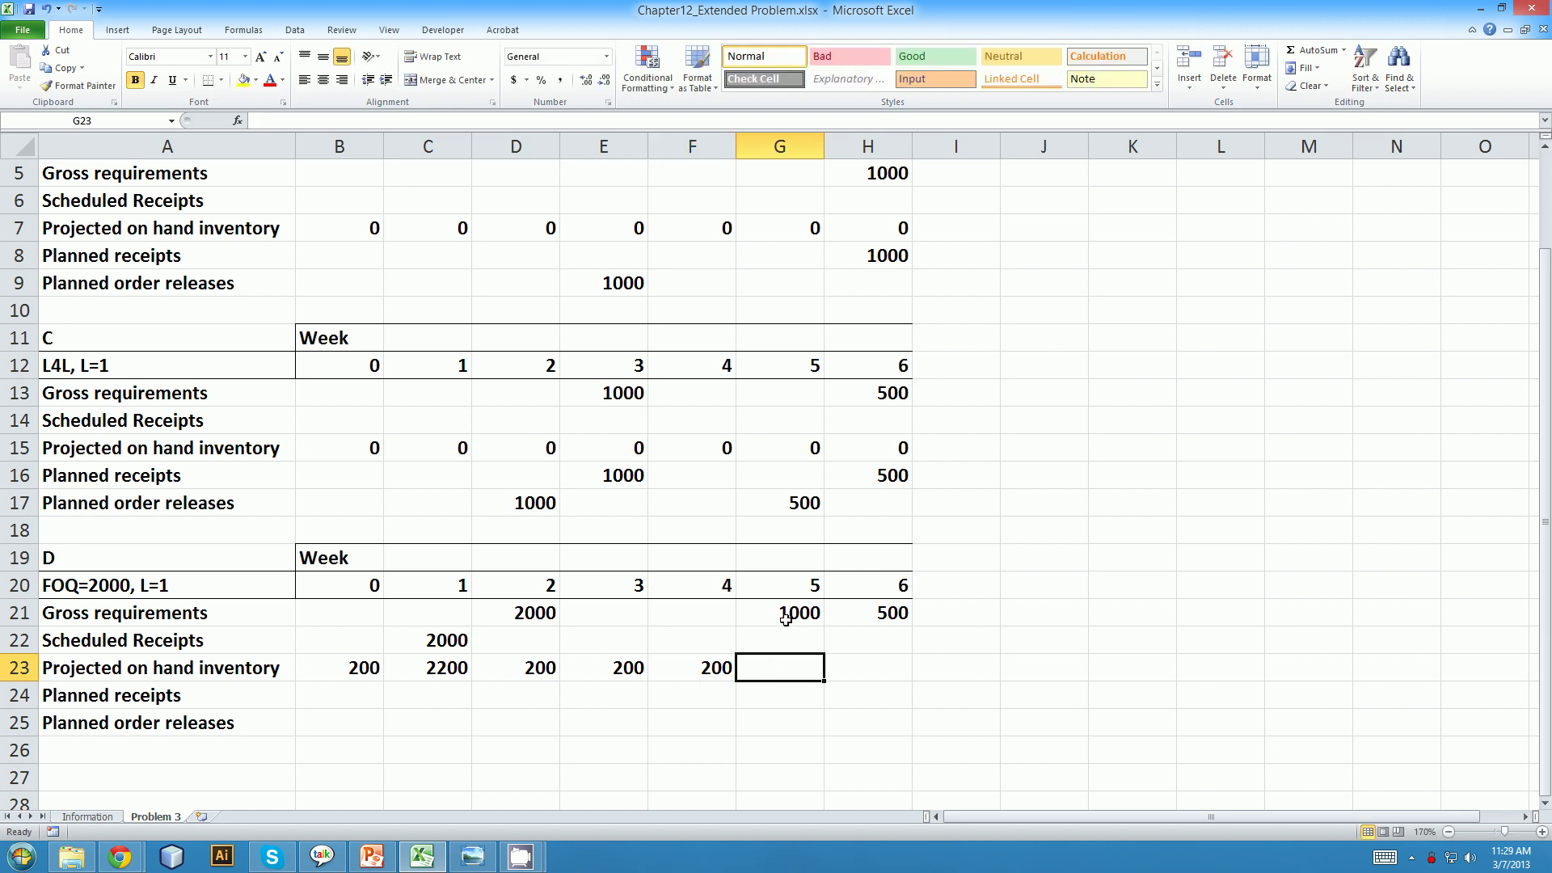
{"action": "left_click", "coordinate": [796, 620]}
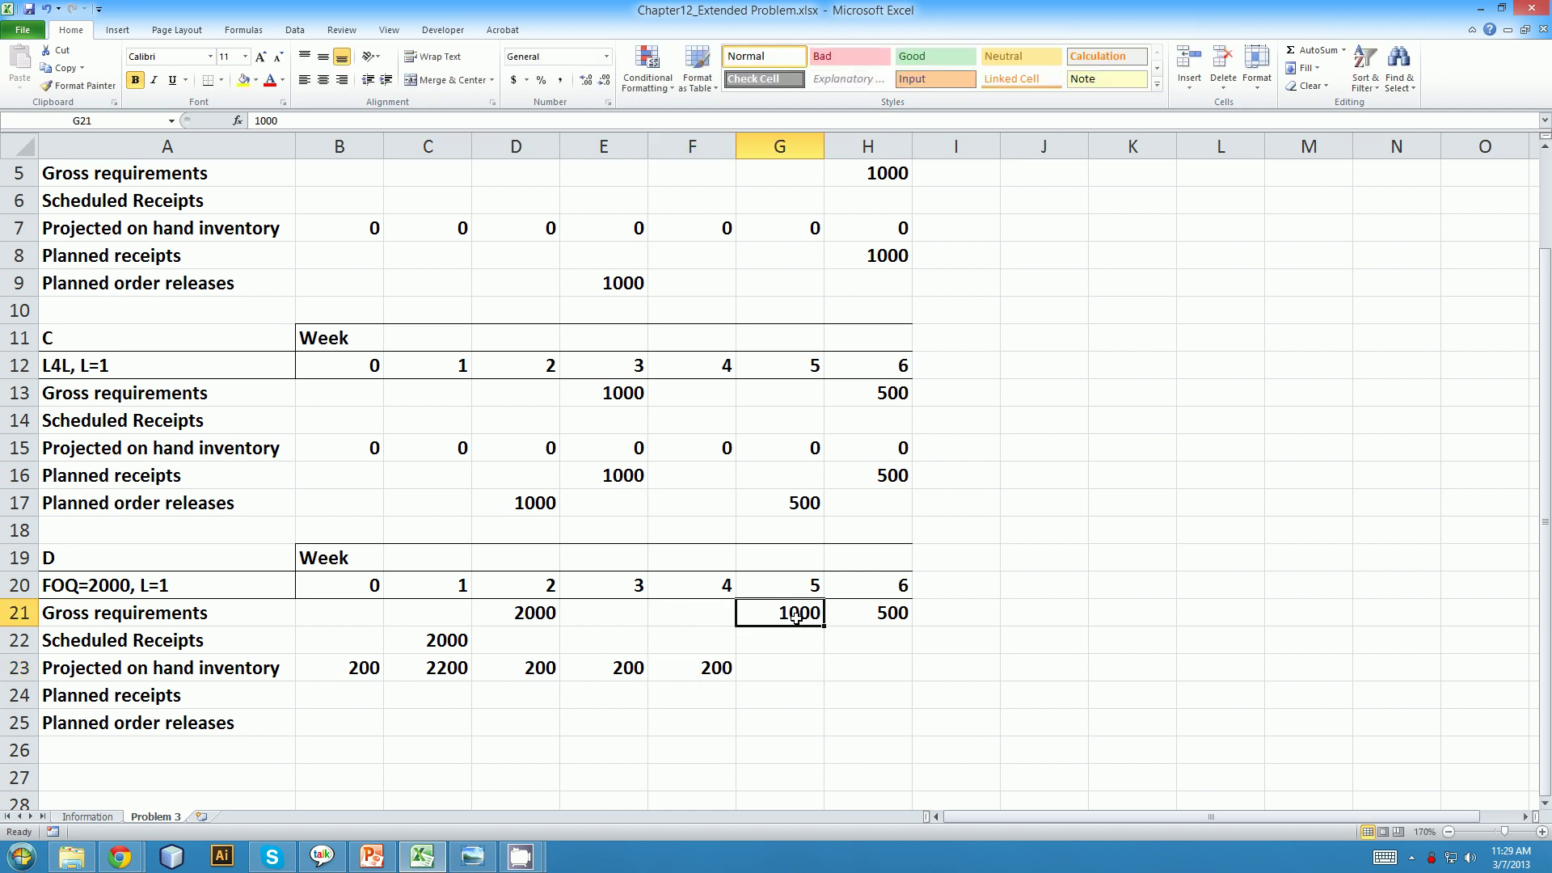
{"action": "left_click", "coordinate": [722, 670]}
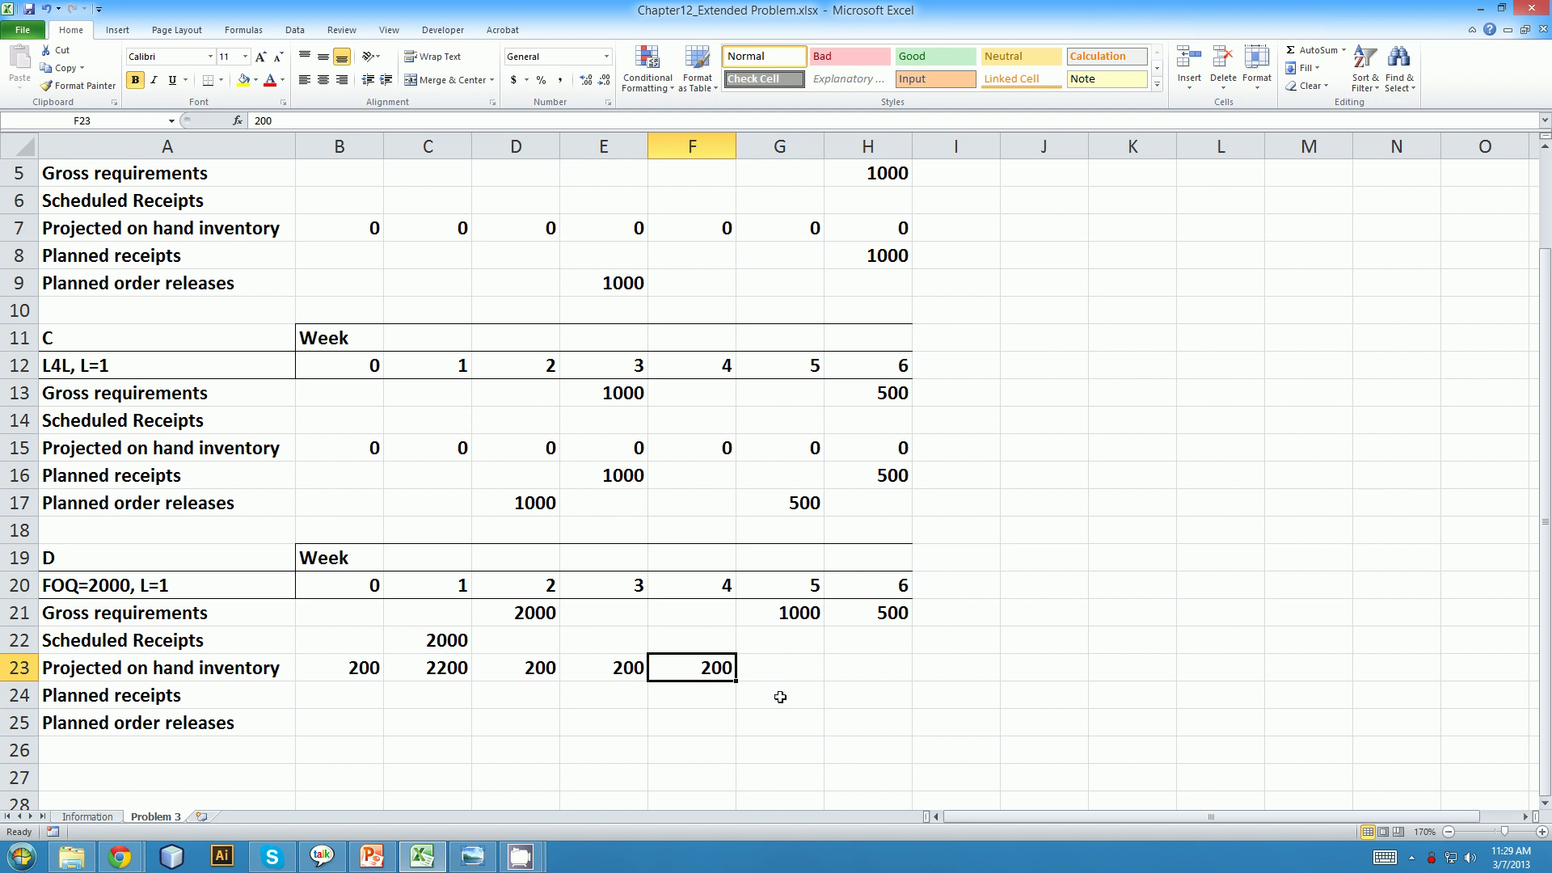
{"action": "left_click", "coordinate": [780, 696]}
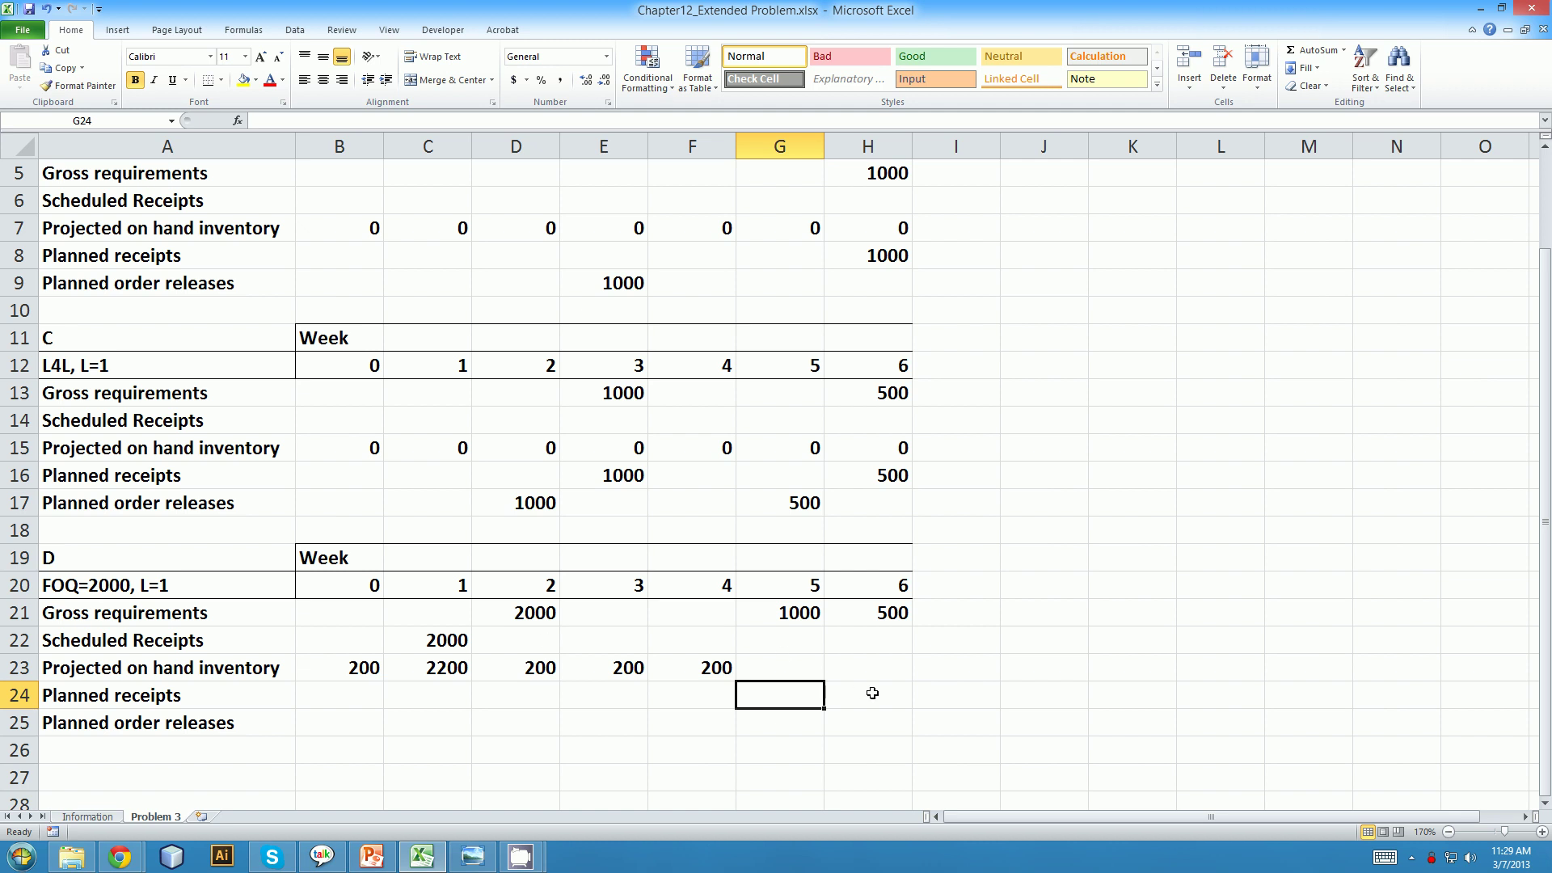
Enter 2000 in G24, 1200 in G23, 700 in H23 and a 2000 order release in F25
{"action": "type", "text": "2000"}
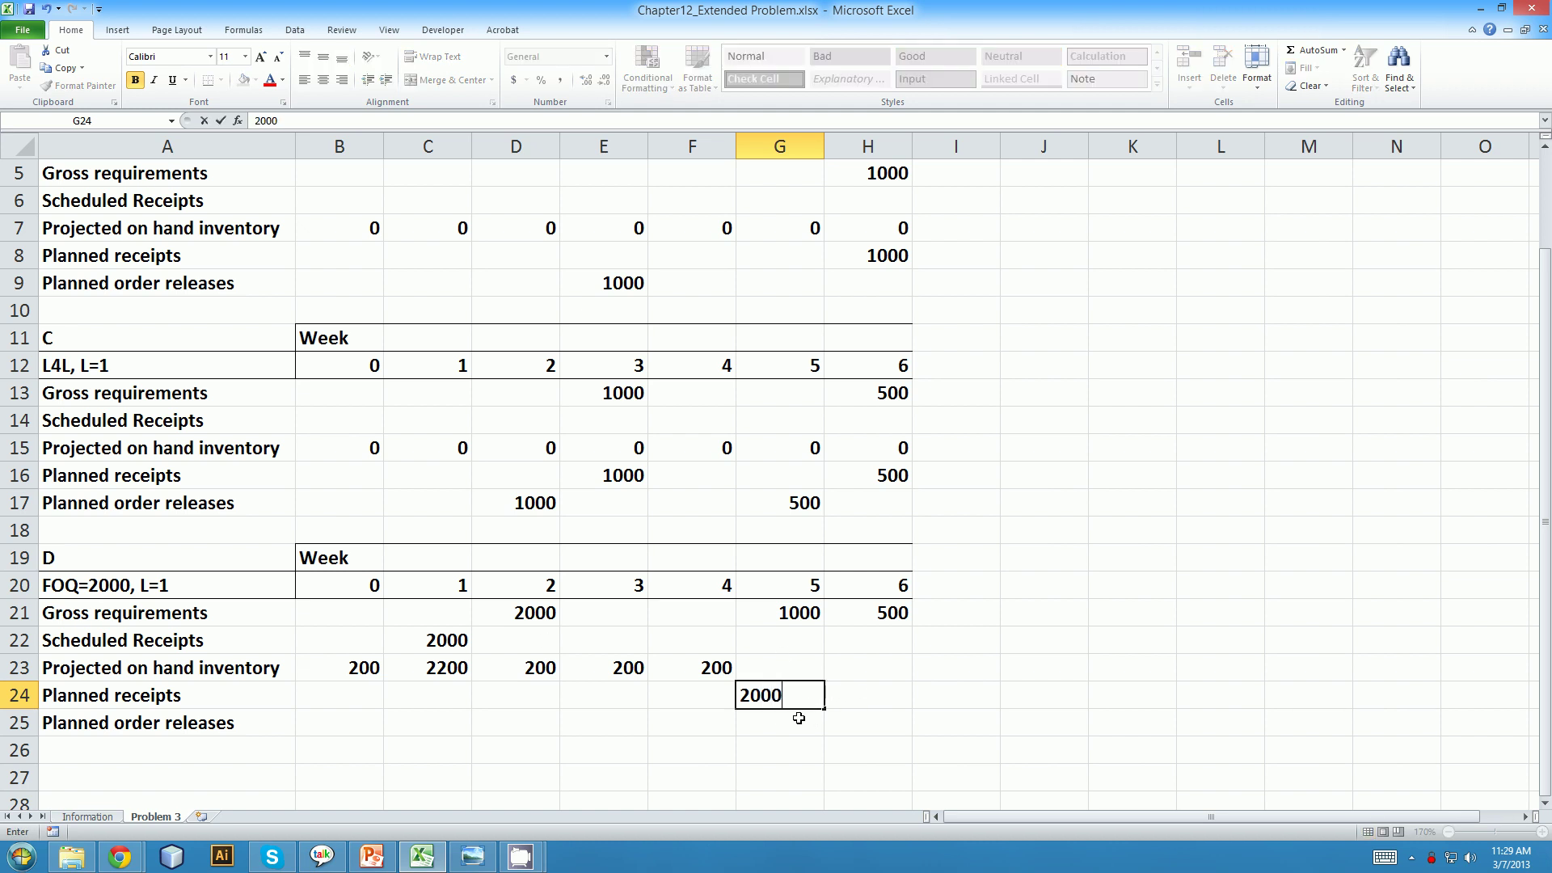
{"action": "left_click", "coordinate": [796, 667]}
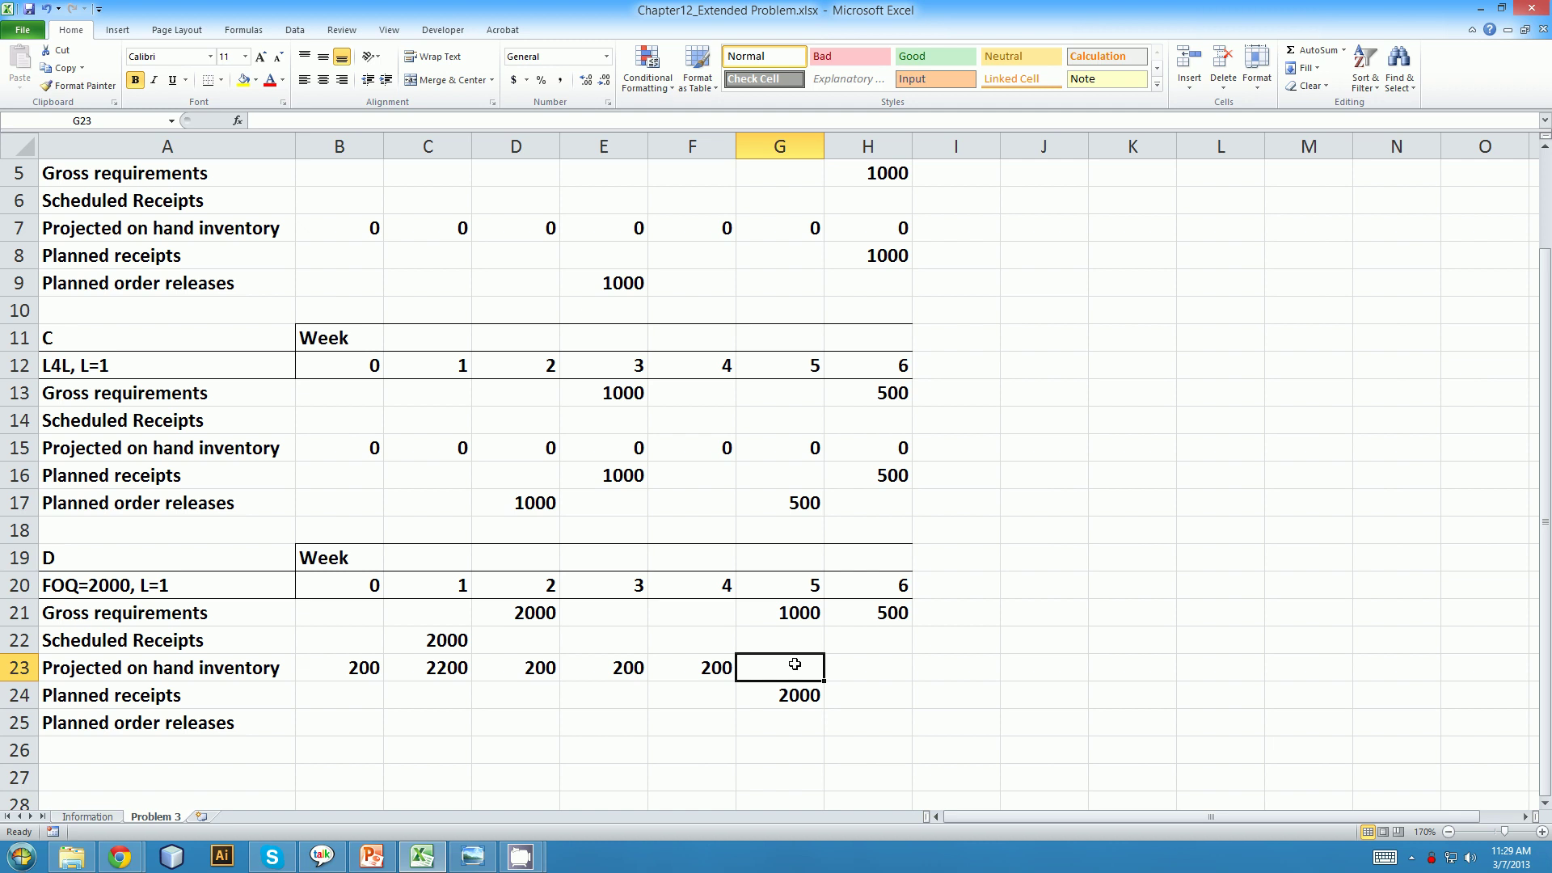
{"action": "type", "text": "1200"}
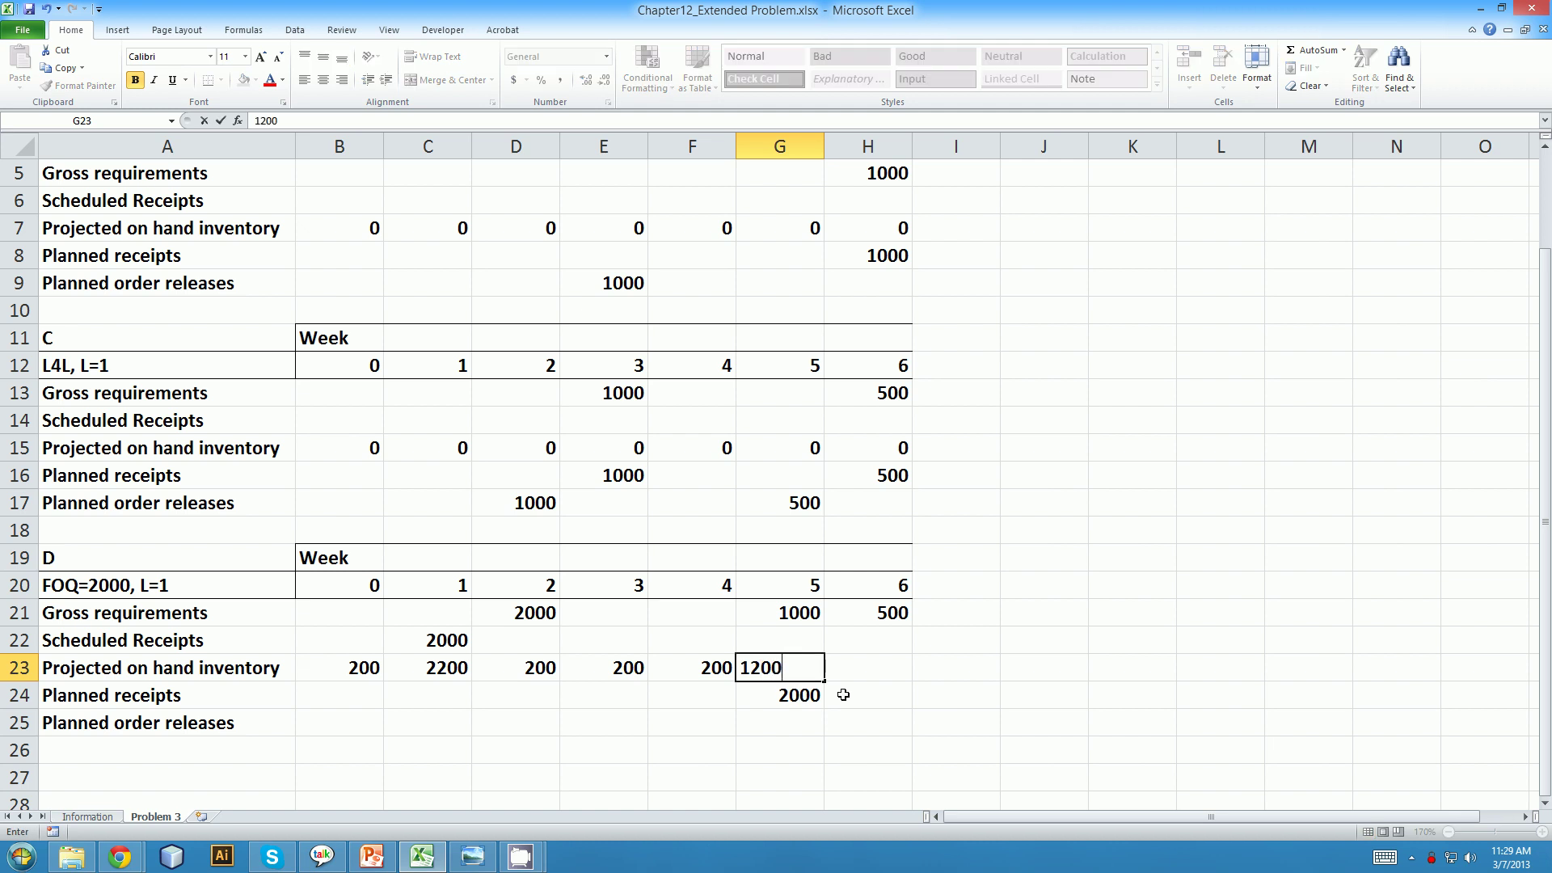
{"action": "left_click", "coordinate": [863, 670]}
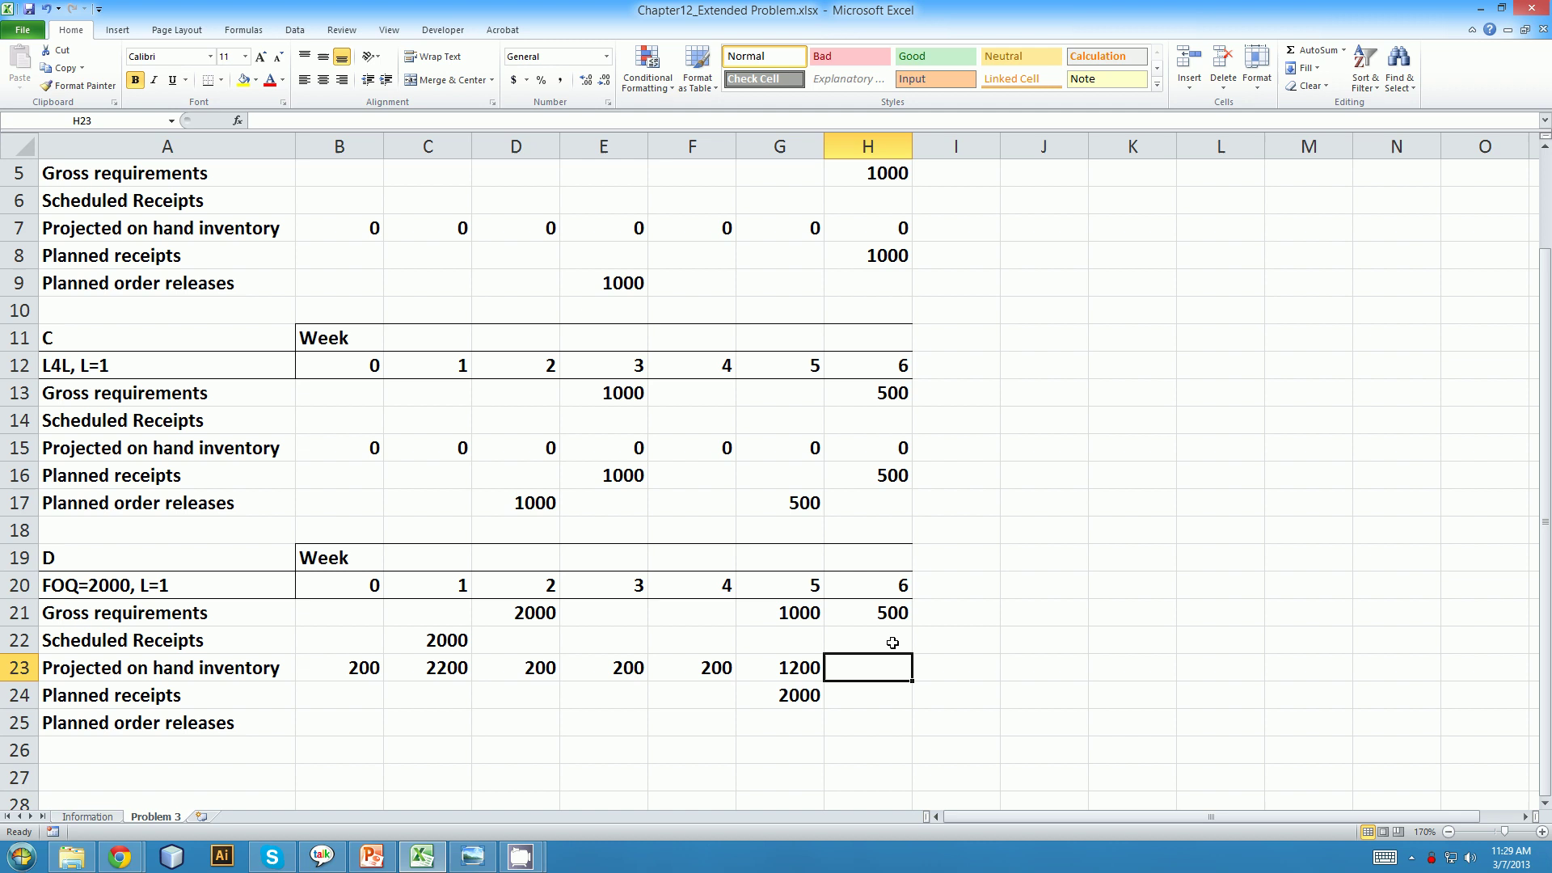
{"action": "type", "text": "700"}
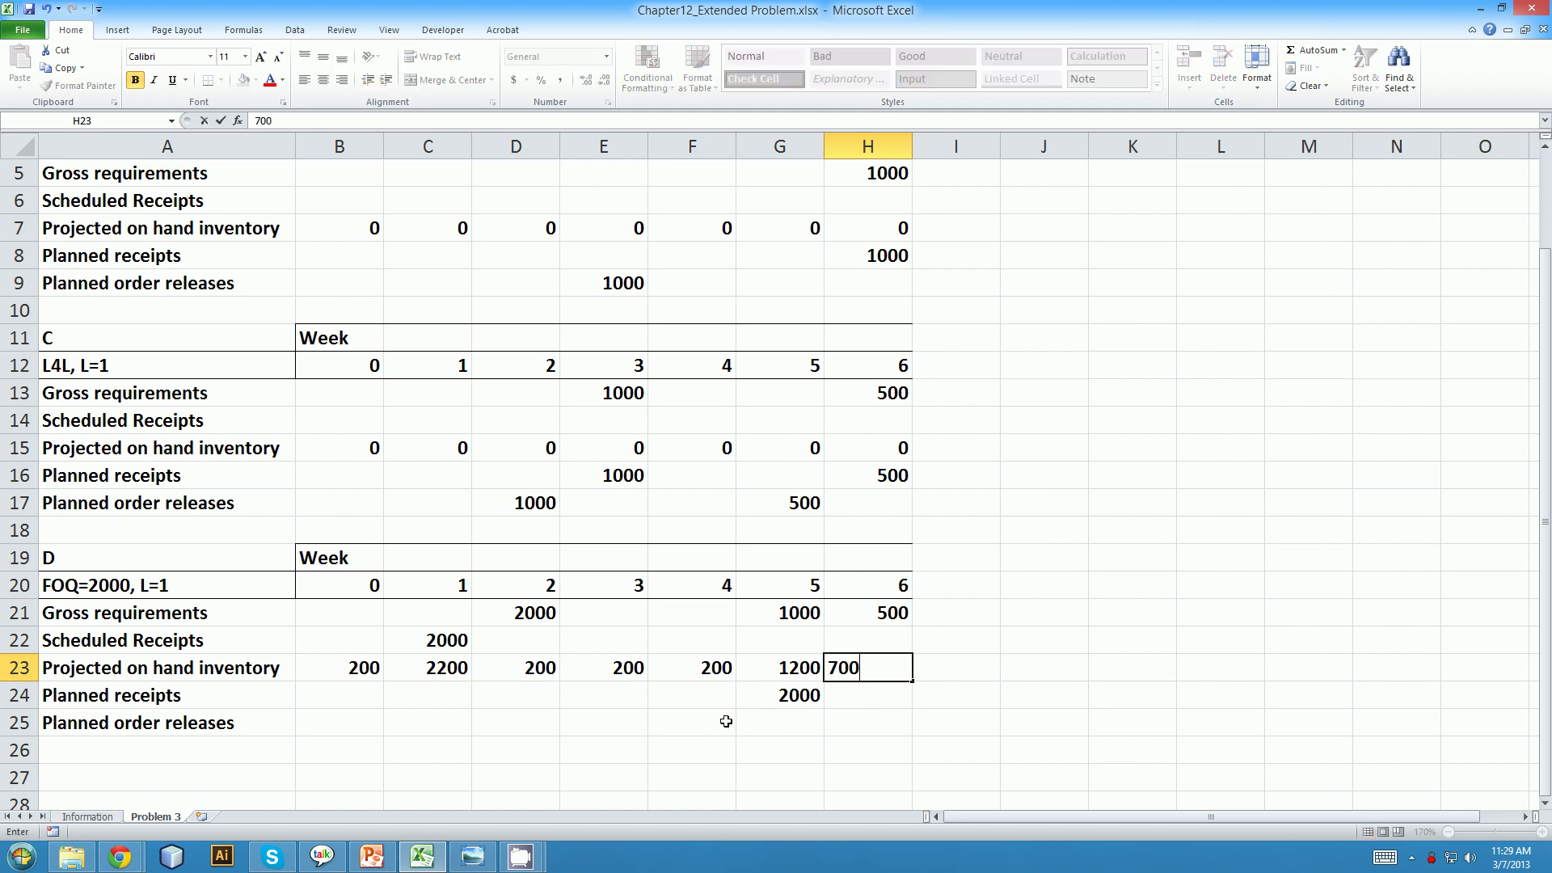
{"action": "left_click", "coordinate": [769, 696]}
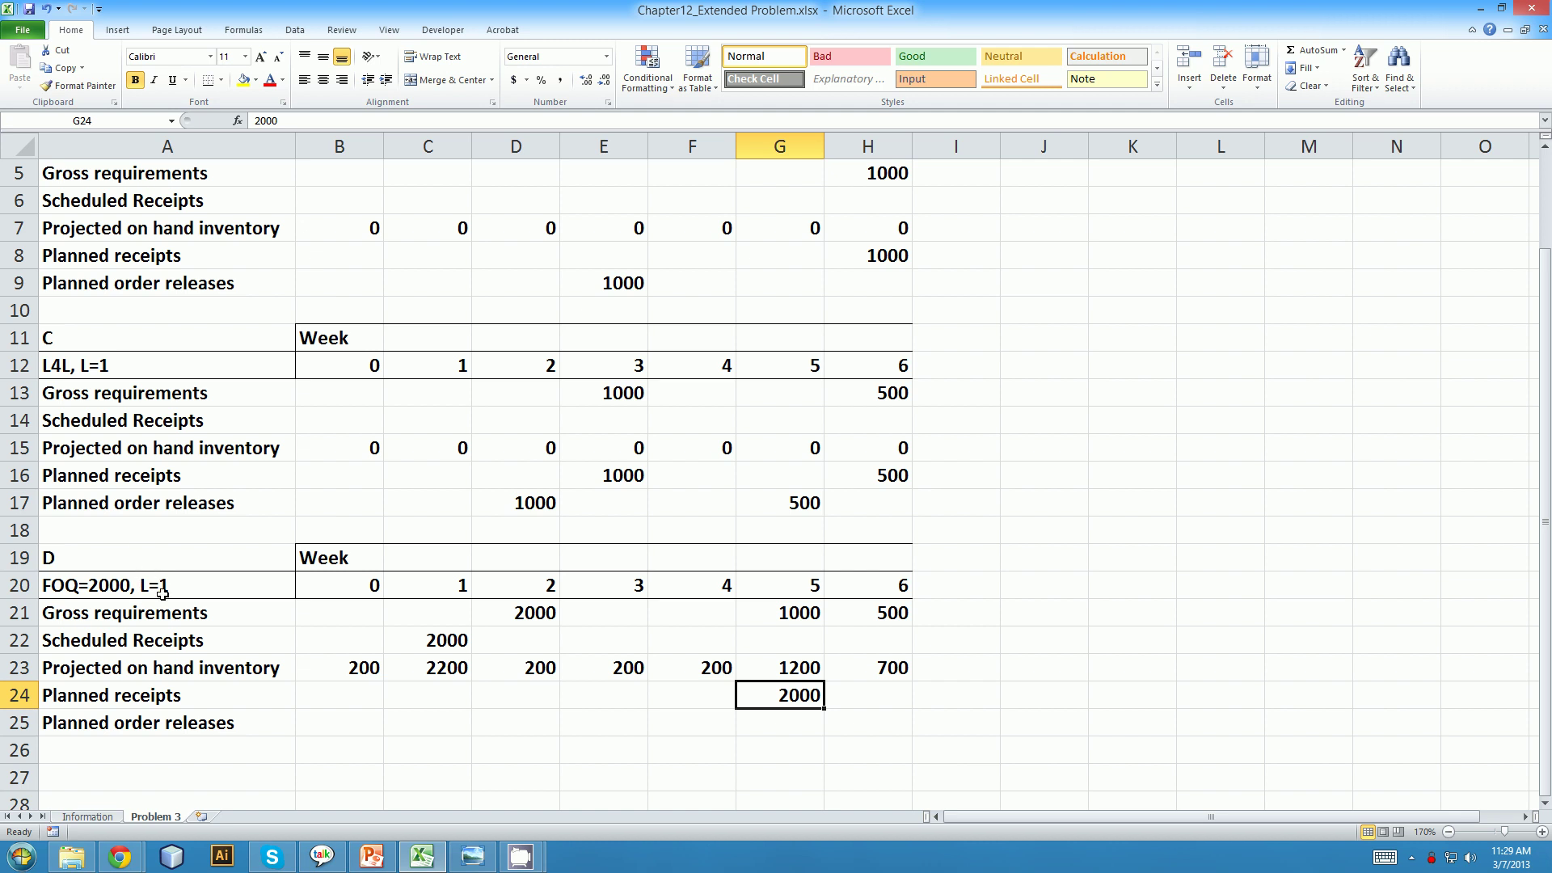
{"action": "left_click", "coordinate": [703, 717]}
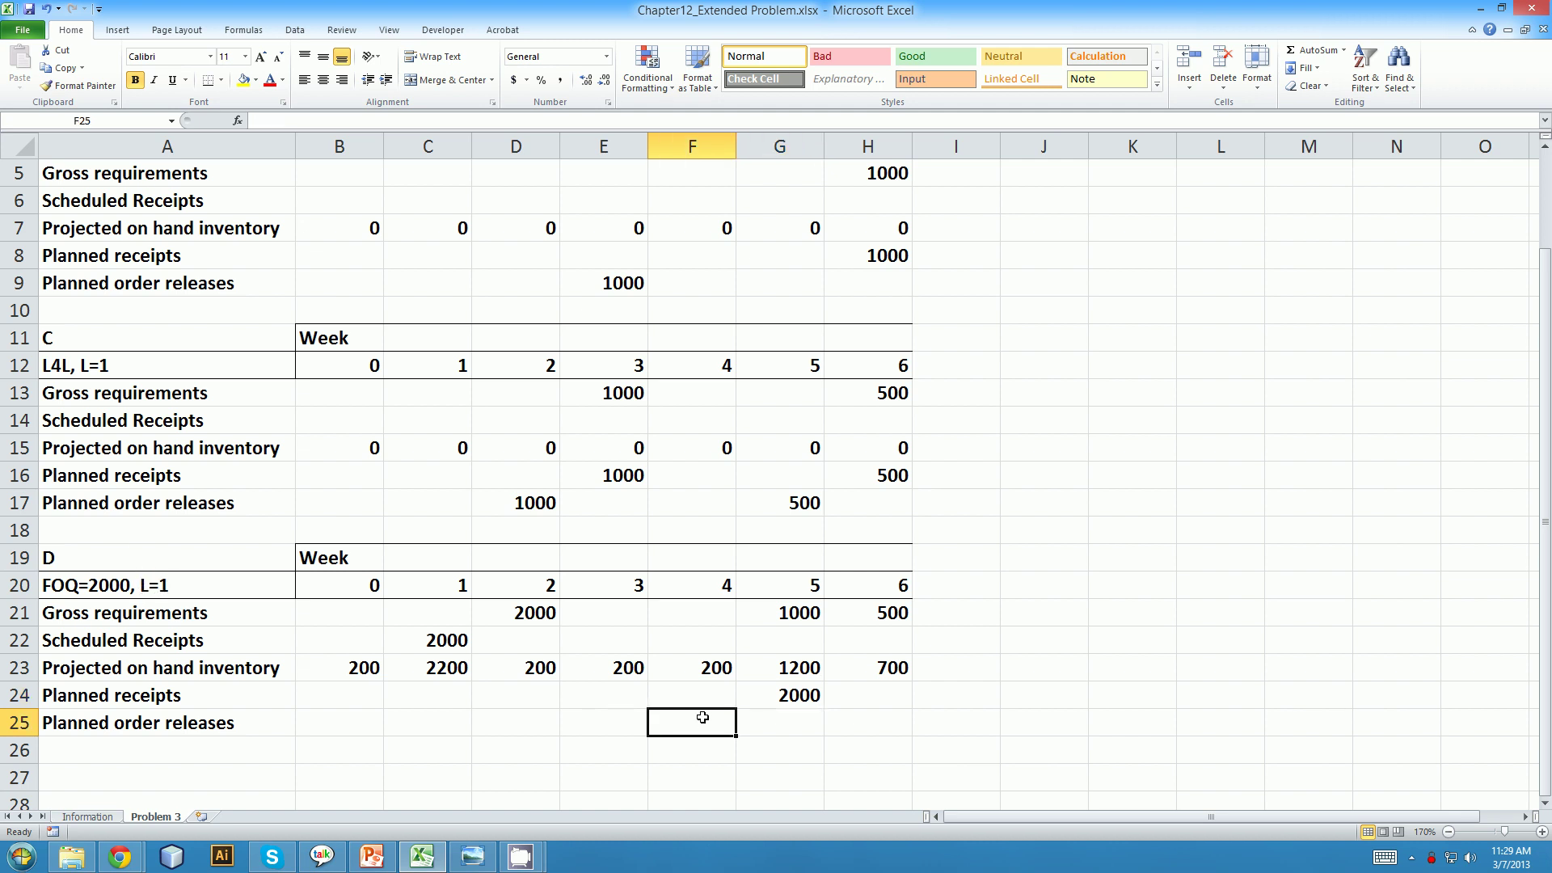
{"action": "type", "text": "2000"}
{"action": "left_click", "coordinate": [660, 751]}
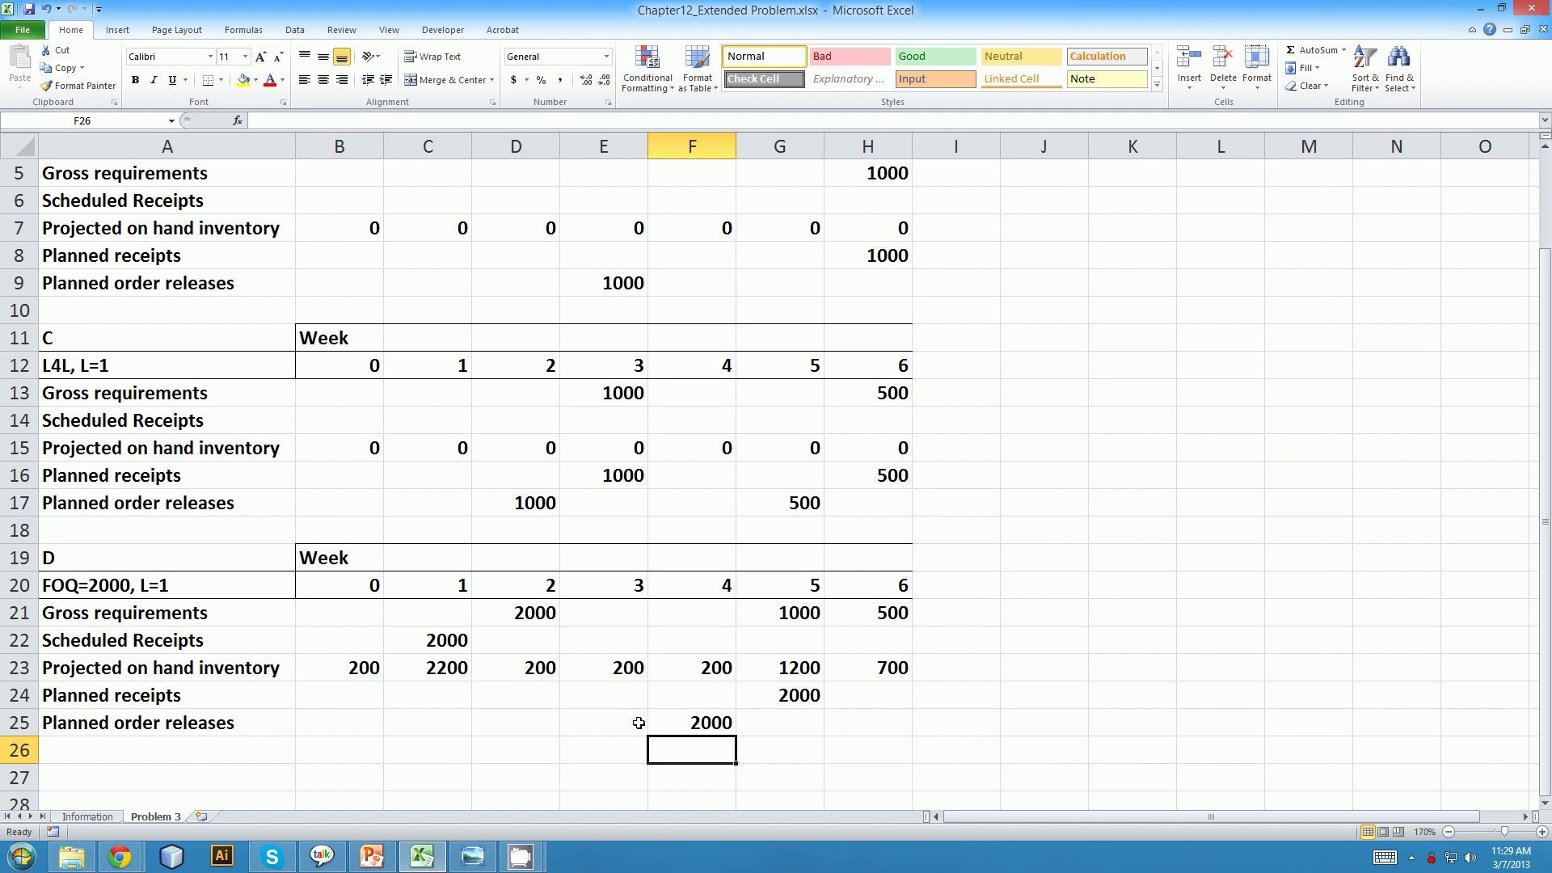
{"action": "left_click", "coordinate": [85, 816]}
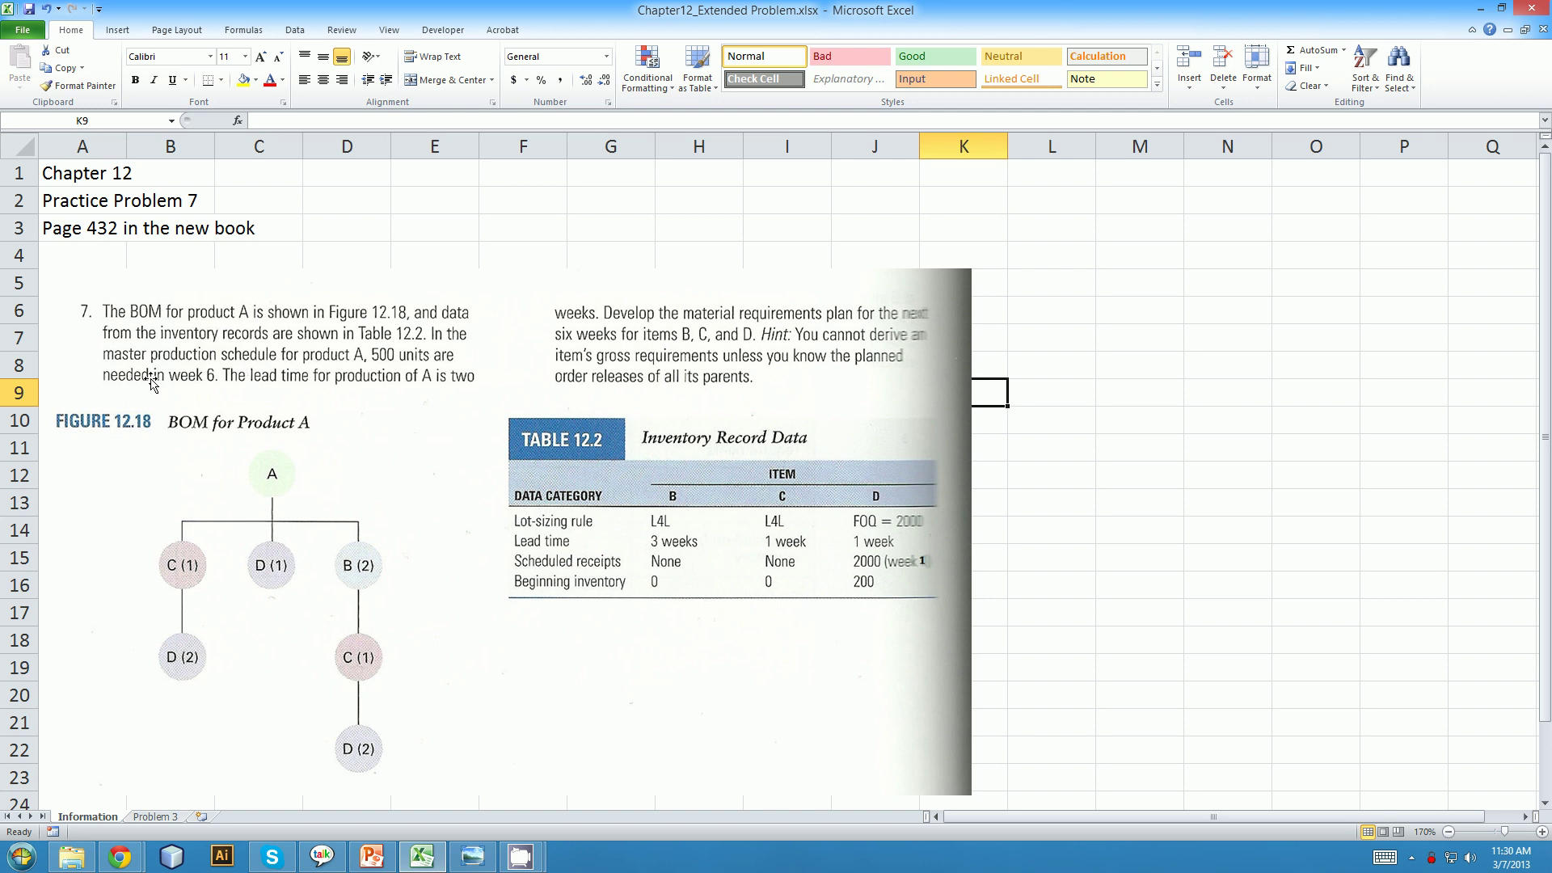
{"action": "left_click", "coordinate": [156, 816]}
{"action": "scroll", "coordinate": [847, 430], "scroll_direction": "up", "scroll_amount": 2}
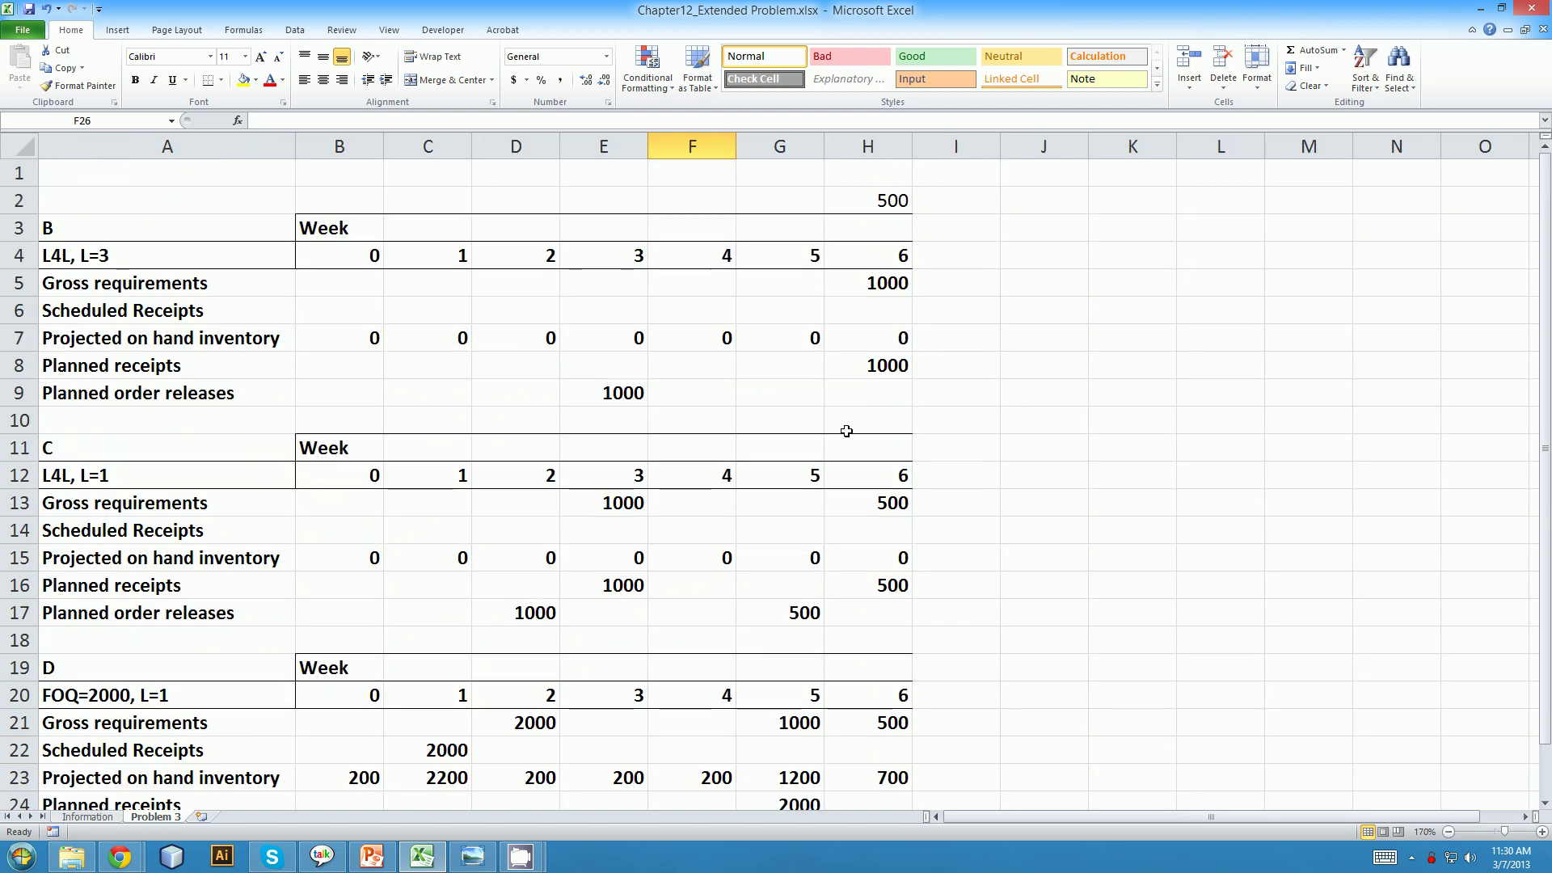
{"action": "left_click", "coordinate": [887, 202]}
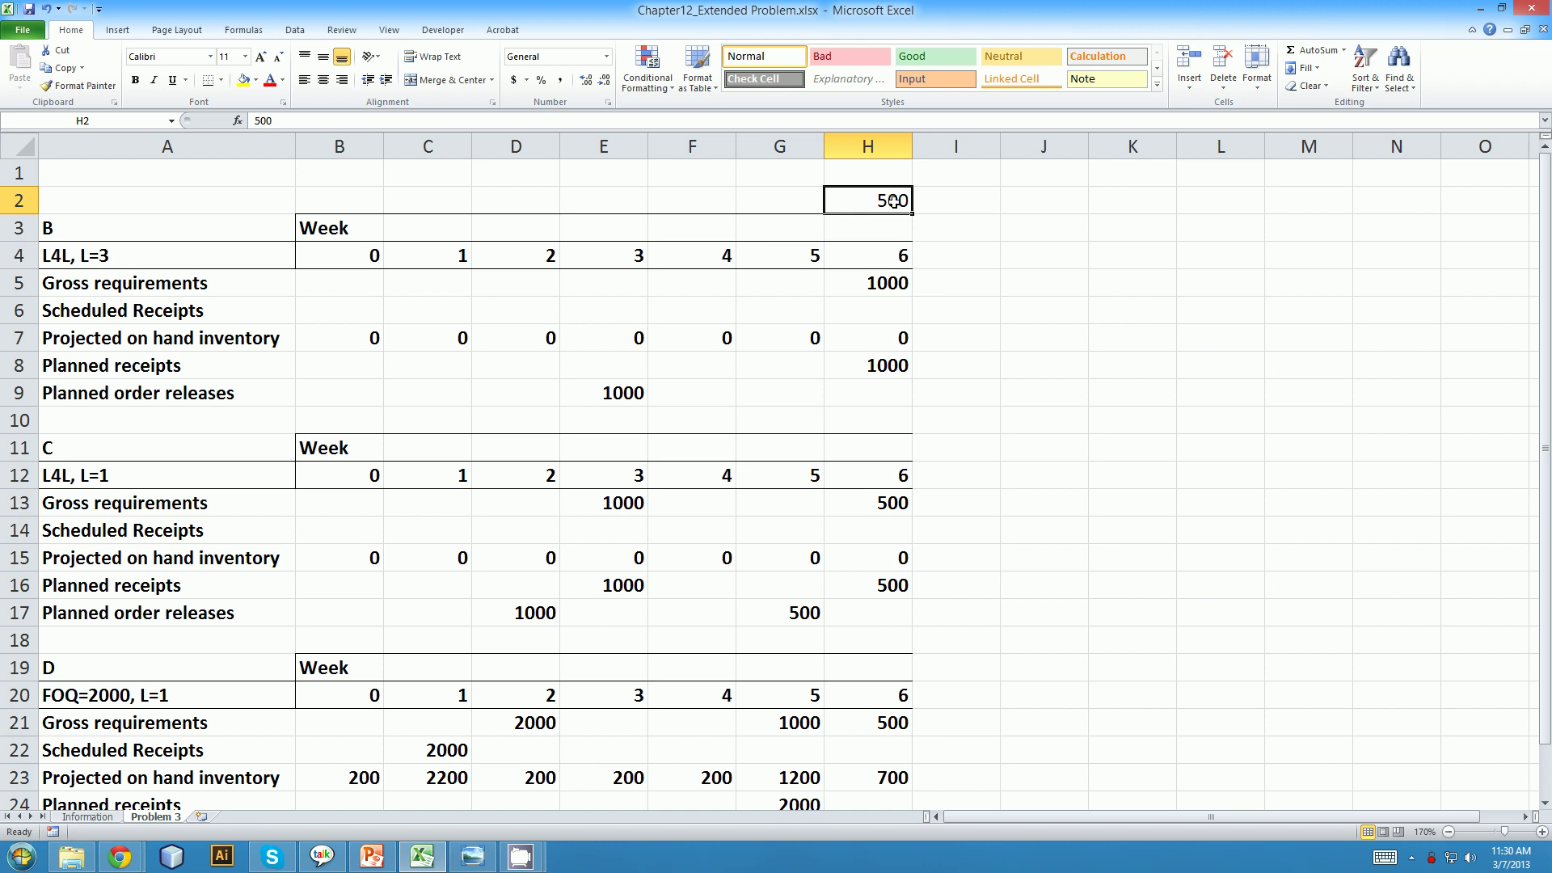